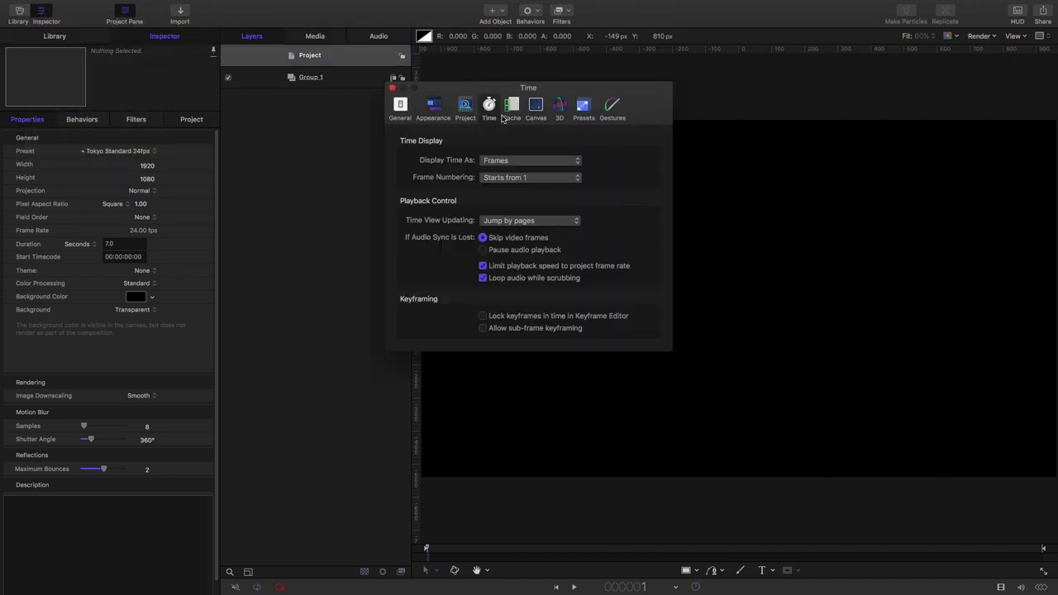
Step: Set the frame numbering to start from 1 in the time preferences and close the preferences
click(513, 179)
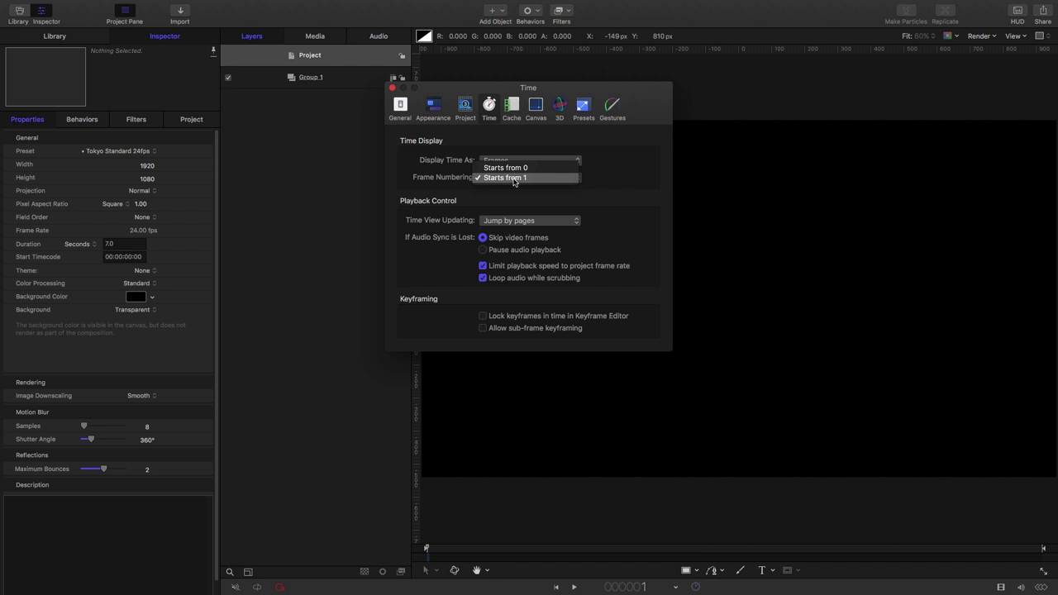
click(513, 178)
click(392, 87)
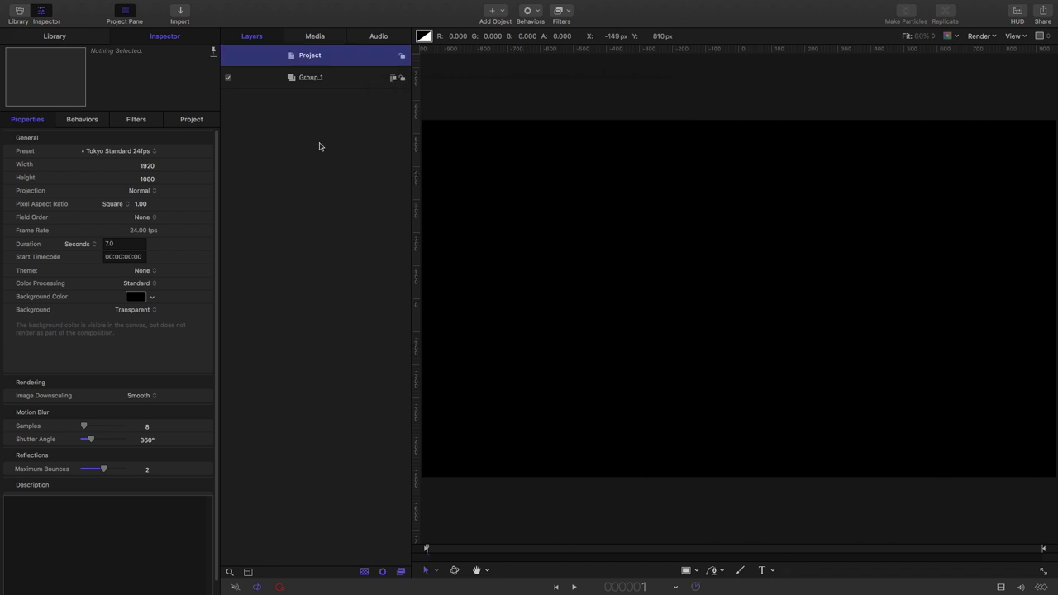
Step: Add the Numbers text generator from the library to Group 1
click(46, 36)
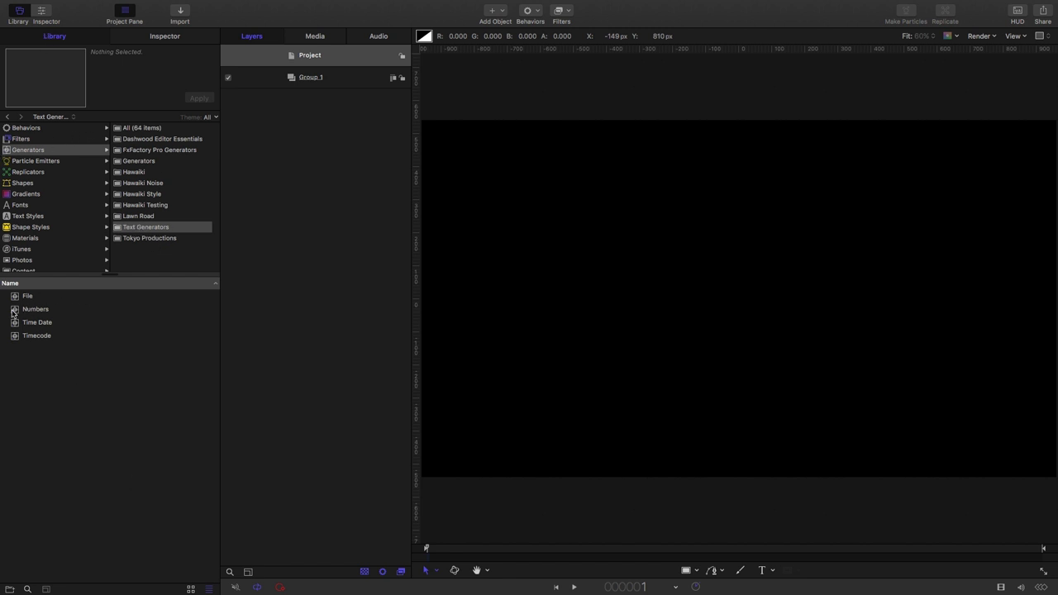
drag(12, 314, 300, 80)
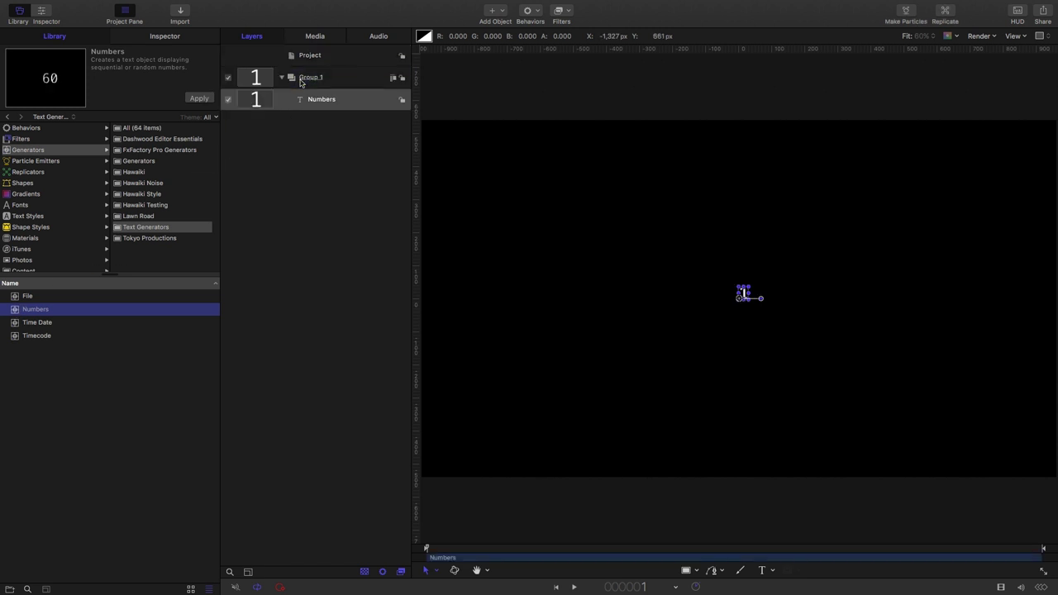
Step: Format the Numbers text in Menlo with centre alignment and a size of 200
click(169, 38)
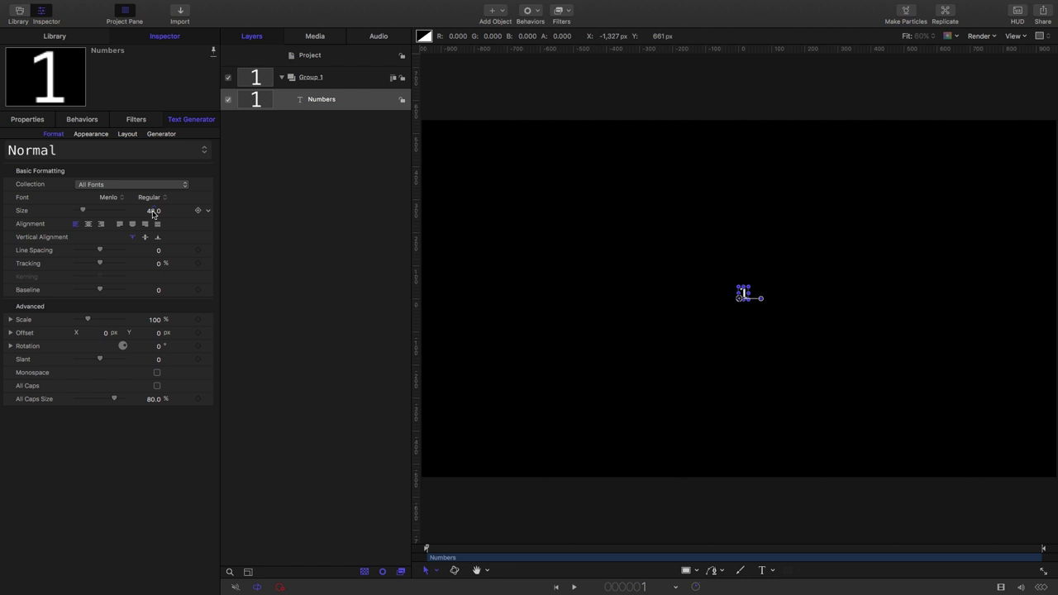
click(107, 198)
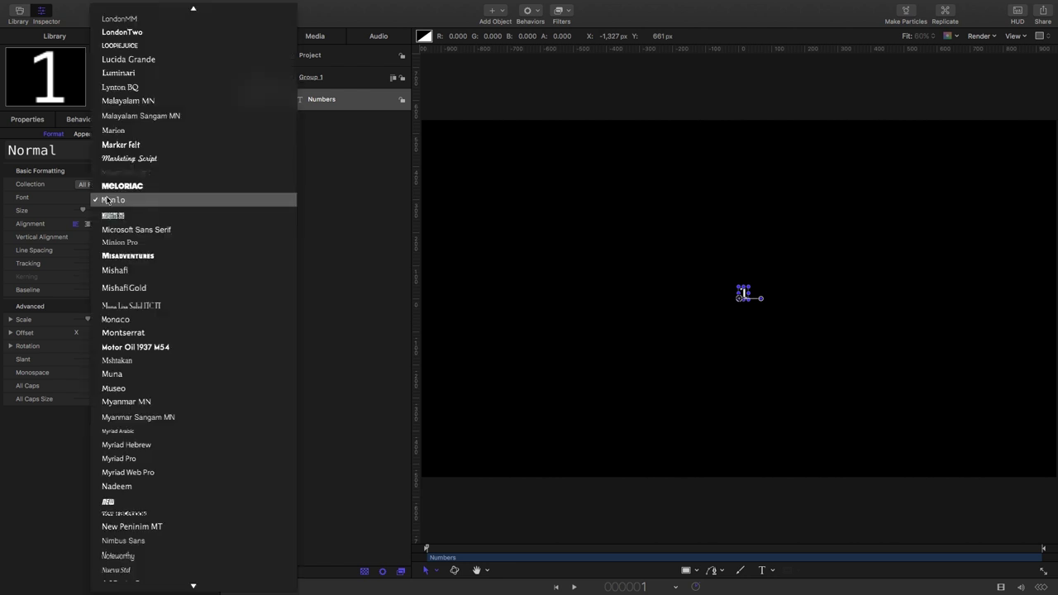
click(113, 201)
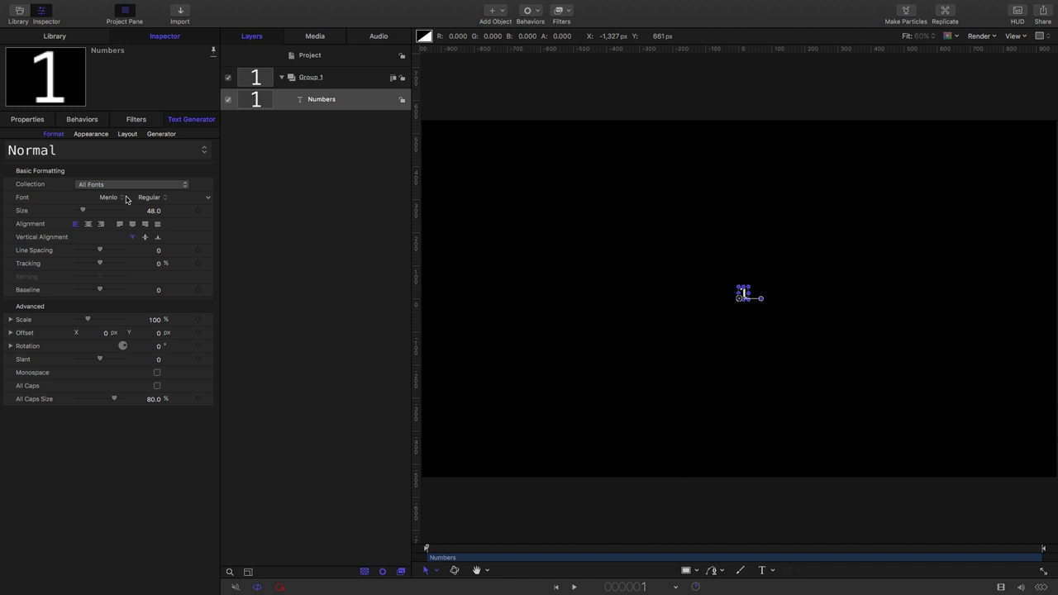
click(89, 225)
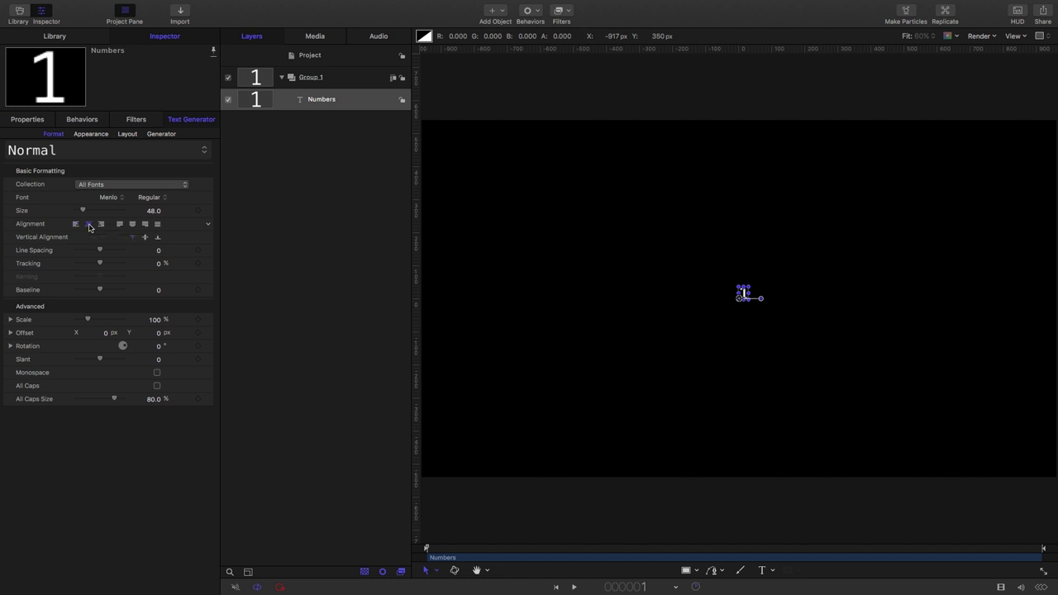
click(152, 211)
text(200)
key(Return)
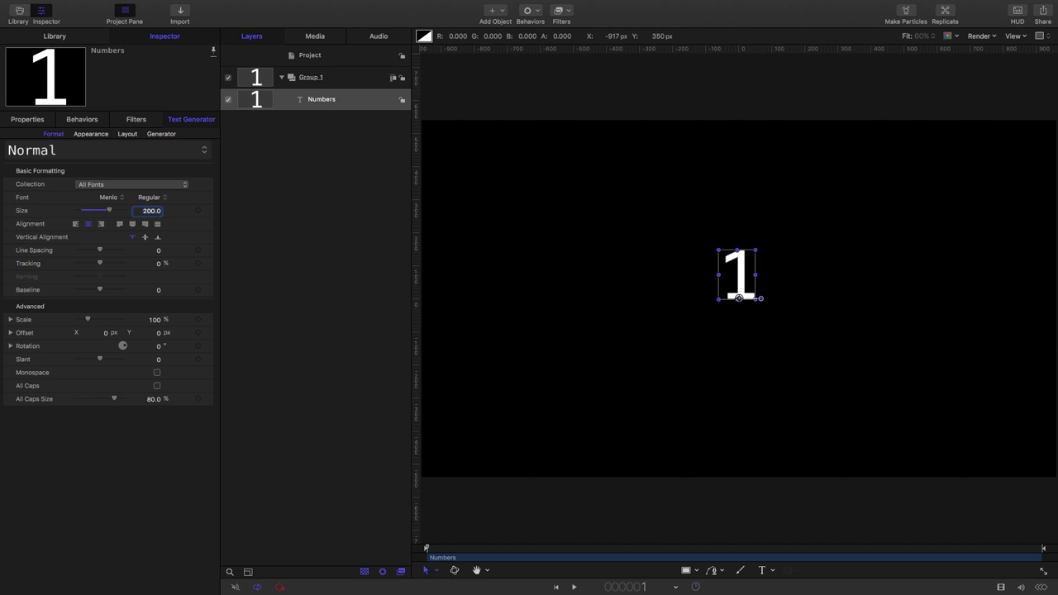
Step: Set the Numbers generator to count from a start value of 0 to an end value of 9
click(162, 134)
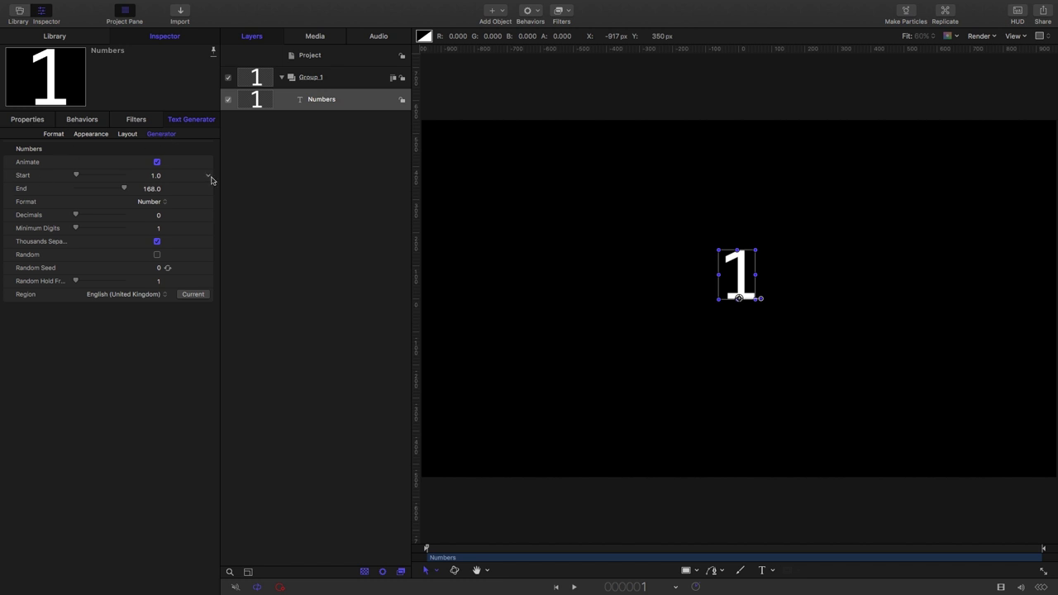
click(157, 177)
text(0)
key(Return)
click(152, 189)
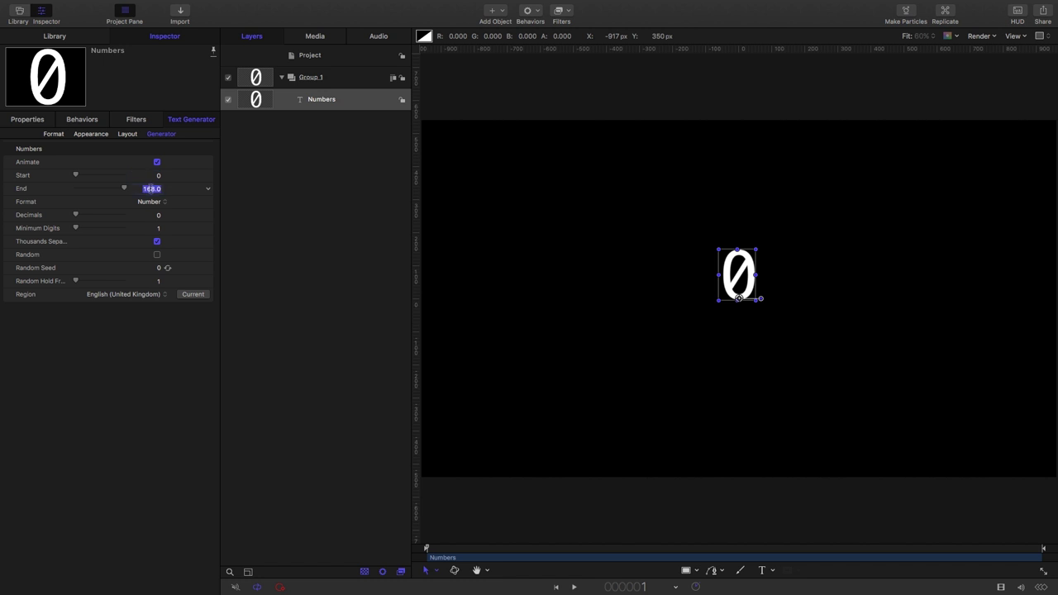
text(9)
key(Return)
Step: Trim the Numbers layer so that it ends at frame 10
drag(440, 552, 459, 551)
click(674, 587)
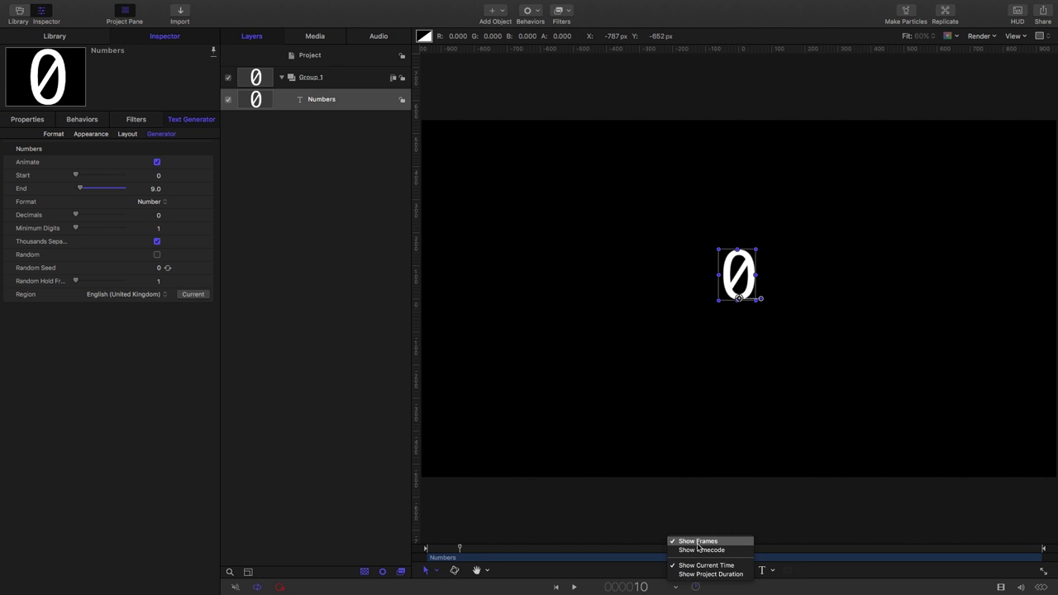
click(543, 518)
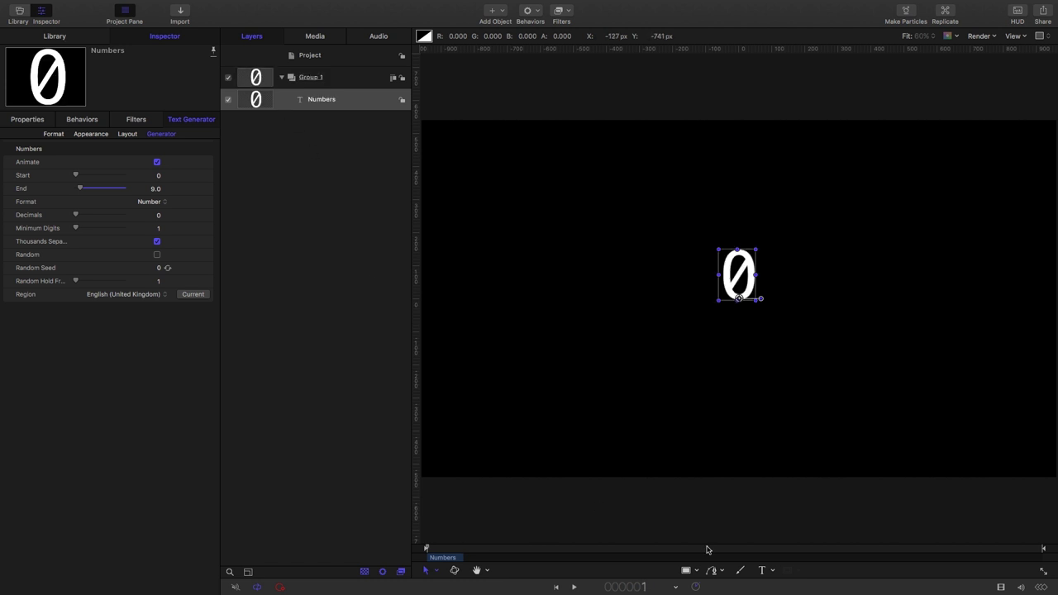
Step: Draw a portrait rectangle around the digit and place it behind the Numbers layer
click(691, 573)
click(713, 520)
drag(712, 237, 763, 313)
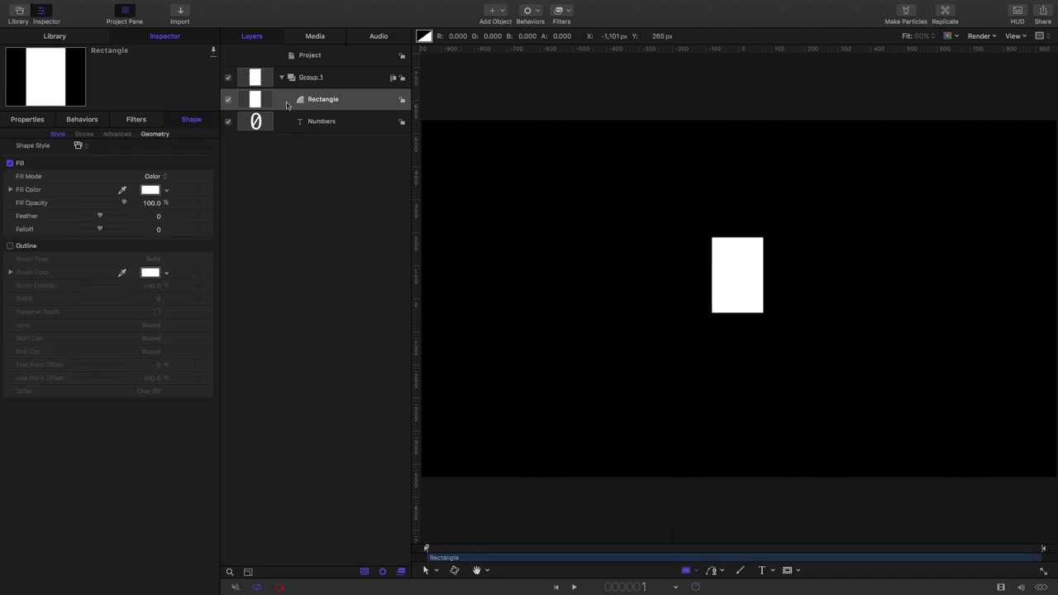
key(super+bracketleft)
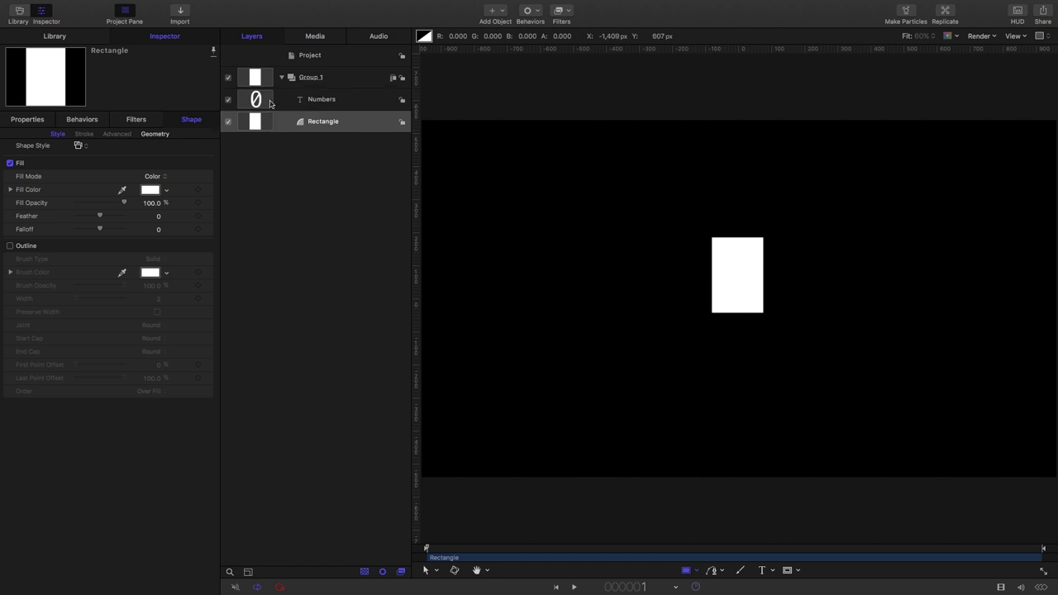
Step: Give the rectangle a dark red fill and a white outline with a width of 5
click(152, 192)
drag(336, 265, 338, 291)
key(Escape)
click(10, 246)
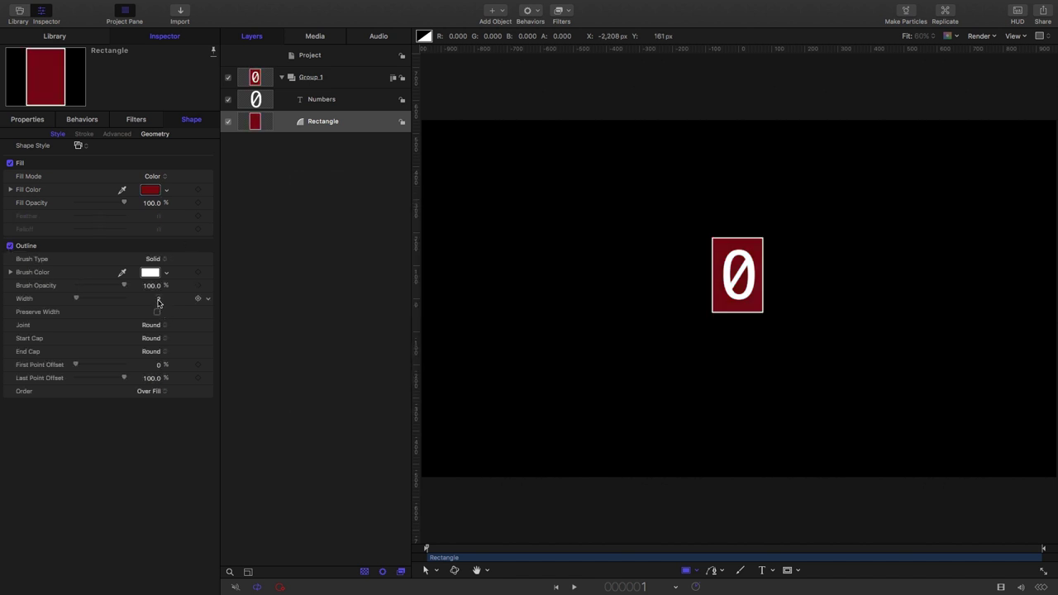
text(5)
key(Return)
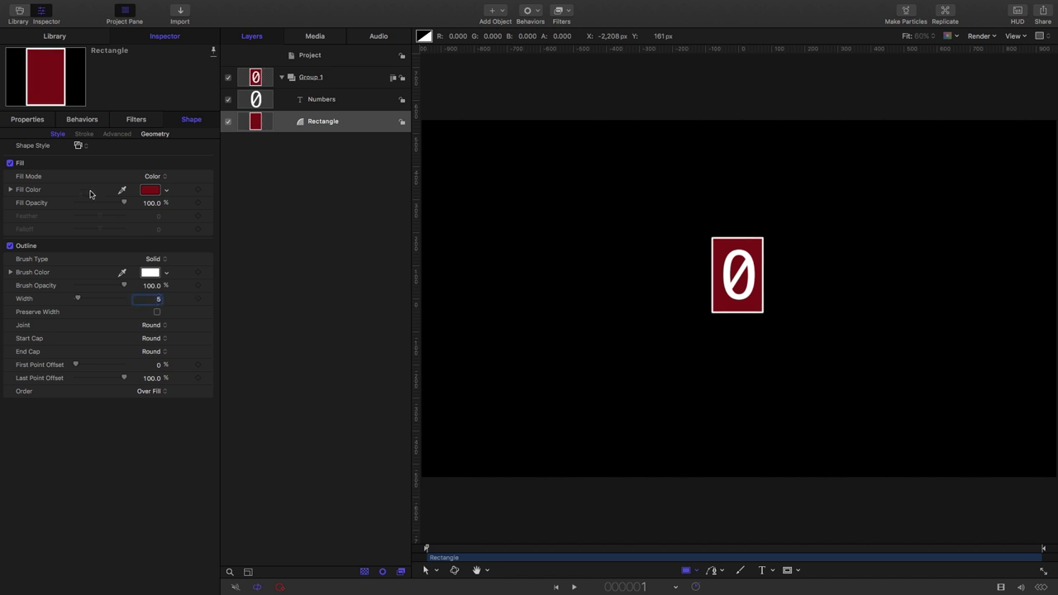
Step: Reset the rectangle's transform parameters so it sits at position 0, 0
click(25, 121)
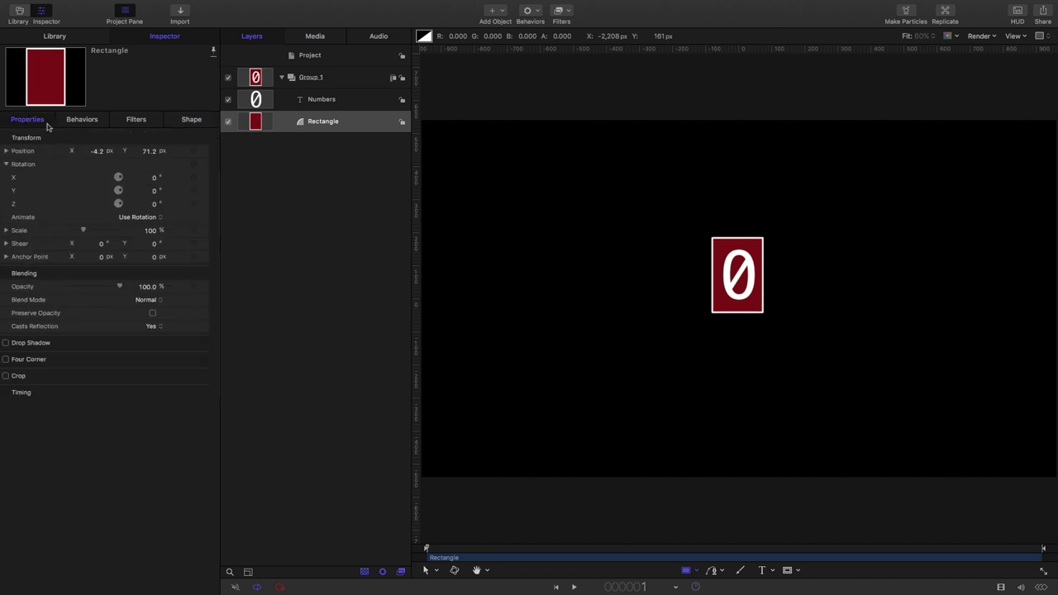
right_click(119, 141)
click(132, 142)
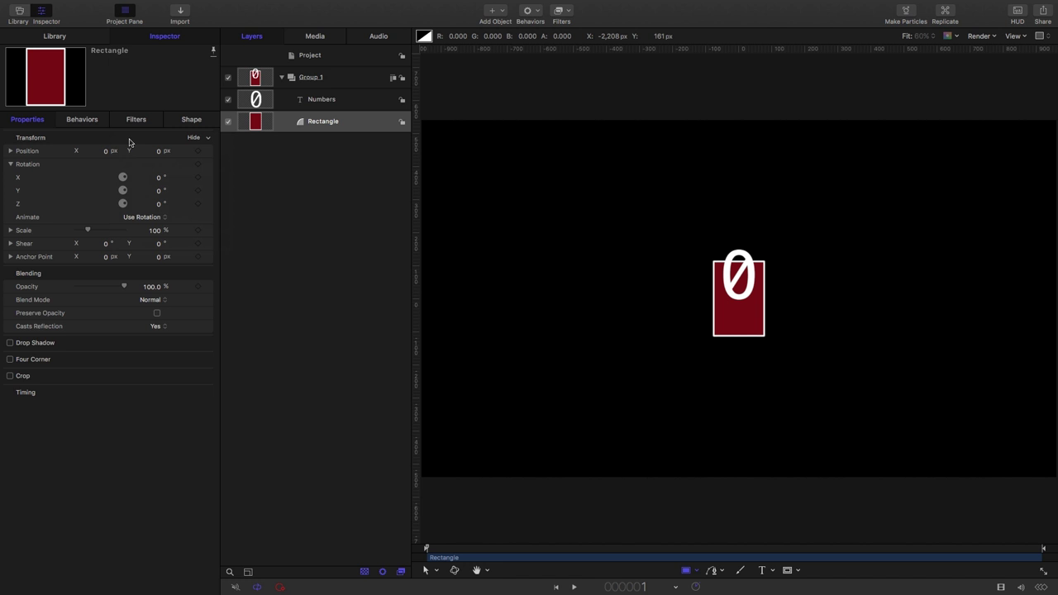
Step: Set the Numbers text's baseline to -70 to centre the digit on the rectangle
click(257, 100)
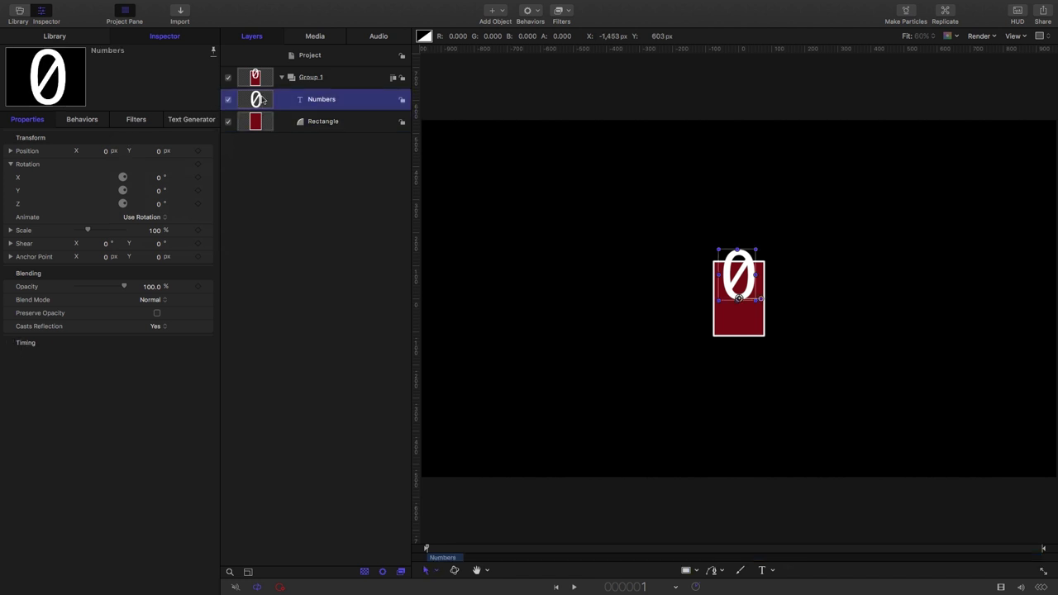
click(189, 121)
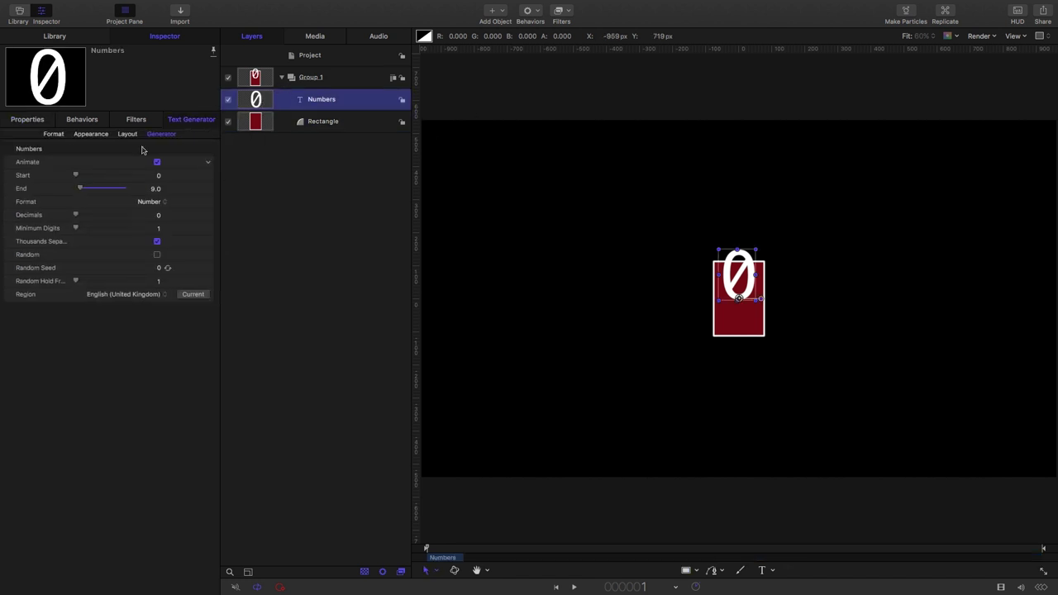
click(51, 133)
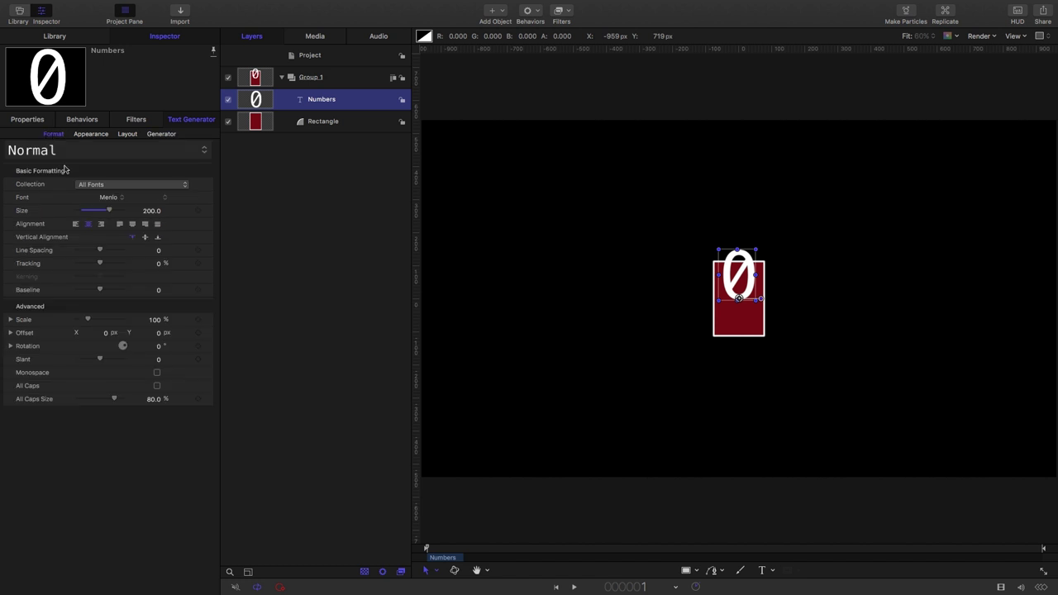
click(160, 293)
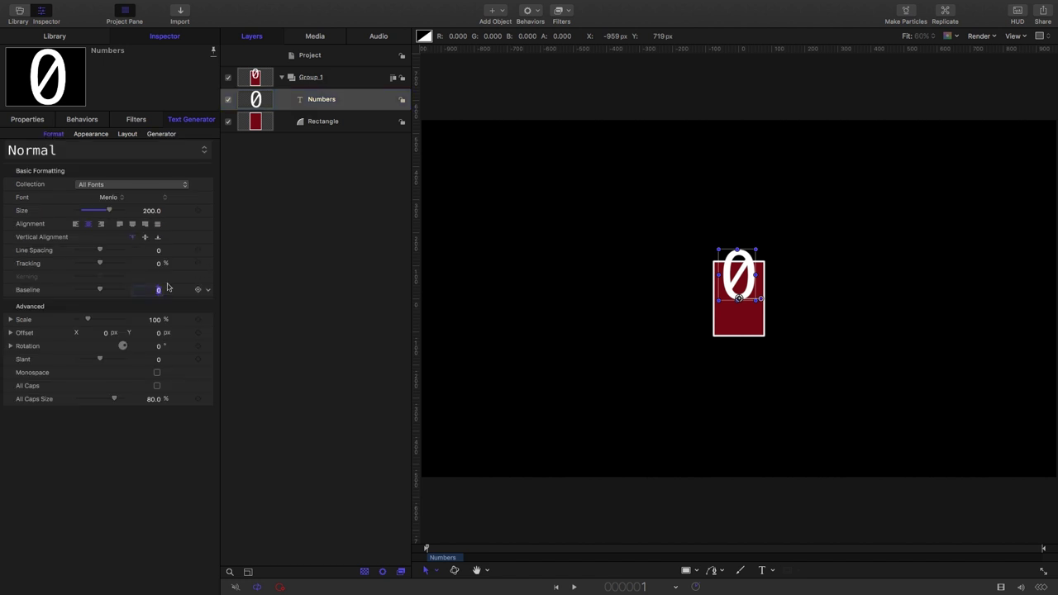
text(-70)
key(Return)
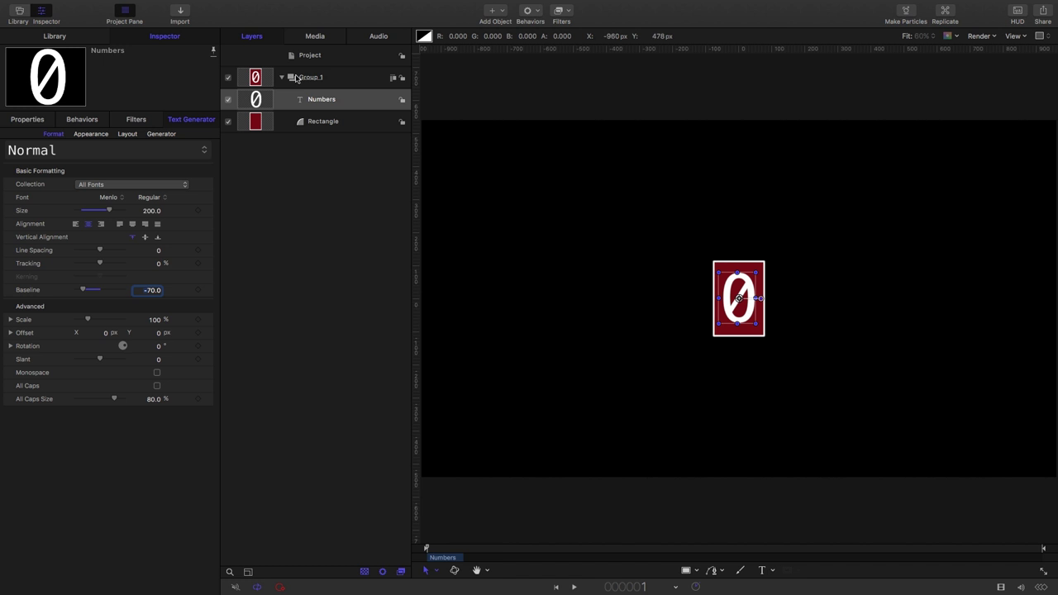
Step: Make a clone layer of Group 1, then hide and collapse the original group
click(253, 77)
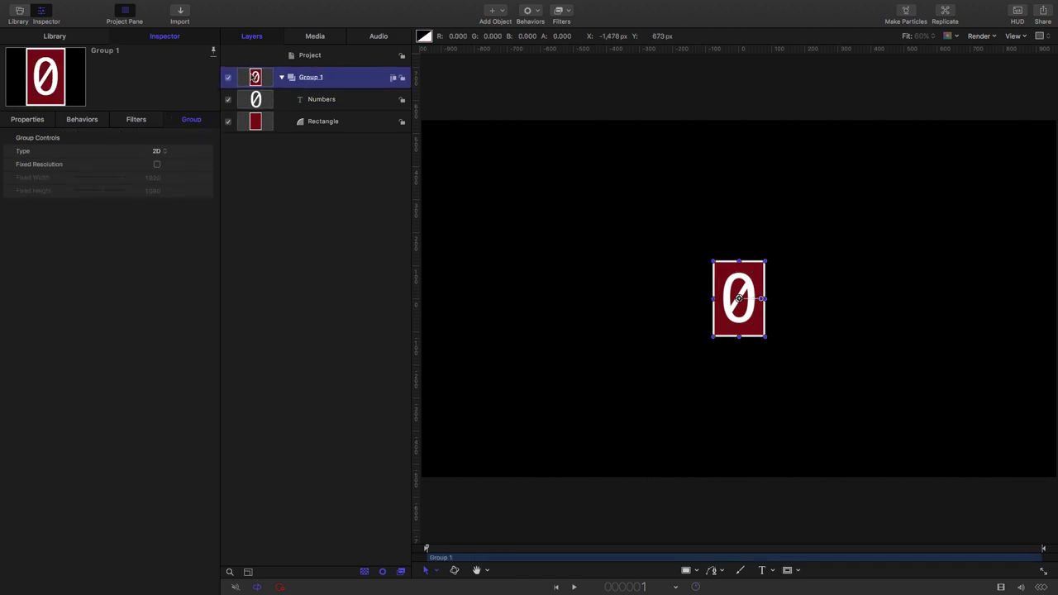
right_click(255, 76)
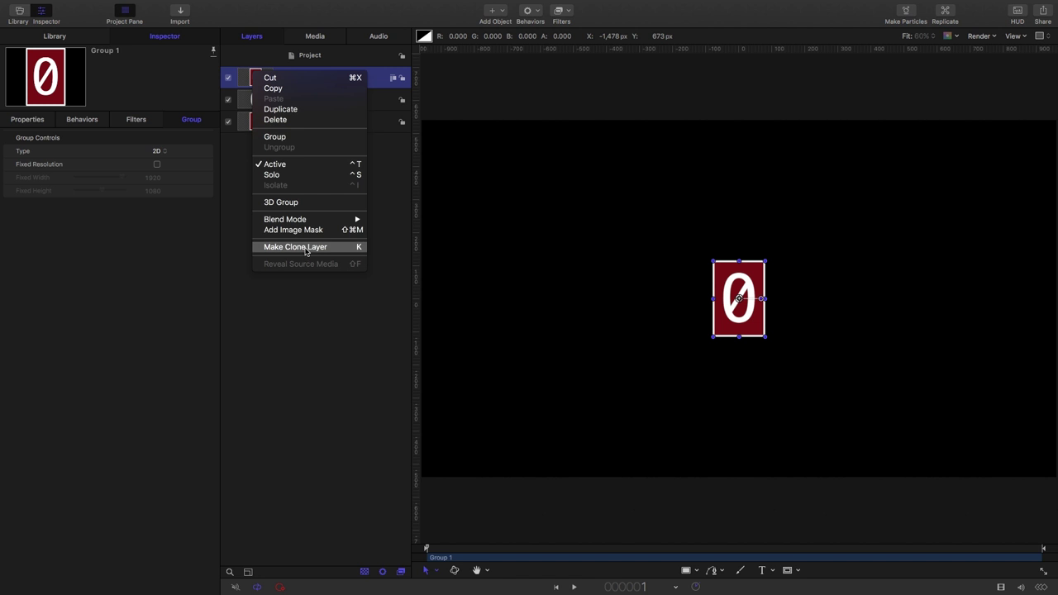
click(305, 248)
click(228, 122)
click(281, 121)
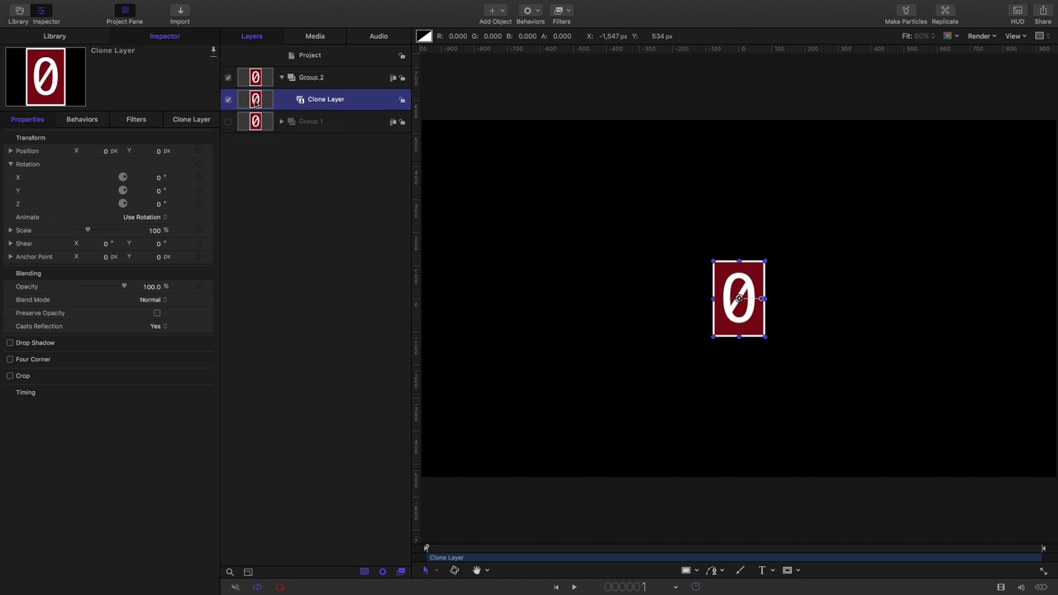
Step: Create a replicator from the clone layer
mouse_move(188, 3)
click(155, 6)
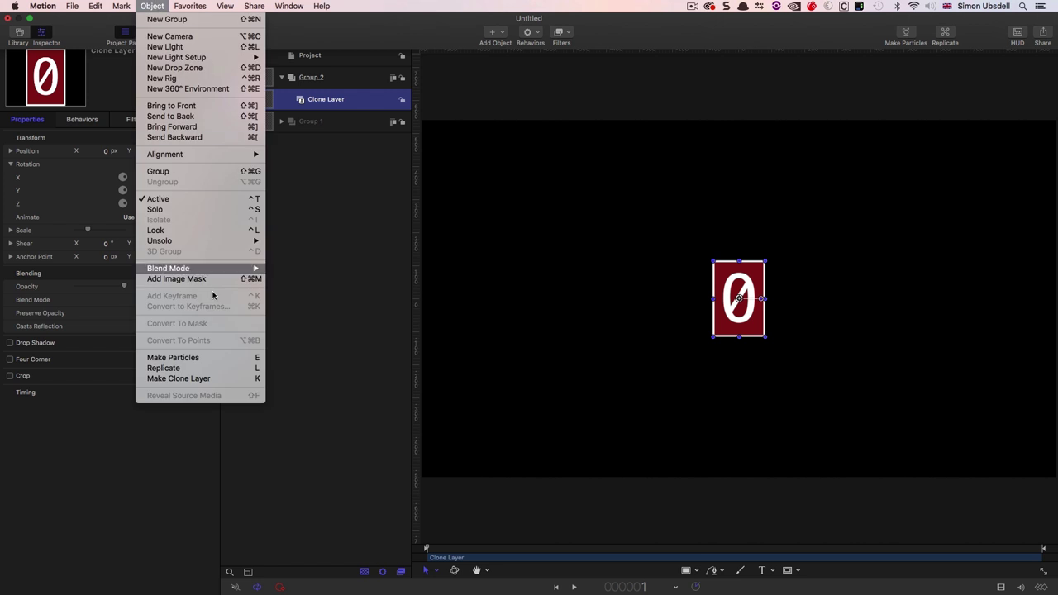
click(227, 368)
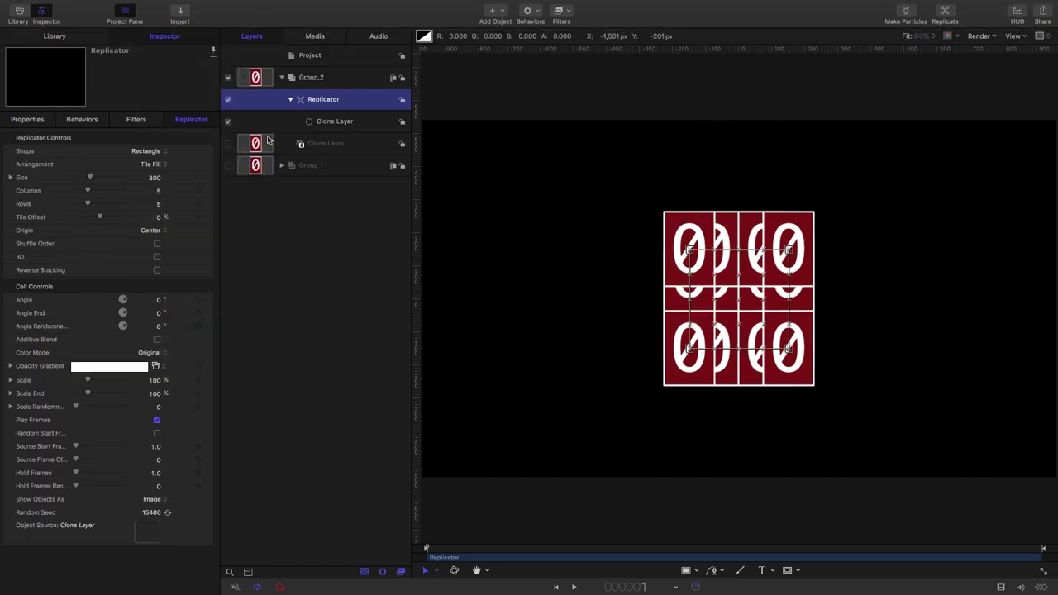
Step: Make the replicator 3D, with a Sphere shape and an Outline arrangement
click(157, 257)
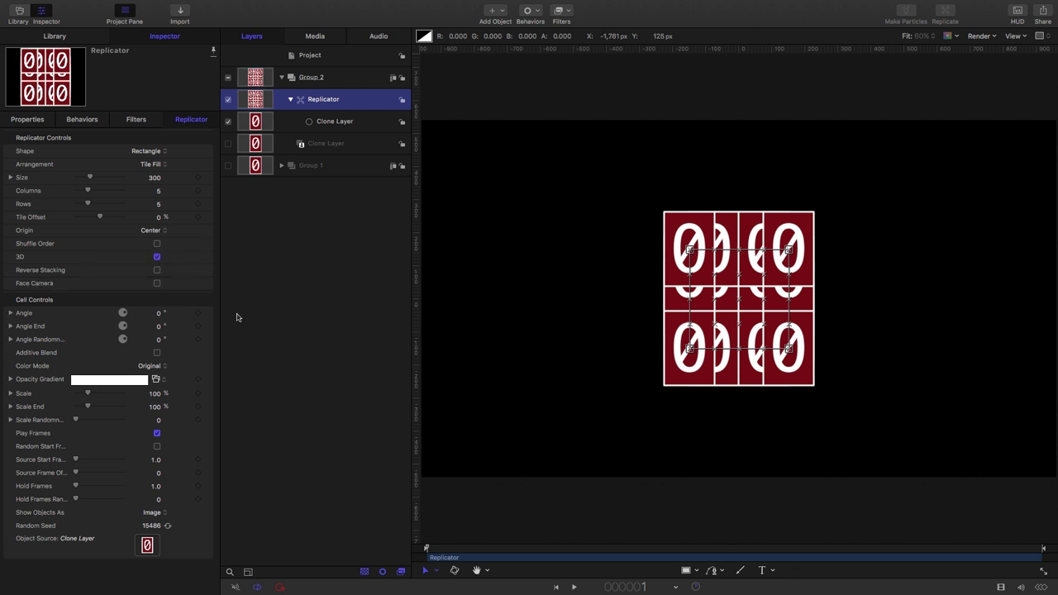
click(152, 151)
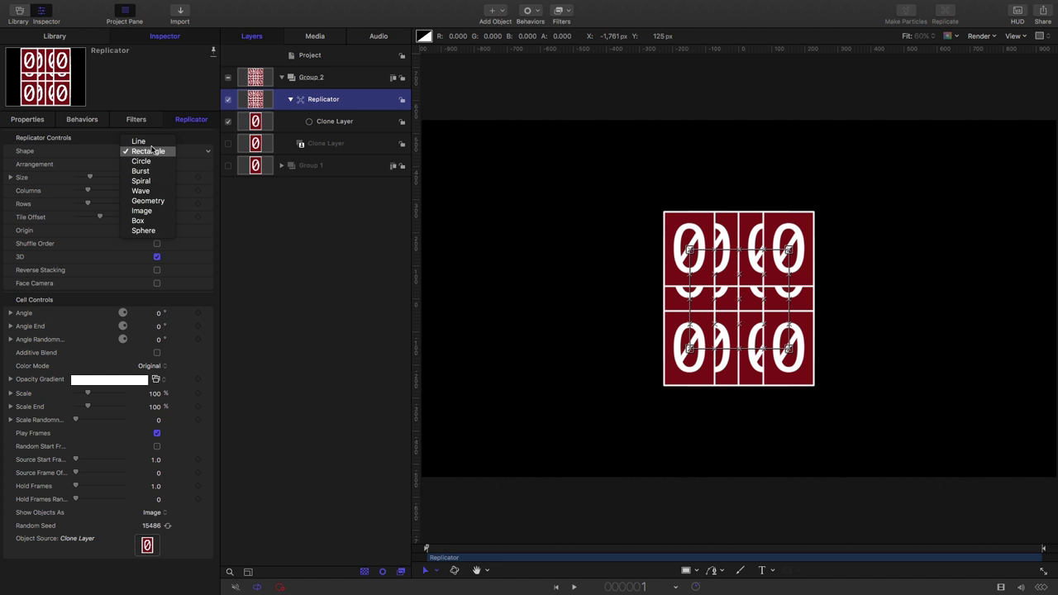
click(172, 232)
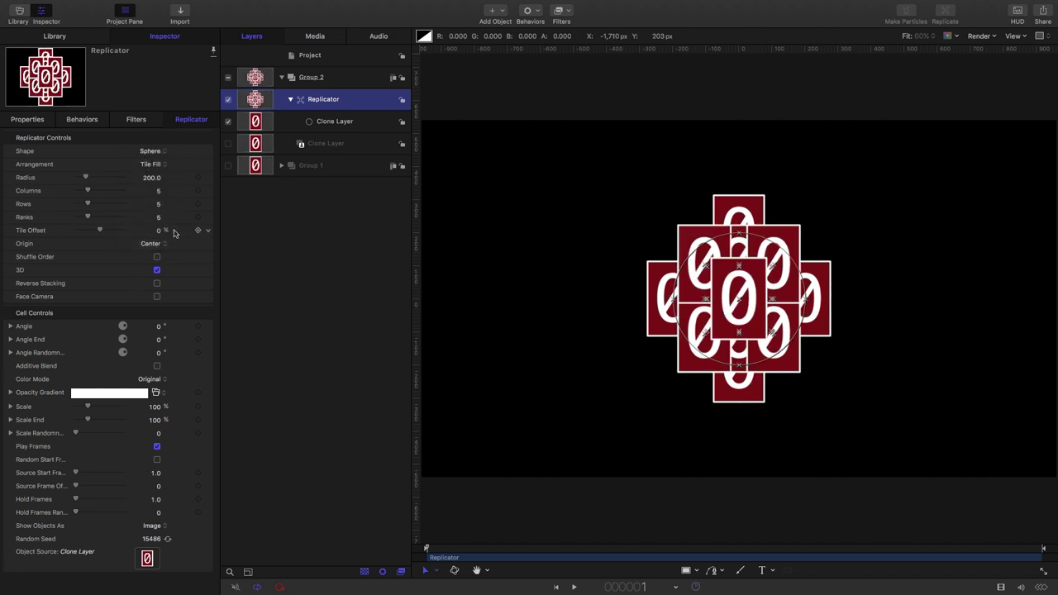
click(152, 164)
click(152, 154)
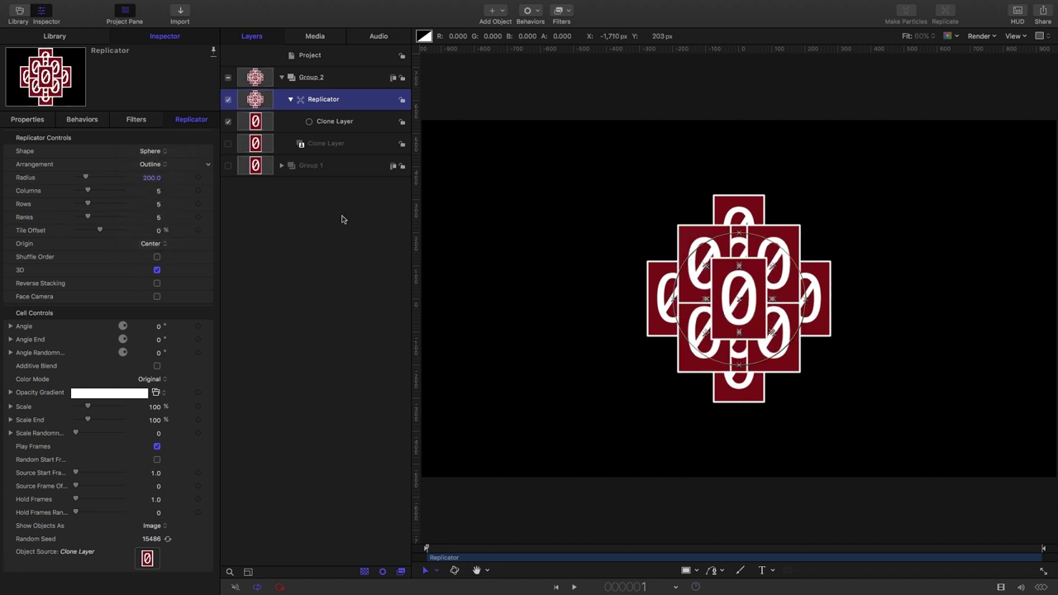
Step: Set the replicator's radius to 333, its columns to 1 and its rows to 10
click(151, 178)
text(333)
key(Tab)
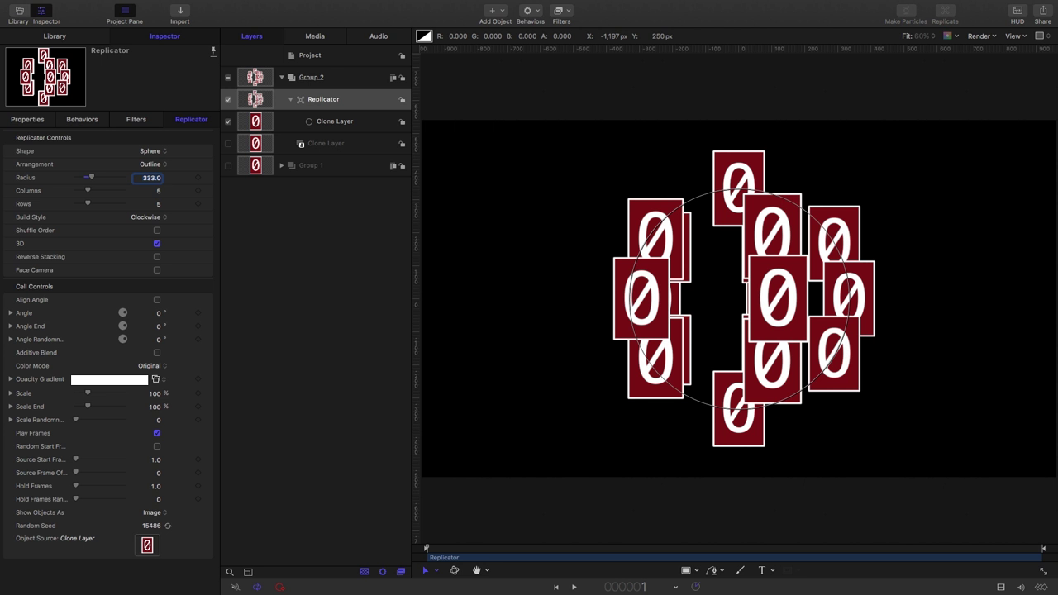
text(1)
key(Tab)
text(10)
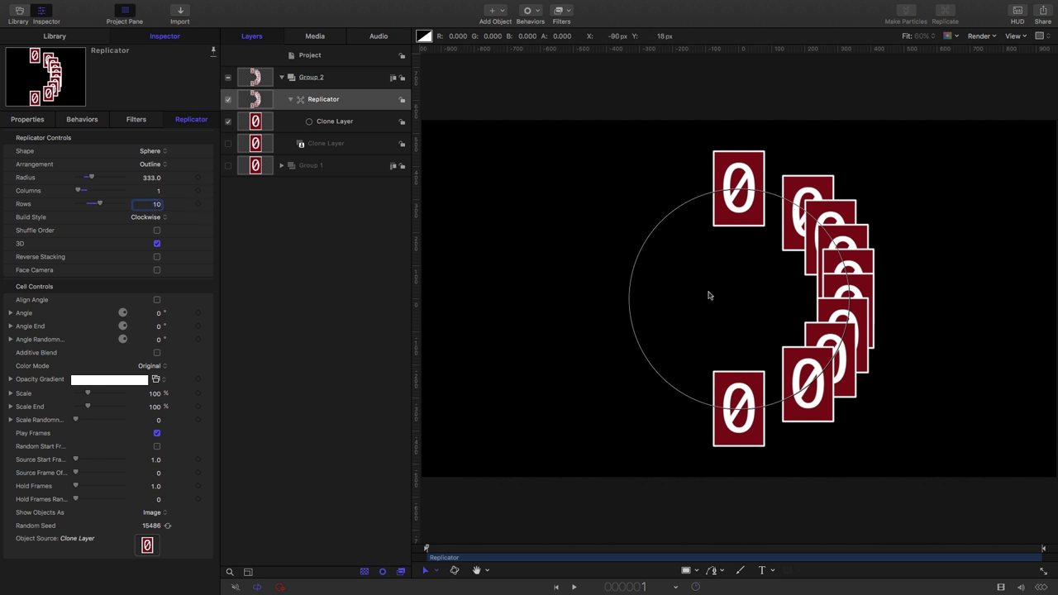
Step: Set the replicator to 10 columns and 1 row, and turn on Align Angle for its cells
click(159, 193)
text(10)
key(Tab)
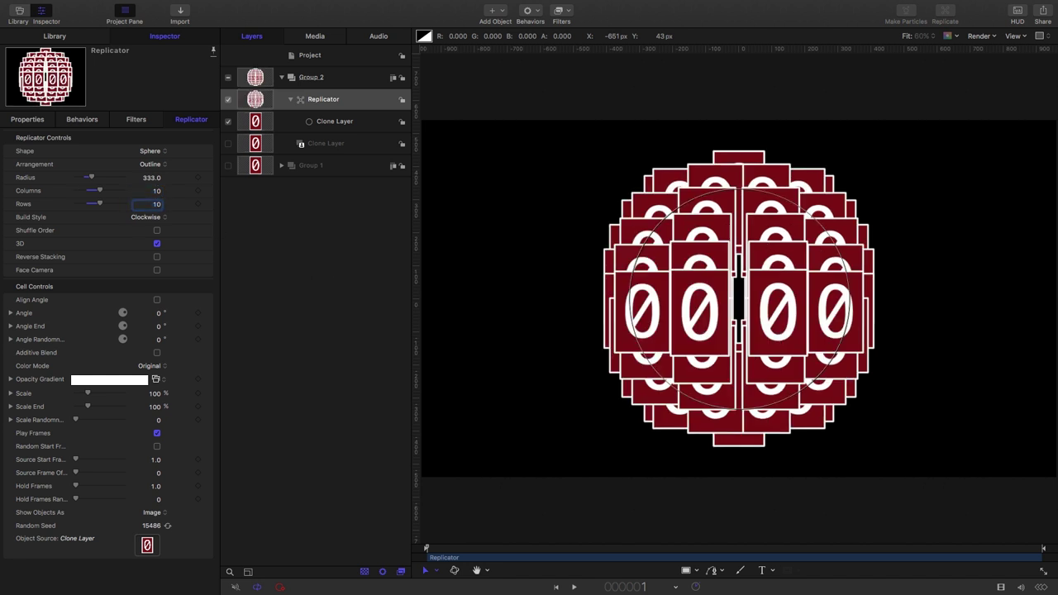
text(1)
key(Return)
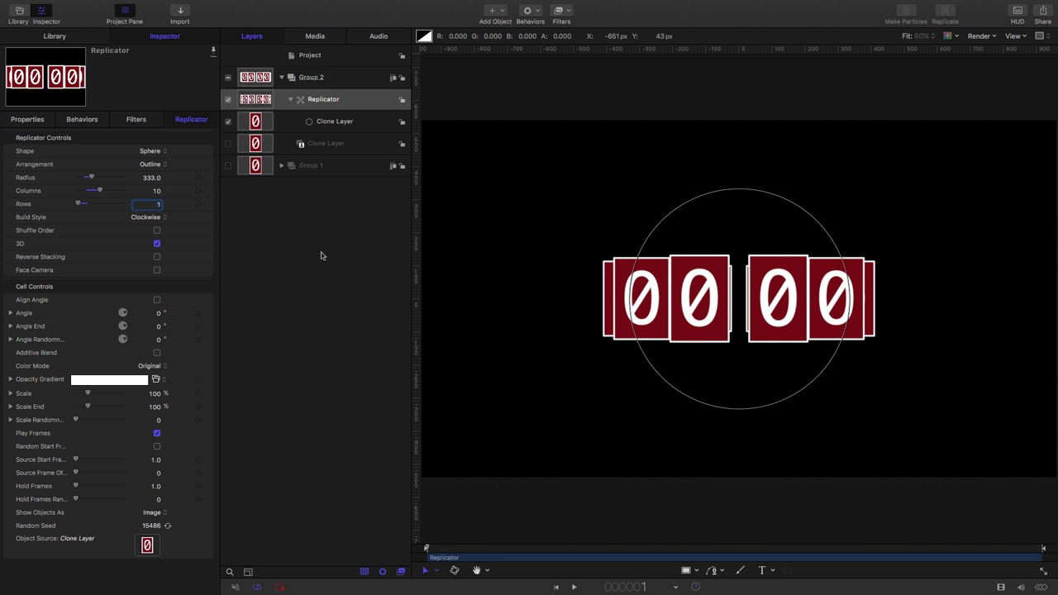
click(156, 300)
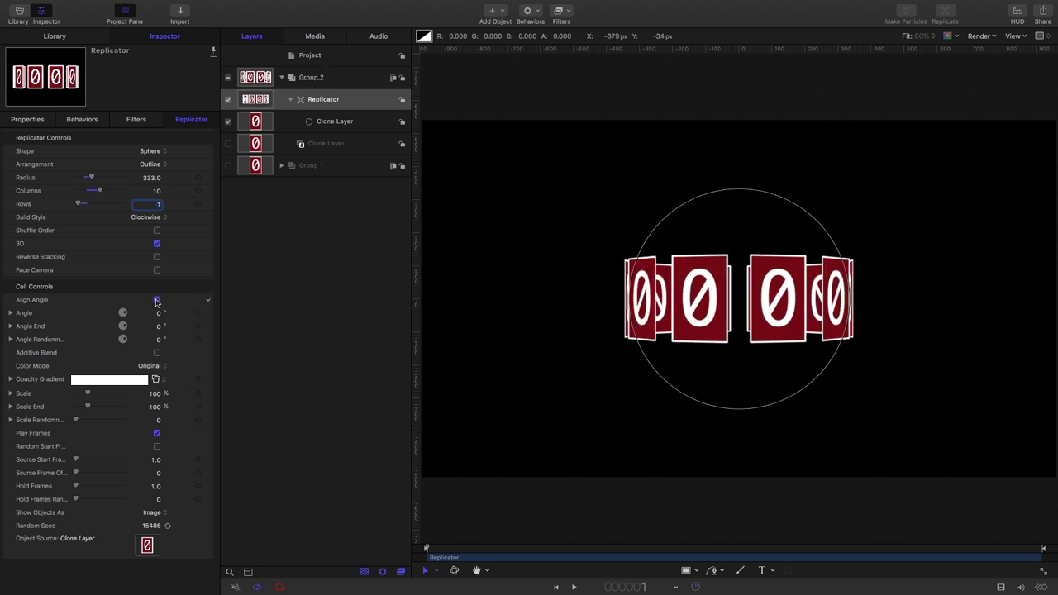
Step: Turn off Play Frames for the replicator cells and set the Source Frame Offset to 1
click(157, 433)
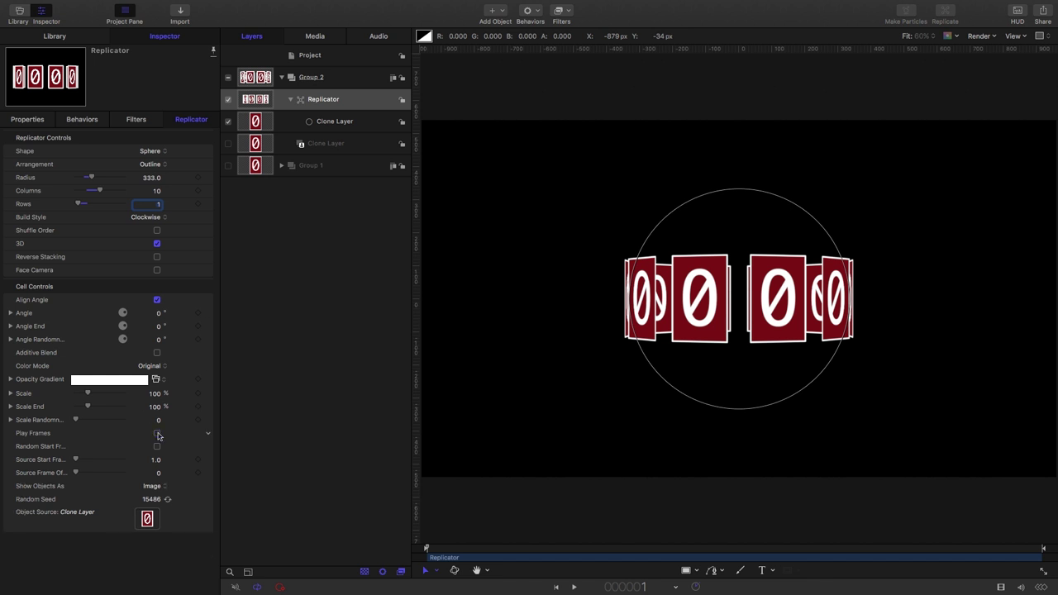
drag(220, 426, 304, 423)
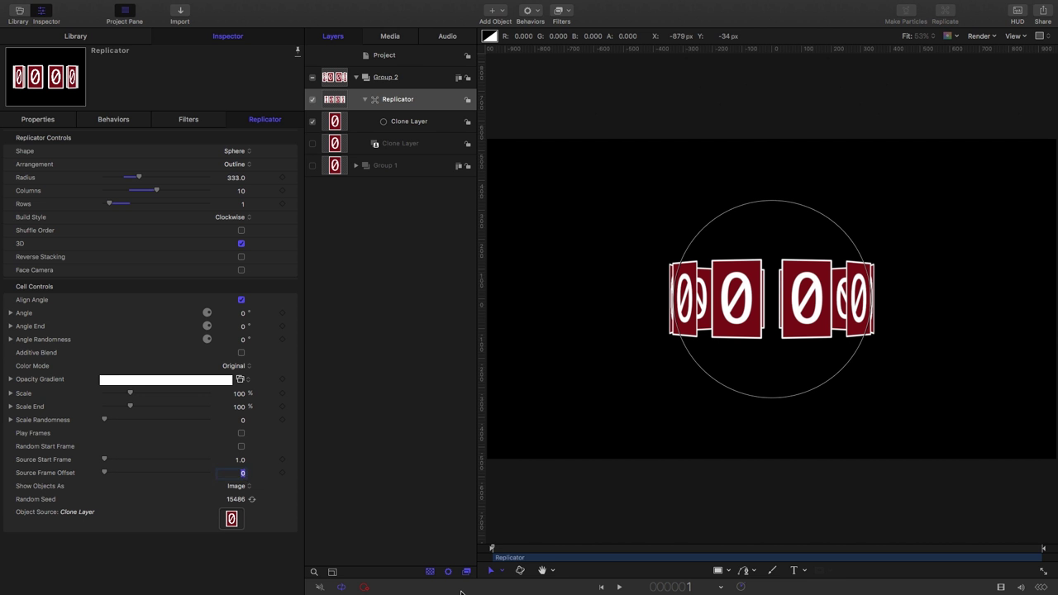
text(1)
key(Return)
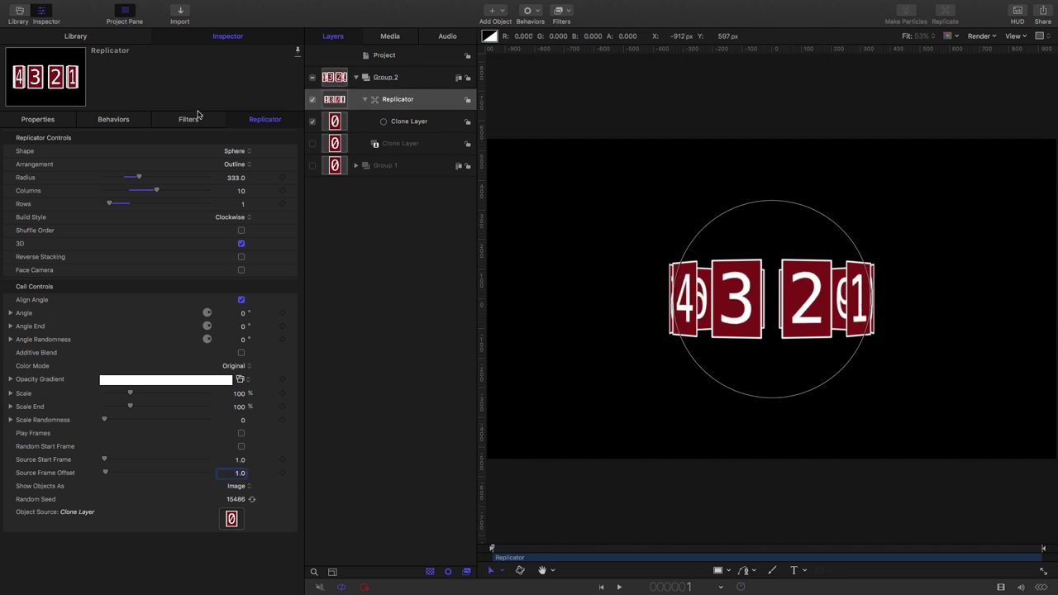
Step: Set the replicator's Z rotation to -90°
click(38, 120)
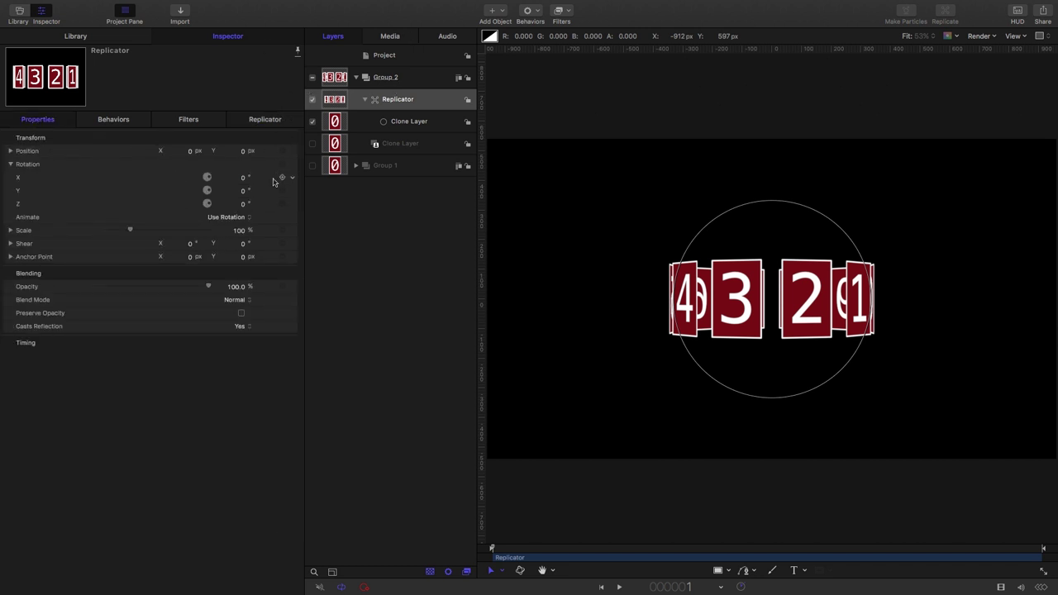
click(243, 205)
text(-90)
key(Return)
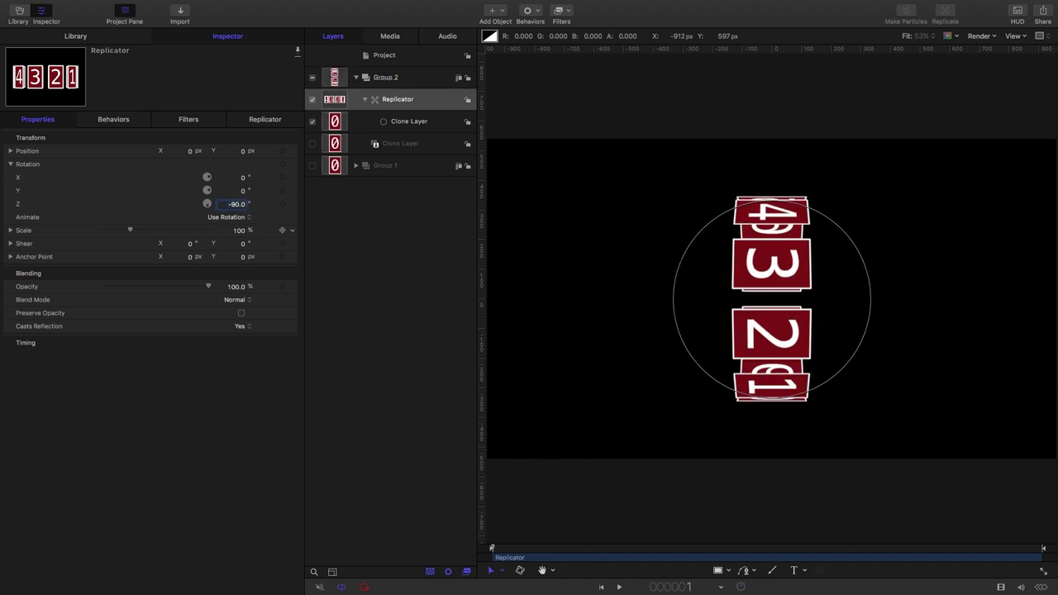
Step: Set the replicator's cell Angle to 90° so the digits stand upright on the wheel
click(267, 119)
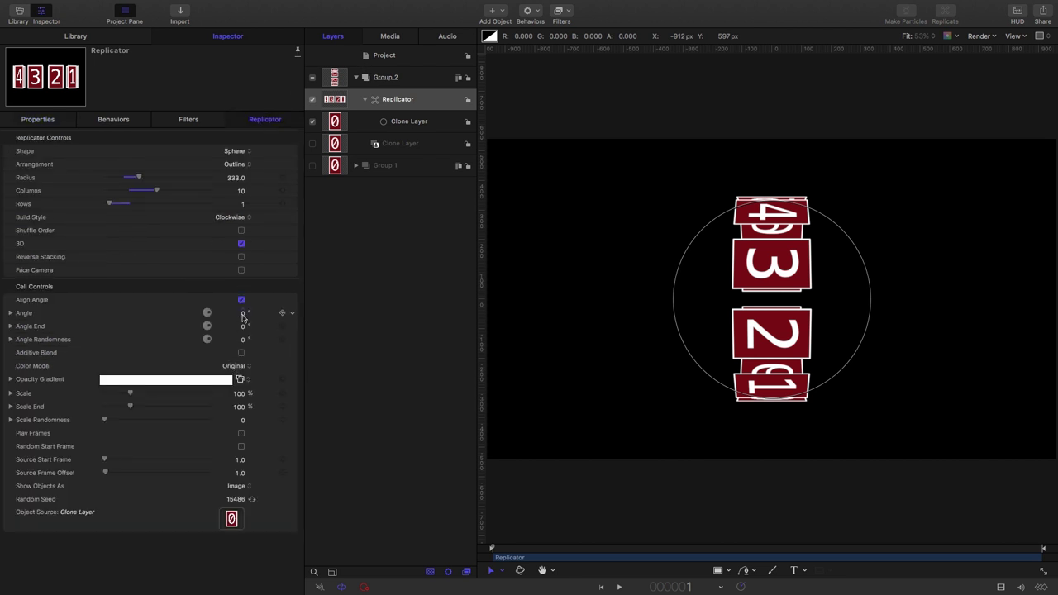
click(243, 313)
text(90)
key(Return)
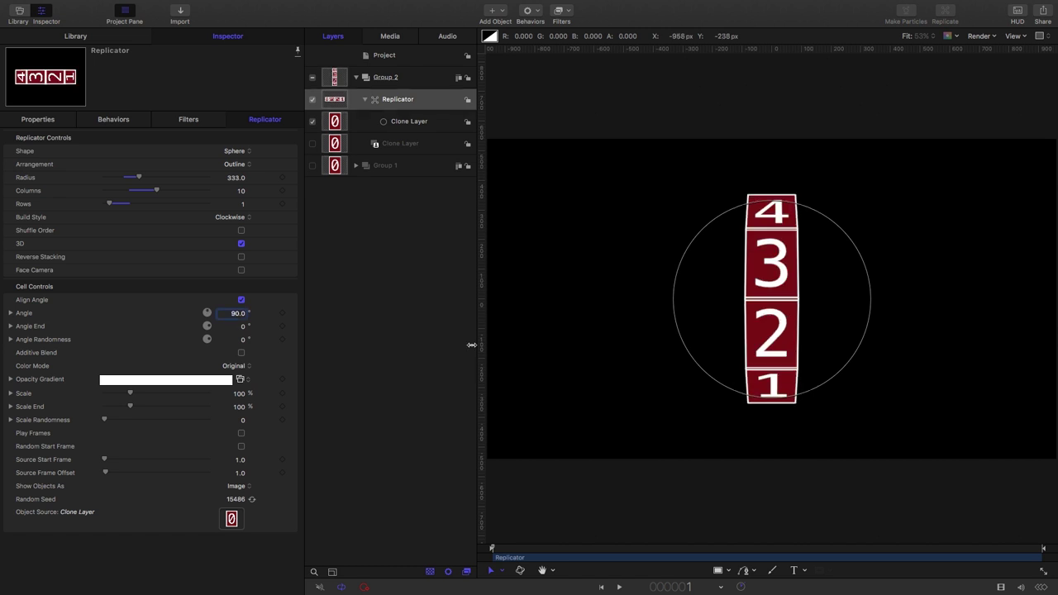
Step: Try rotating the replicator about its X axis, and return the X rotation to 0°
click(37, 119)
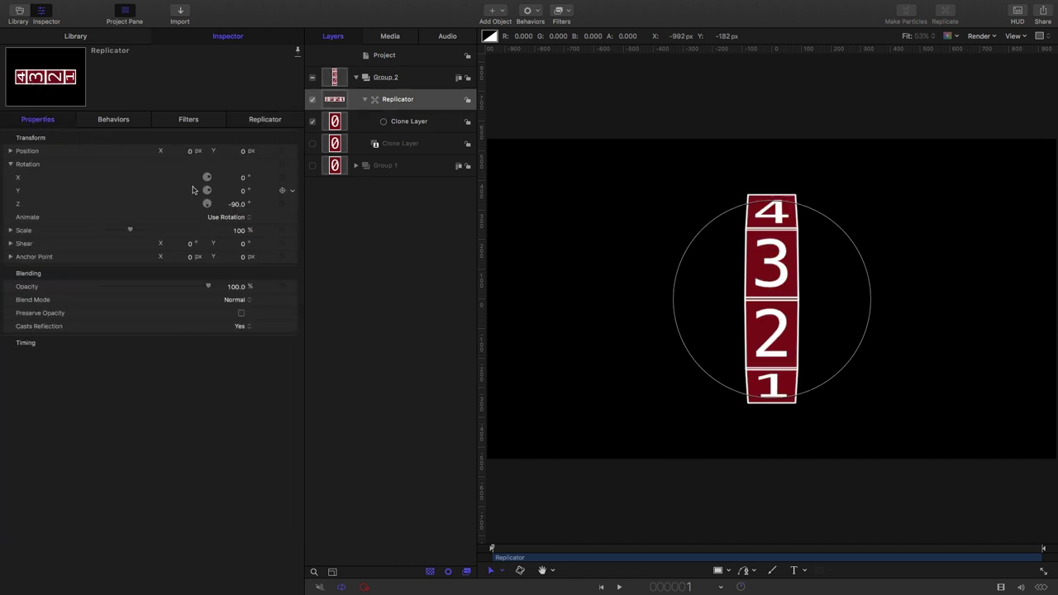
drag(243, 177, 217, 177)
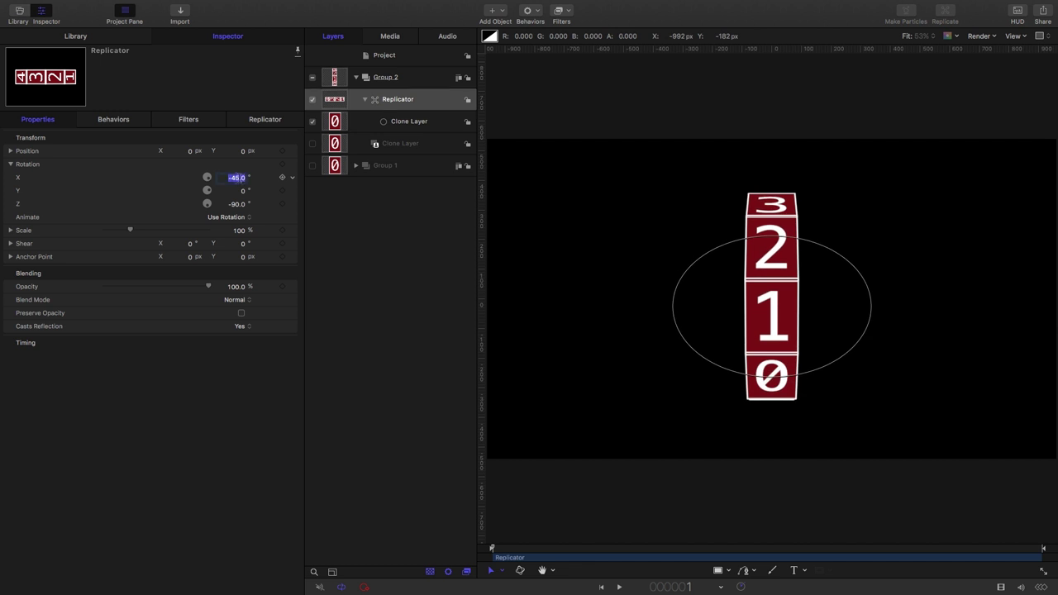
text(0)
key(Return)
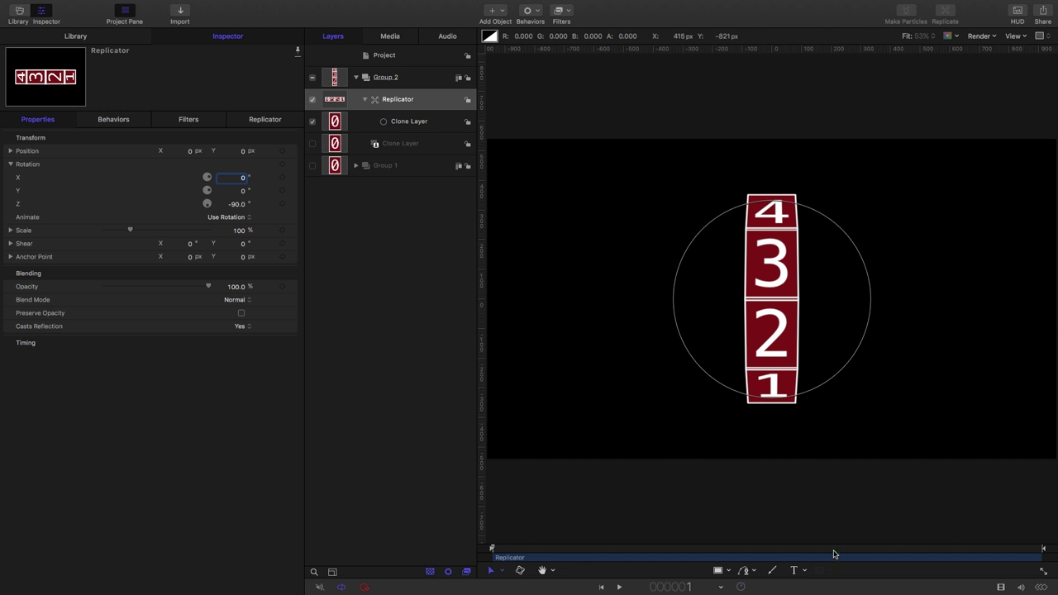
Step: Move the playhead to frame 112 and add a Ramp parameter behavior to the replicator's X rotation
drag(801, 554, 856, 553)
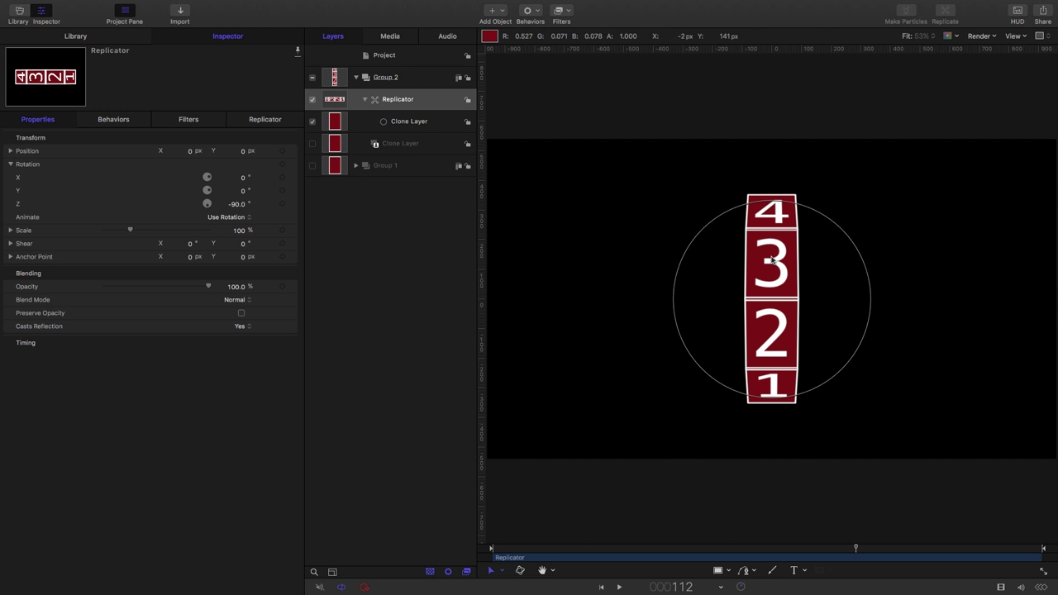
click(291, 178)
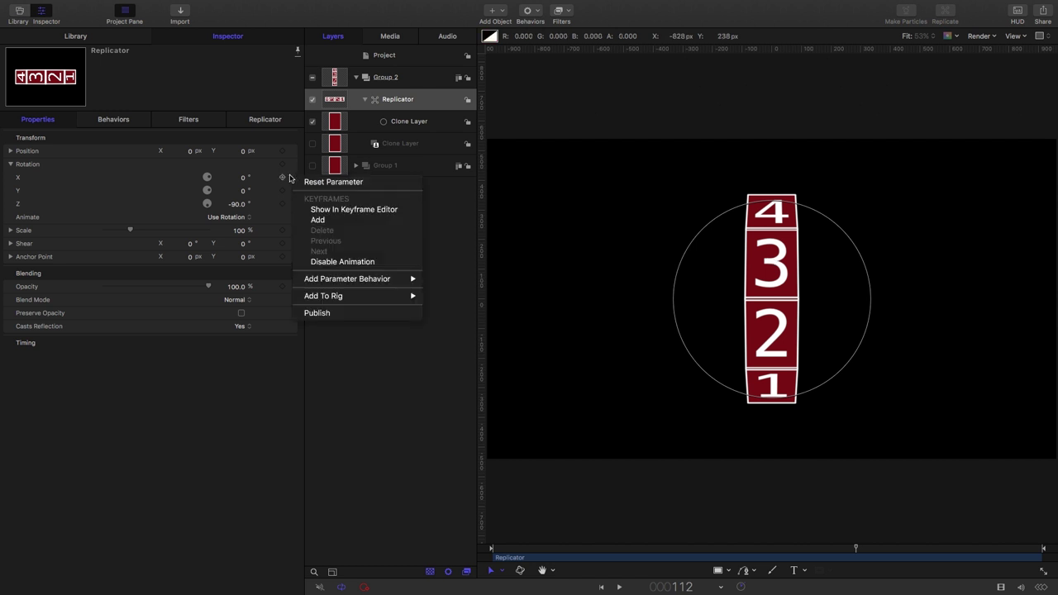
mouse_move(363, 280)
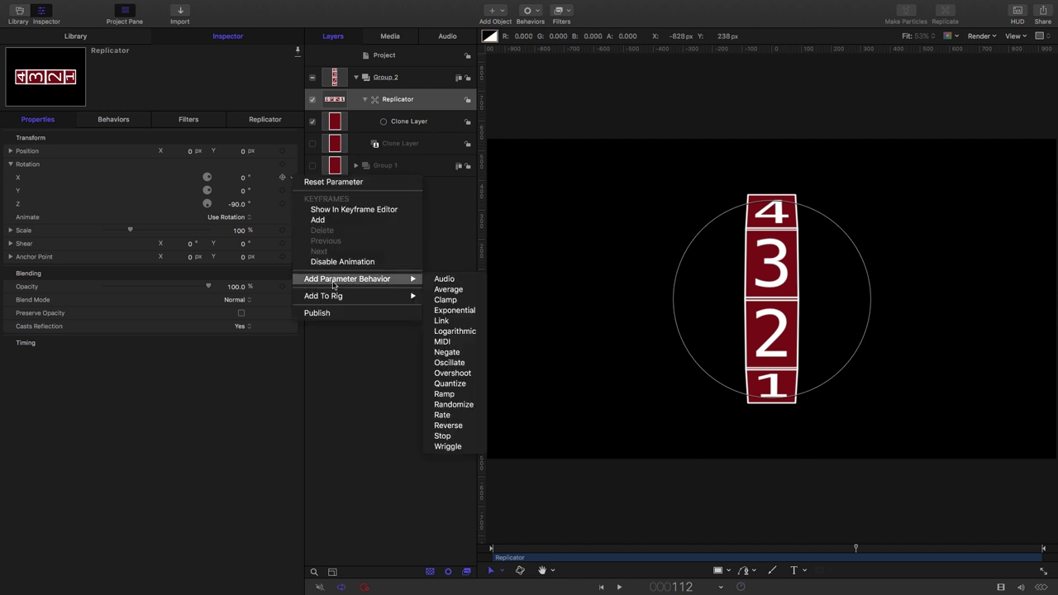
click(444, 394)
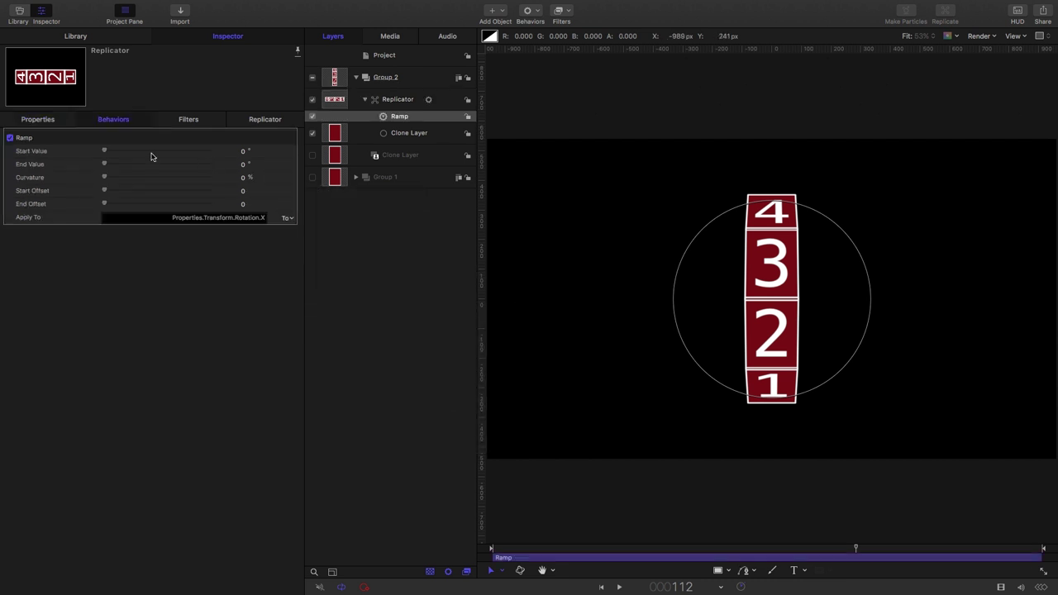
Step: Set the Ramp's Start Value to 90° and its End Value to 2790°
click(242, 153)
text(90)
key(Tab)
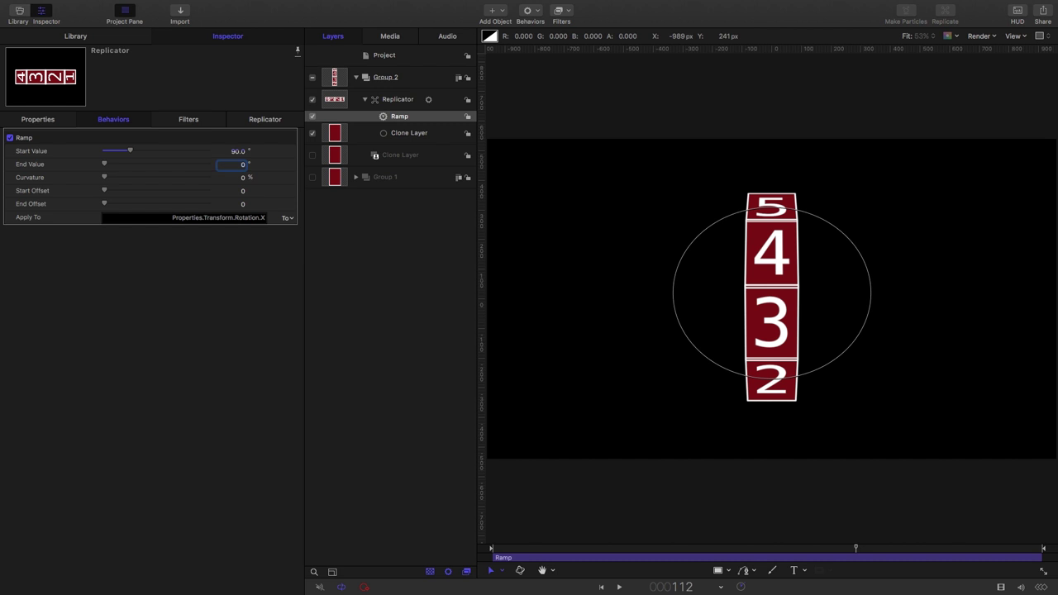
text(2790)
key(Return)
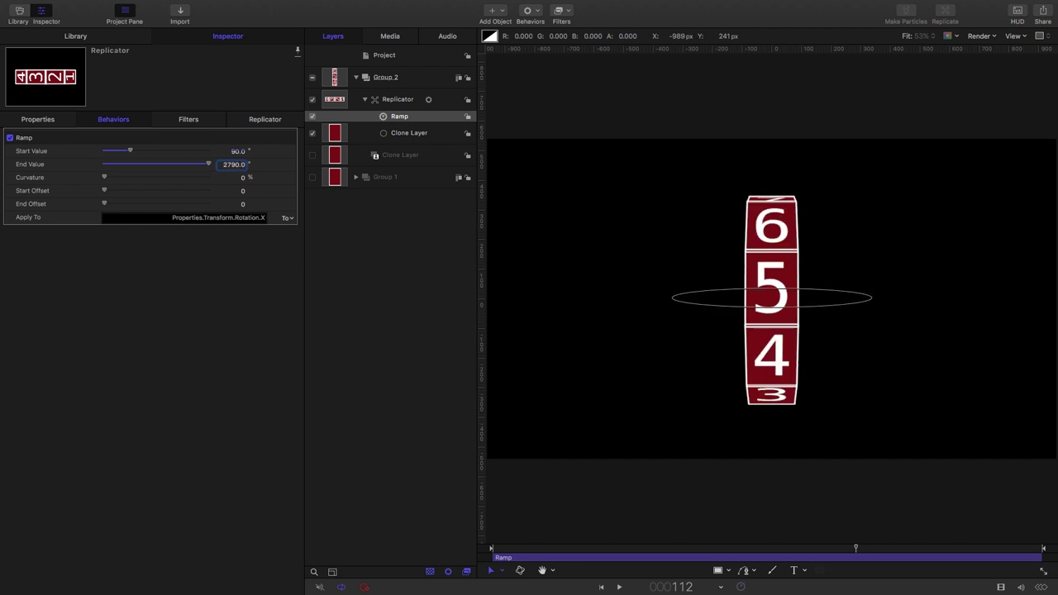
Step: Show the Keyframe Editor with the Ramp's rotation curve and scrub back to frame 70
click(254, 6)
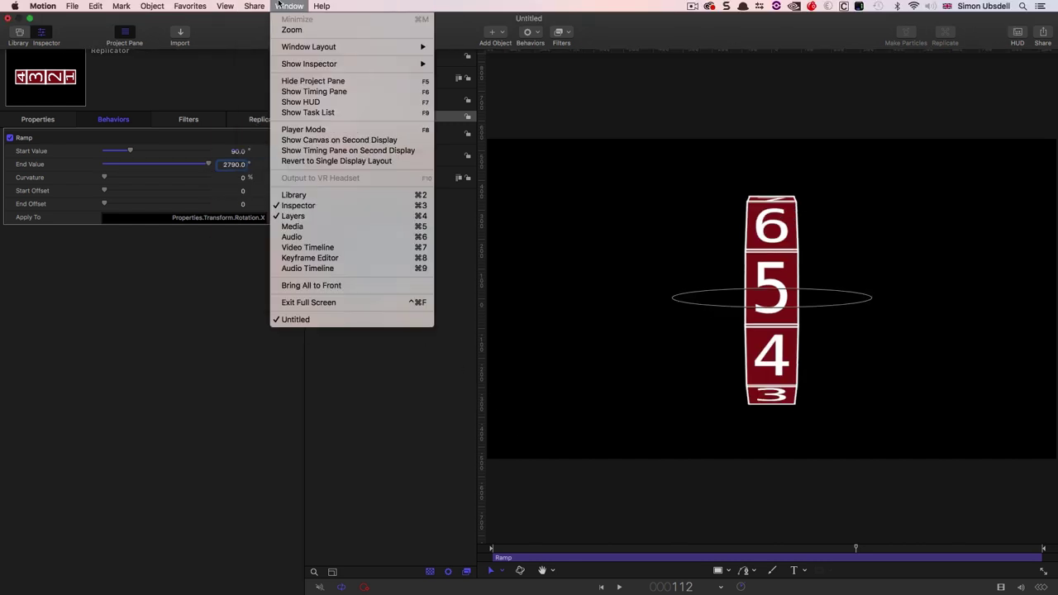
click(611, 373)
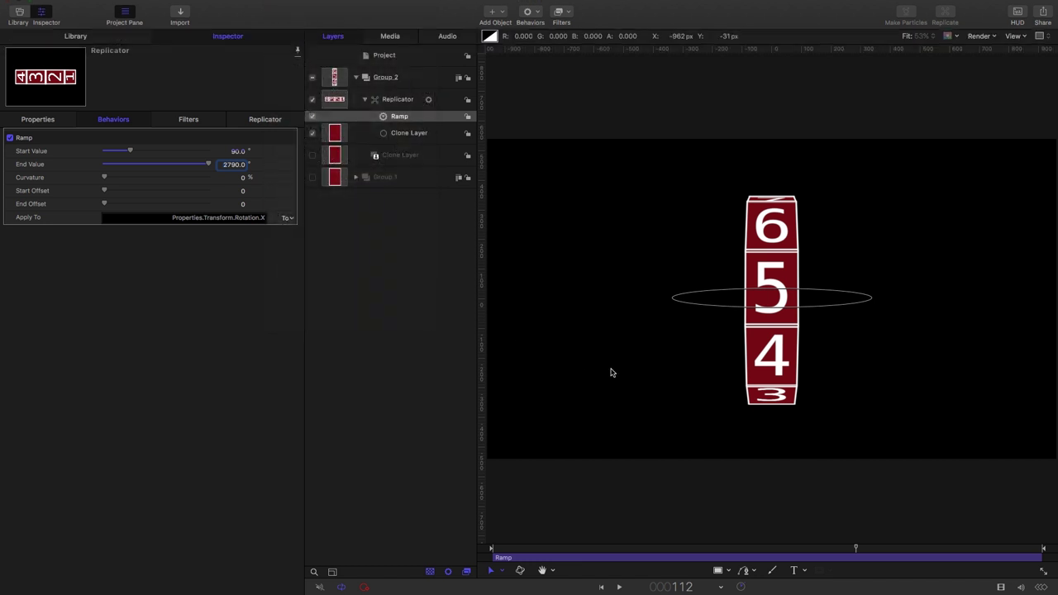
key(super+8)
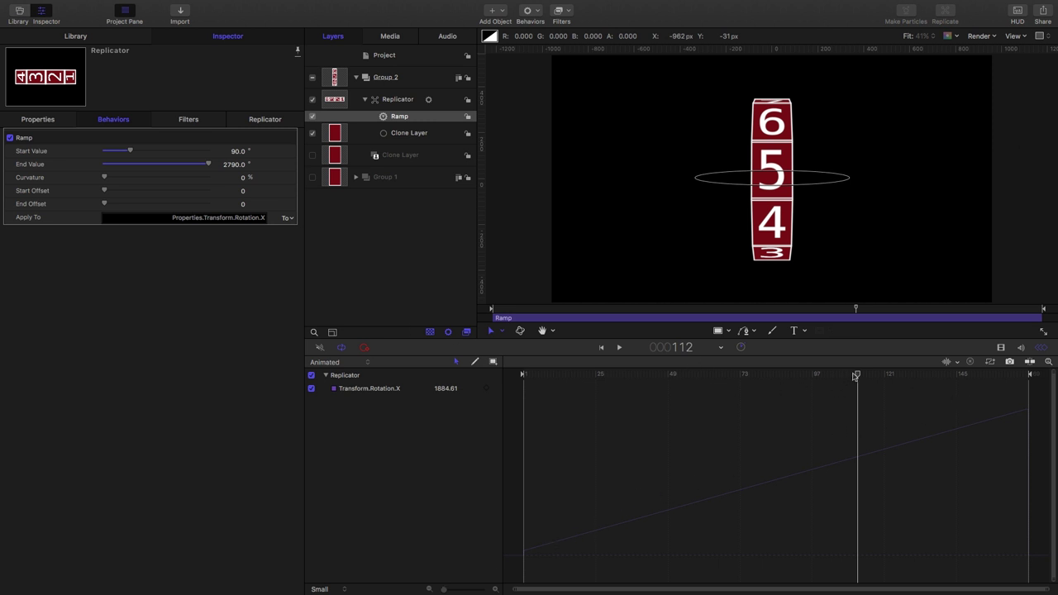
drag(857, 376, 734, 376)
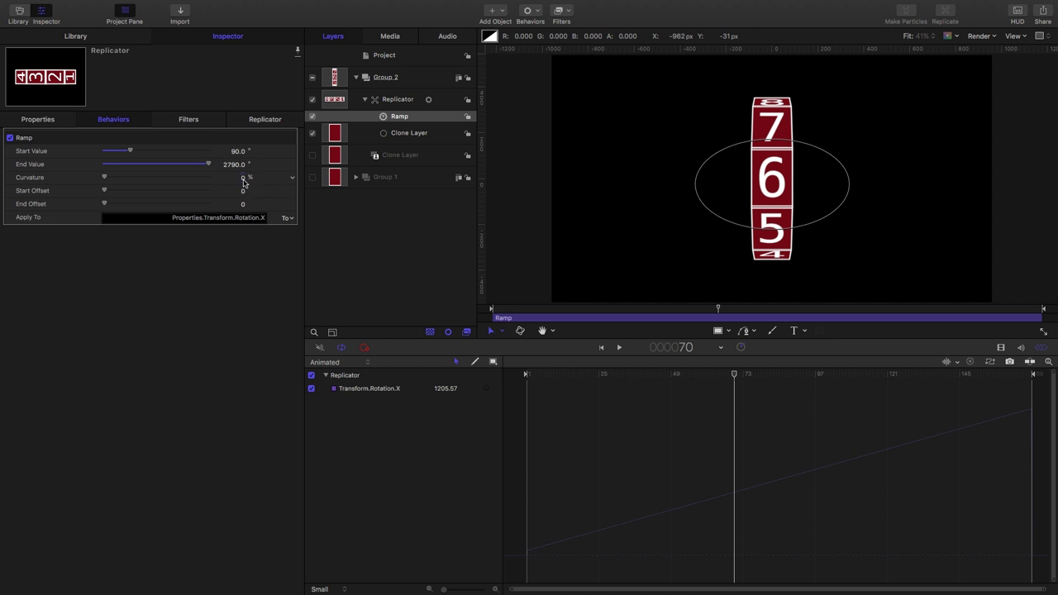
Step: Set the Ramp's Curvature to 100% and play back the wheel's spin
double_click(243, 179)
text(100)
key(Return)
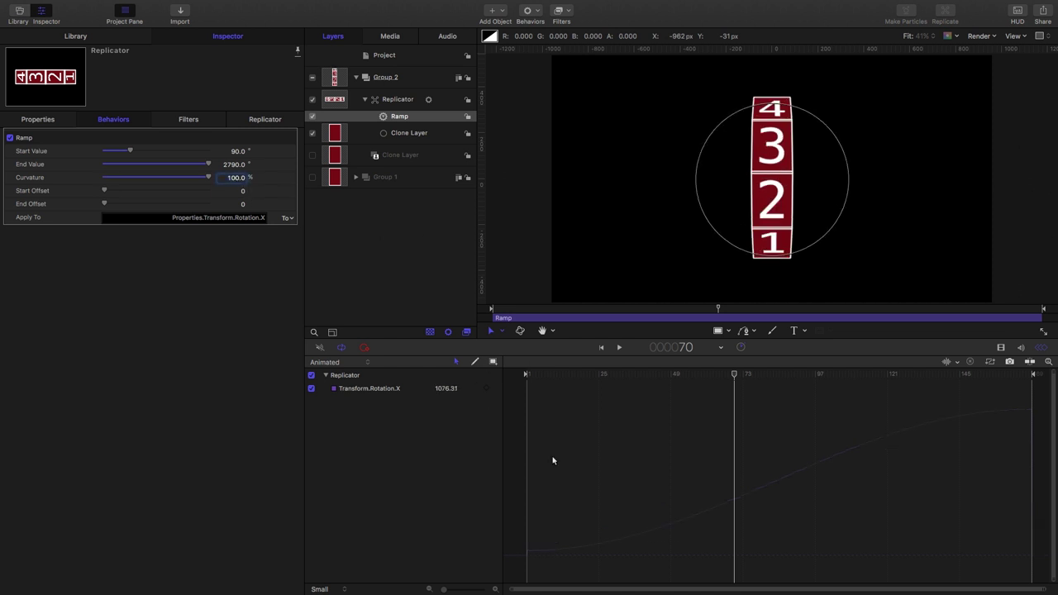
drag(628, 377, 374, 424)
key(space)
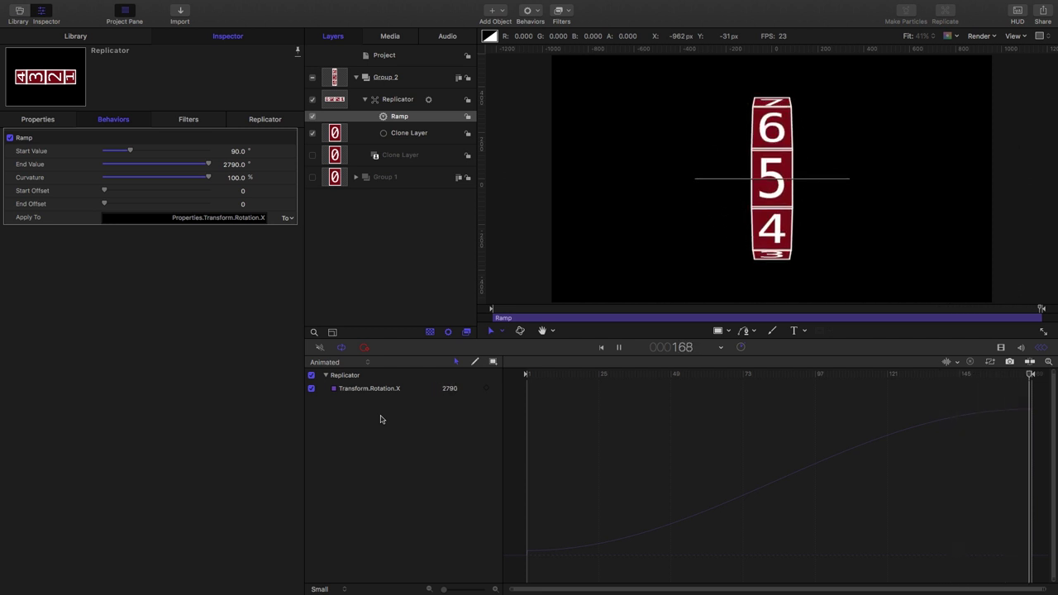
click(852, 460)
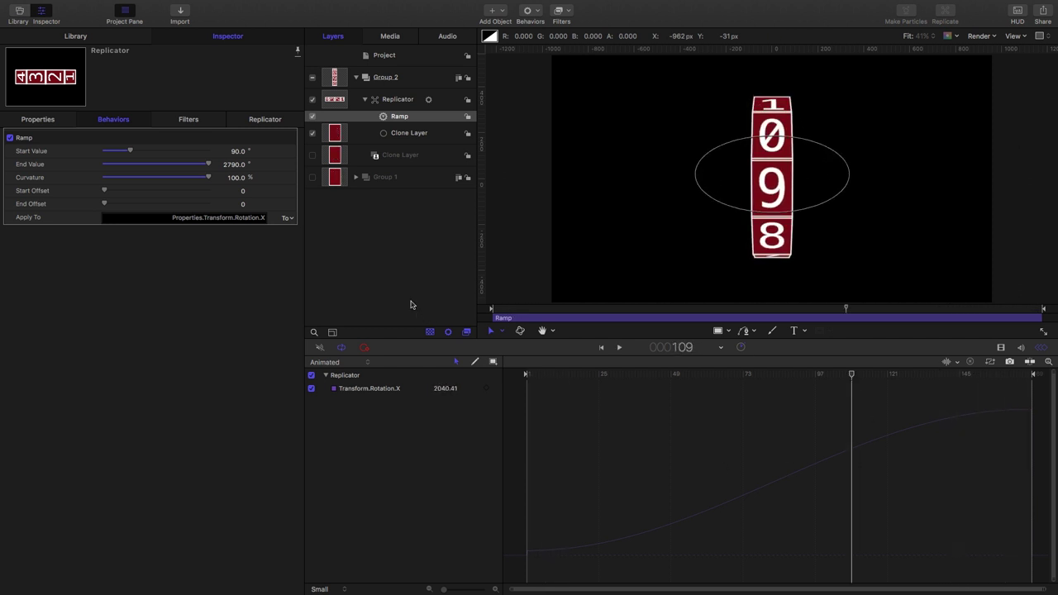
Step: Duplicate the Ramp behavior and give the copy a Start Value of -360° and an End Value of 0°
right_click(385, 117)
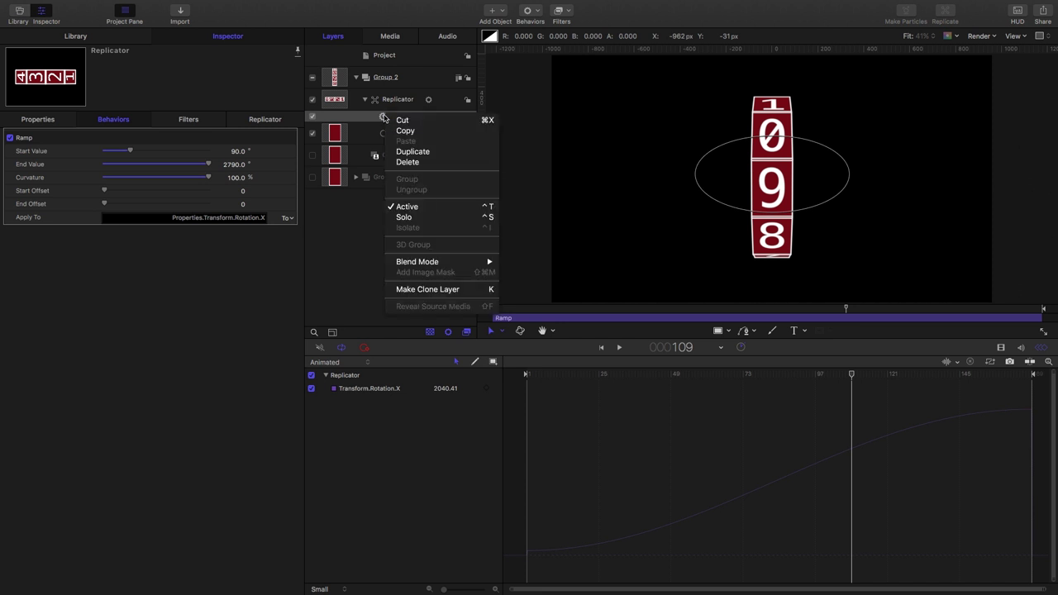
click(426, 152)
click(238, 151)
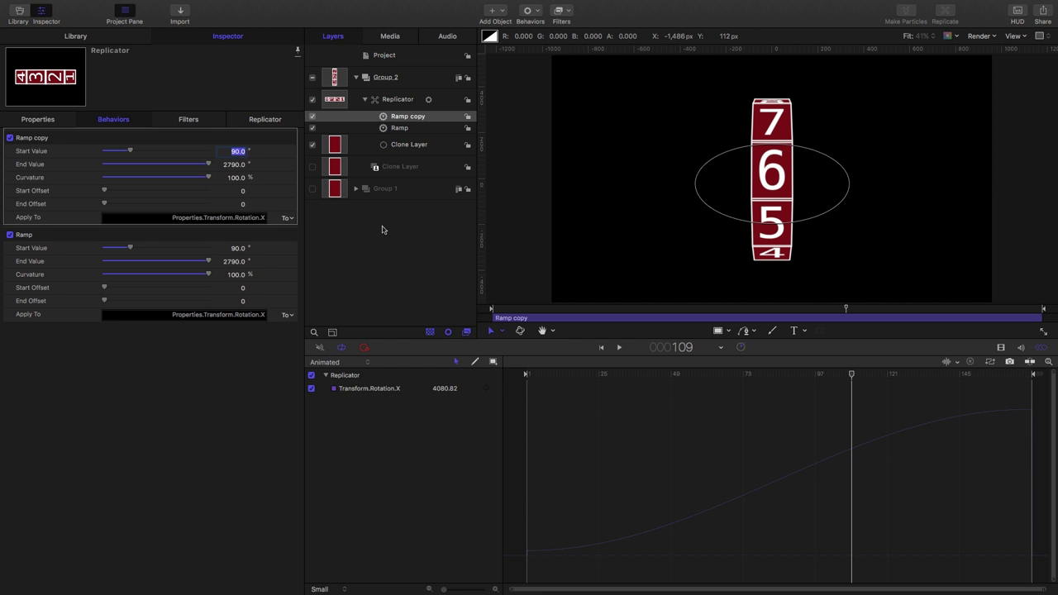
text(-360)
key(Tab)
text(0)
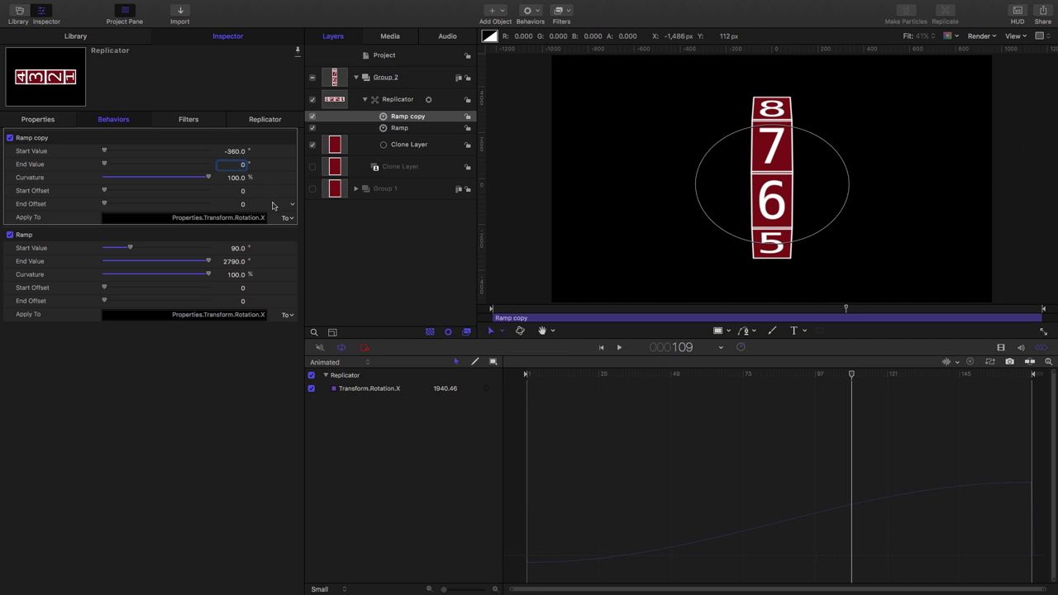
Step: Set the original Ramp's End Offset to 85
click(243, 301)
text(85)
key(Return)
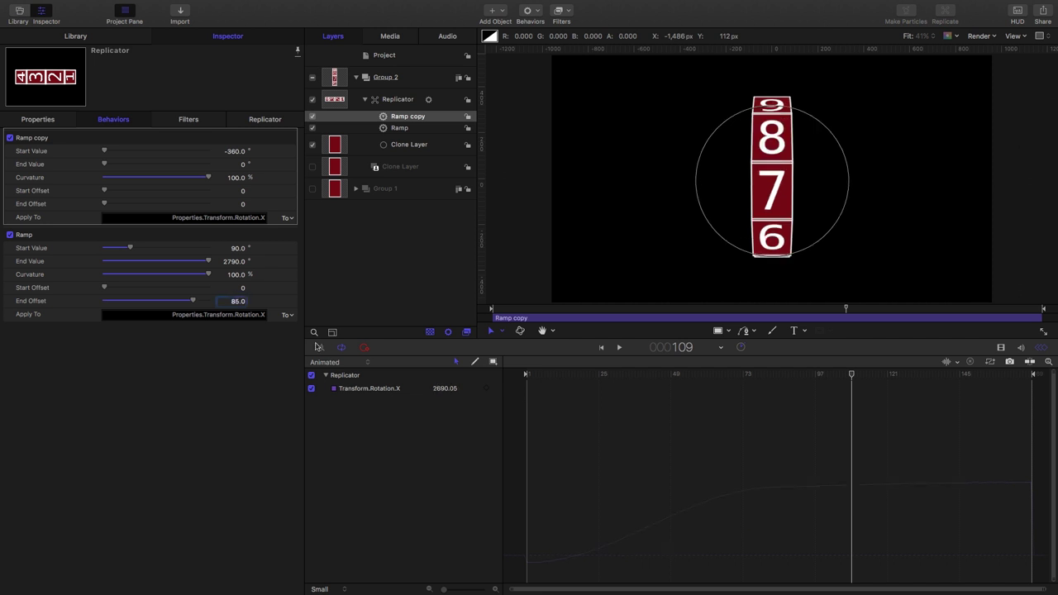
Step: Fit the rotation curve in the Keyframe Editor and play the animation from the first frame
drag(837, 380, 484, 423)
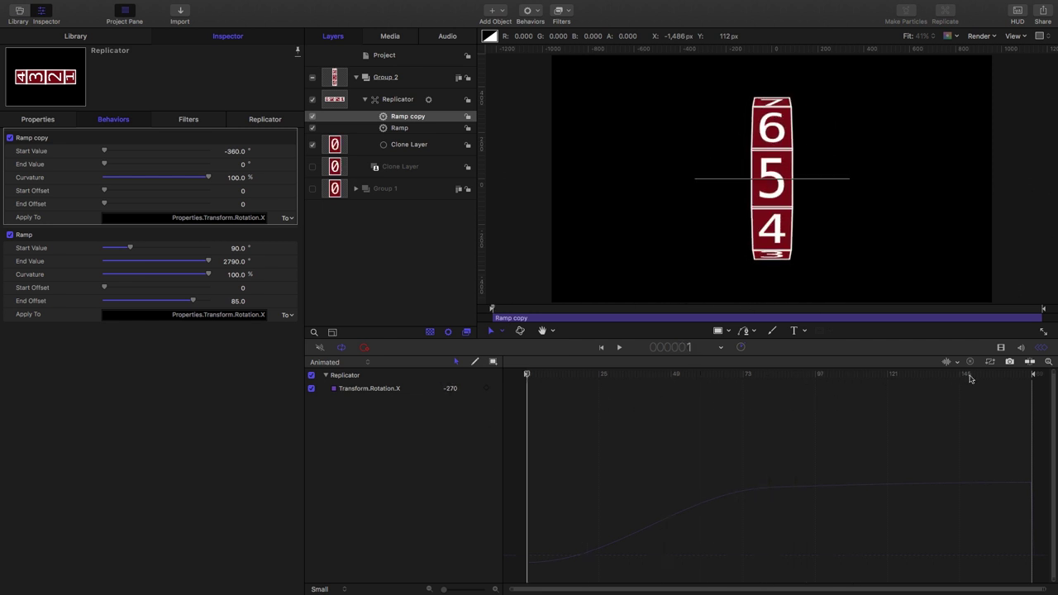
click(990, 362)
key(space)
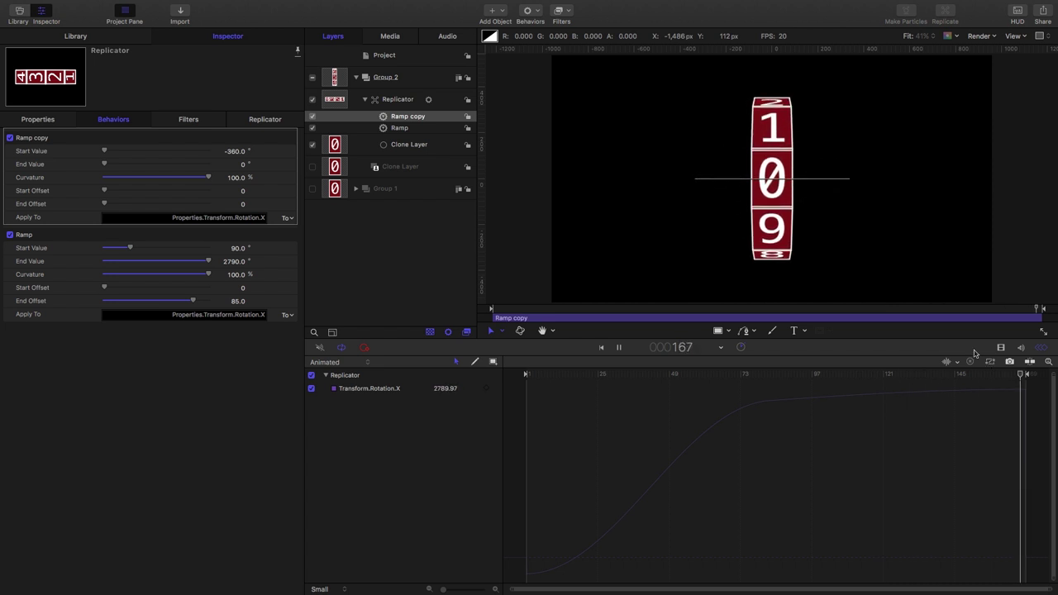
key(space)
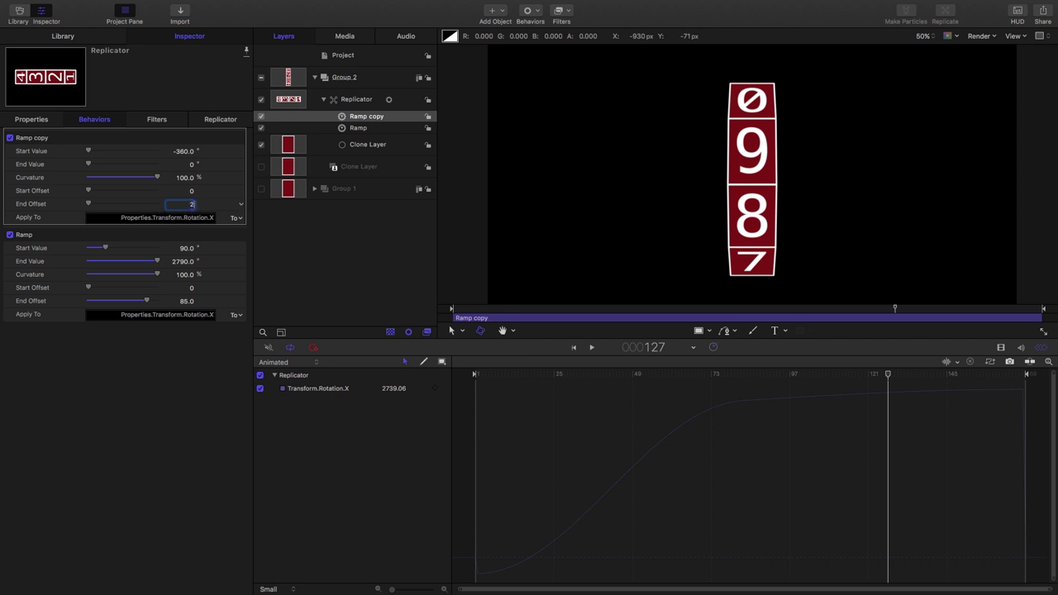
Step: Set the Ramp copy's End Offset to 25 and preview how the wheel slows to a stop
text(5)
key(Return)
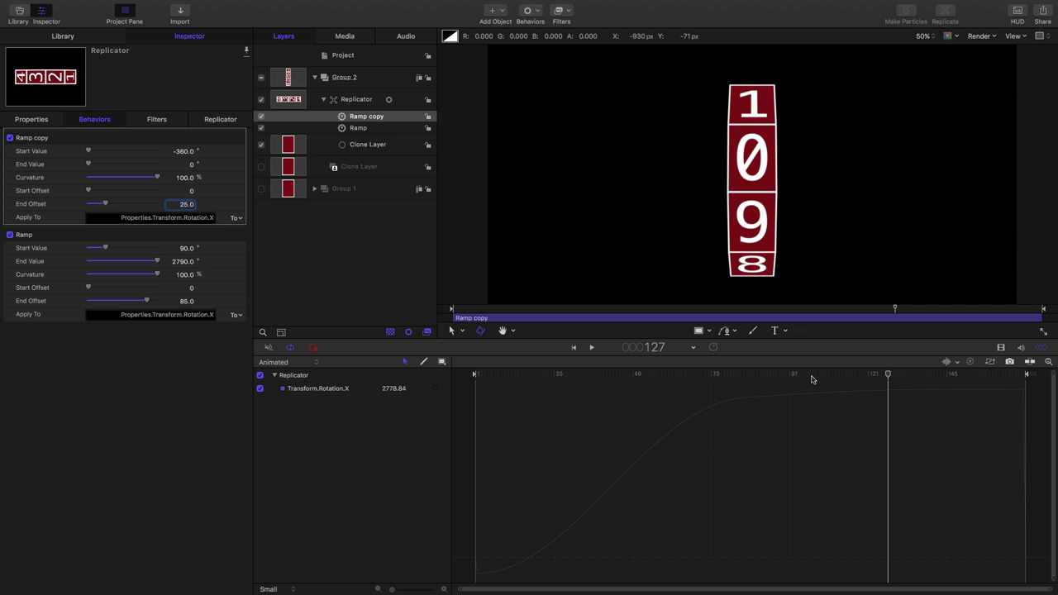
click(884, 379)
drag(884, 379, 953, 379)
key(space)
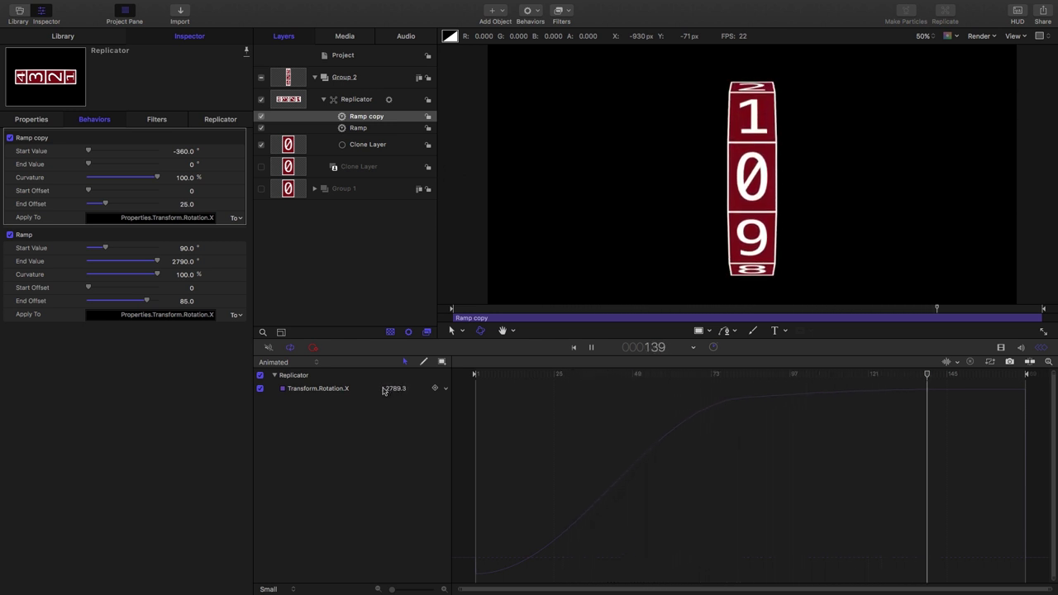
Step: Stop playback, park the playhead at frame 160 and rename the Ramp copy behavior as Ramp Selector
key(space)
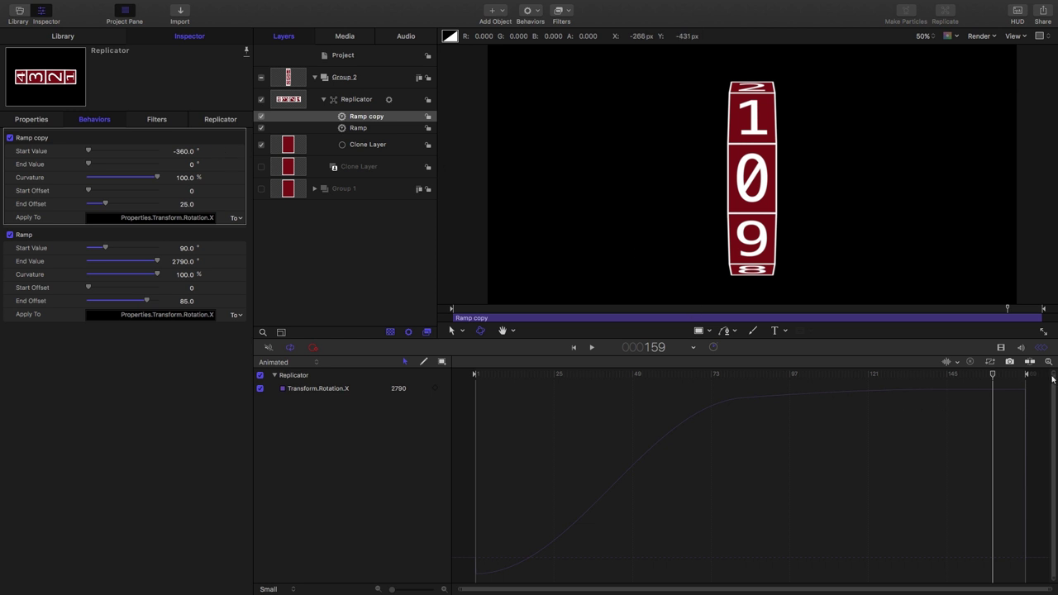
mouse_move(982, 377)
mouse_down()
mouse_move(862, 377)
mouse_move(995, 377)
mouse_up()
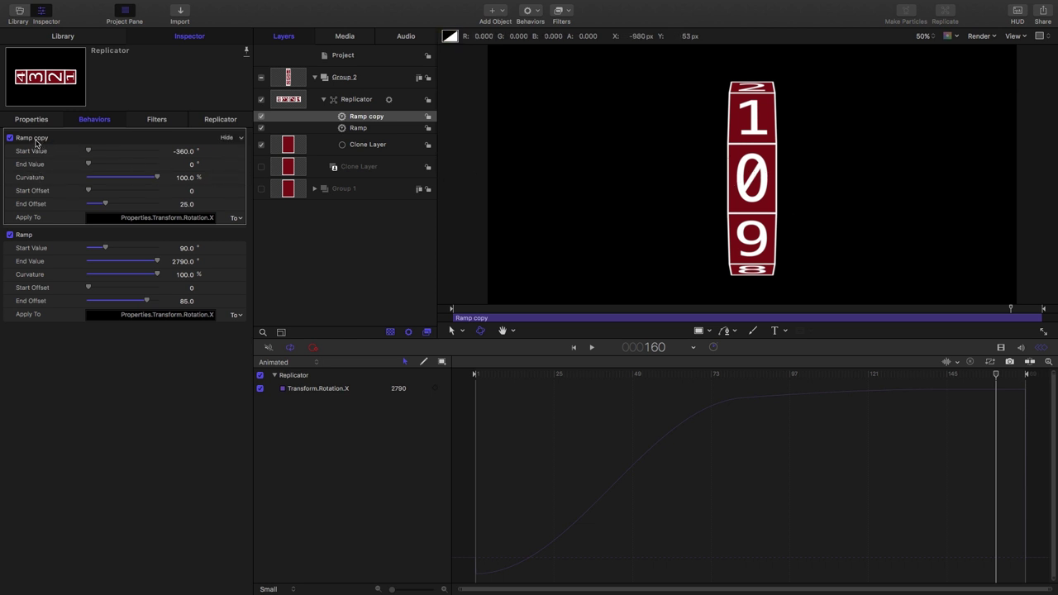
double_click(376, 117)
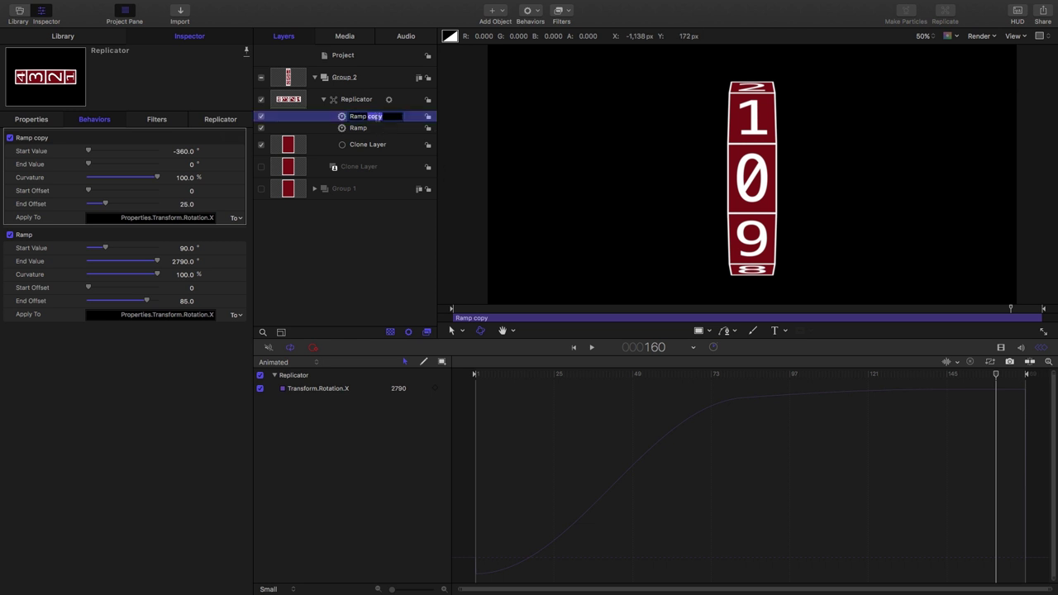
text(Selector)
key(Return)
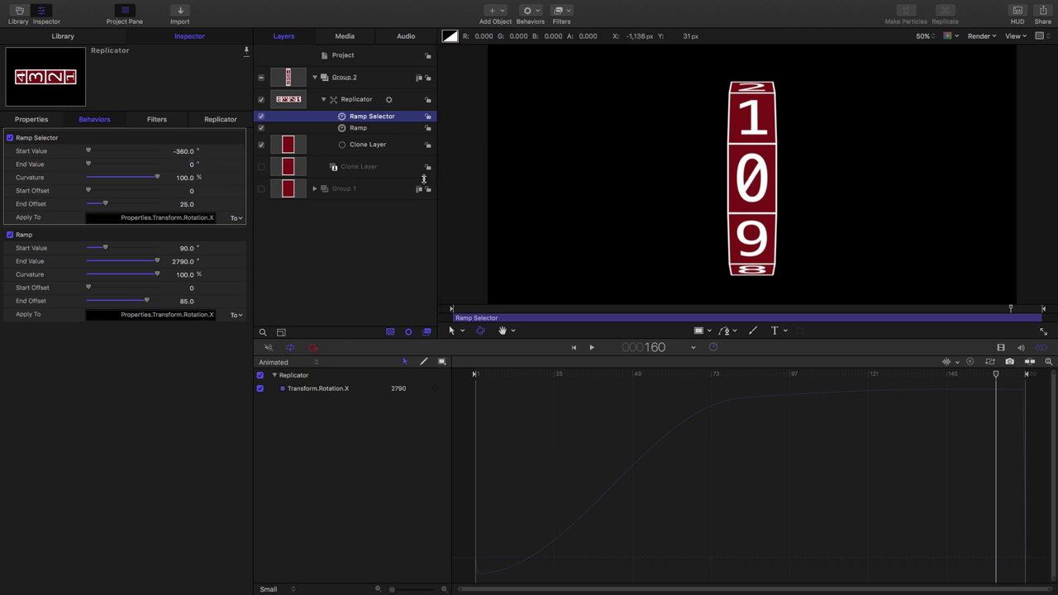
Step: Try Ramp Selector End Values of 36°, 72°, 108° and 144° to step the wheel through successive digits
click(191, 165)
text(36)
key(Return)
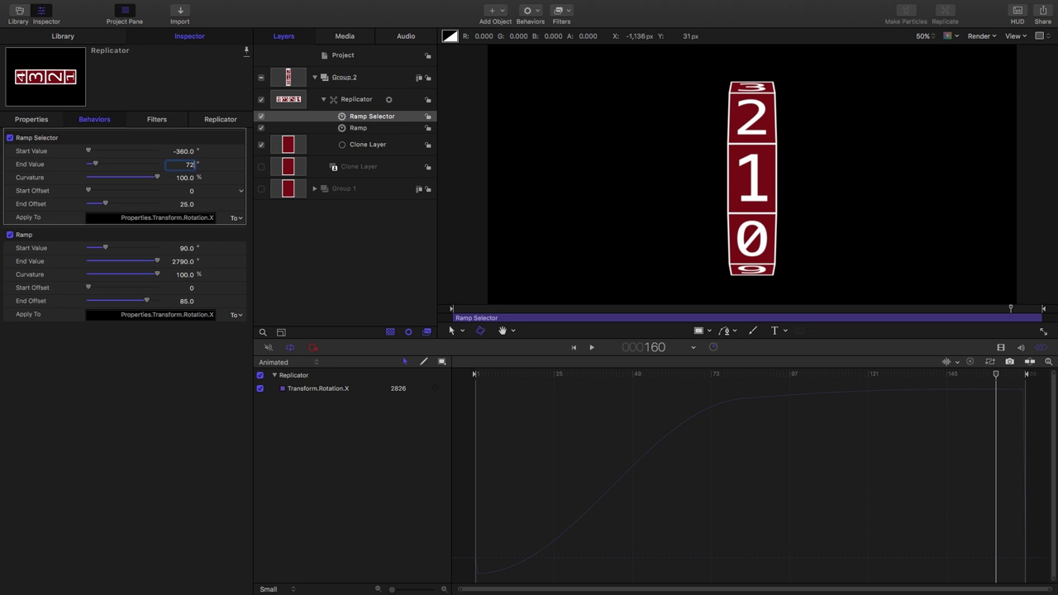
key(Return)
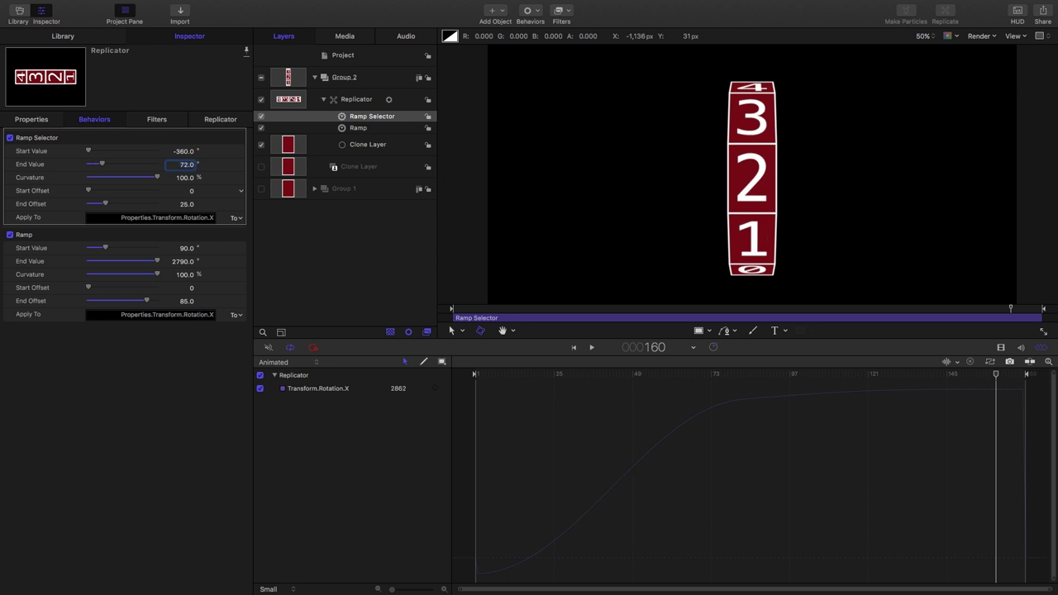
key(Return)
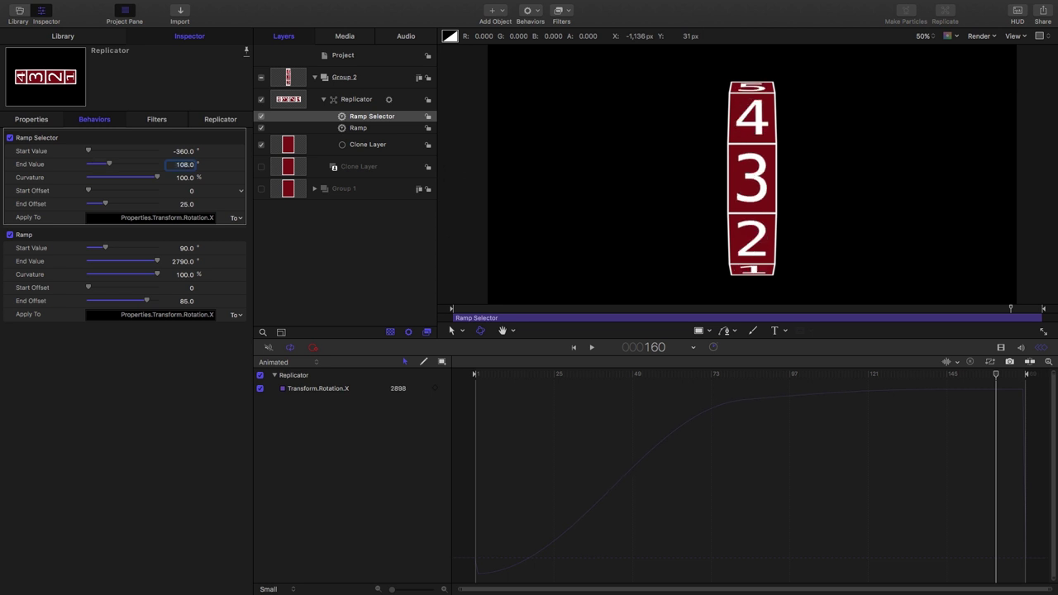
text(144)
key(Return)
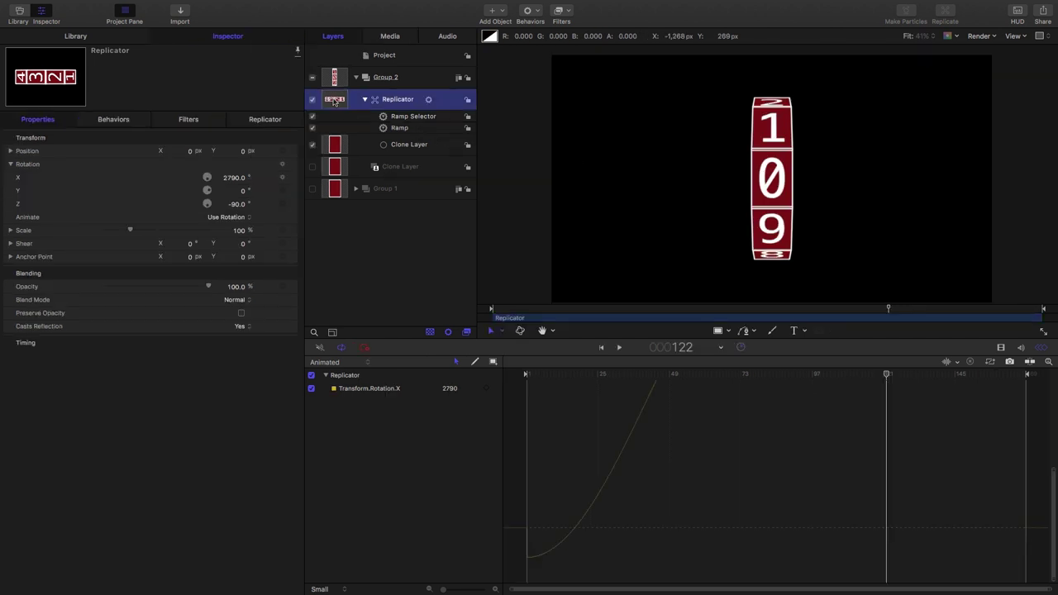
Step: Set the Replicator's X position to -350 px
click(189, 151)
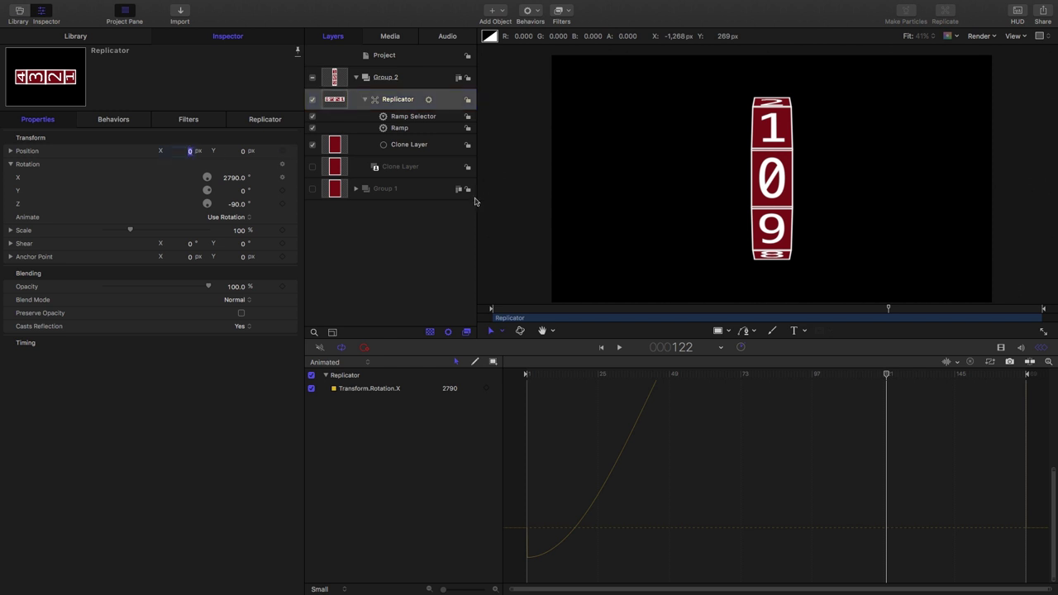
text(-350)
key(Return)
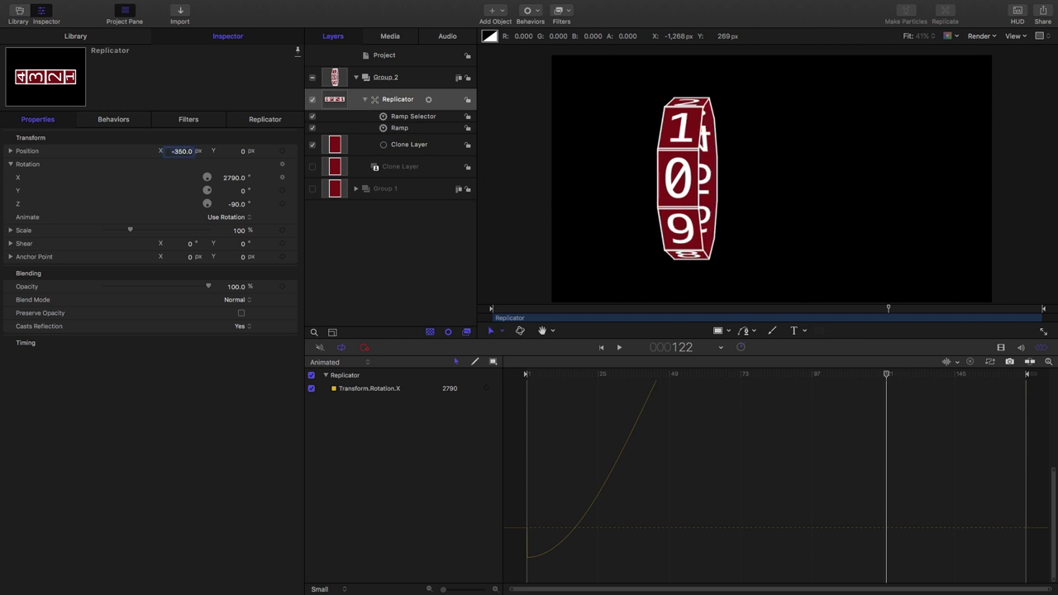
Step: Duplicate the Replicator, including its Ramp behaviors, four times within Group 2
click(332, 101)
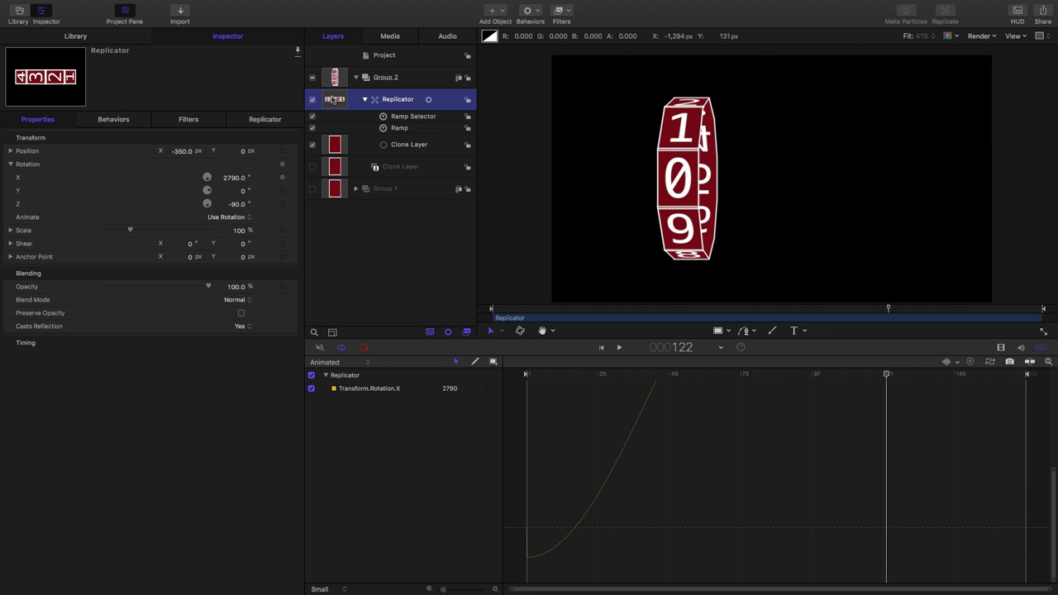
right_click(333, 100)
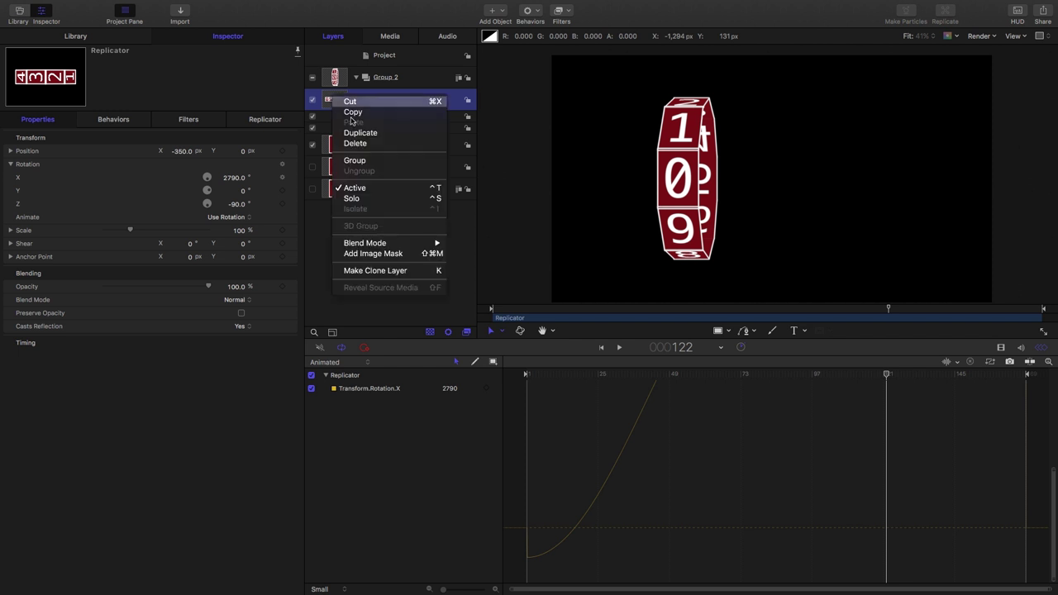
click(326, 101)
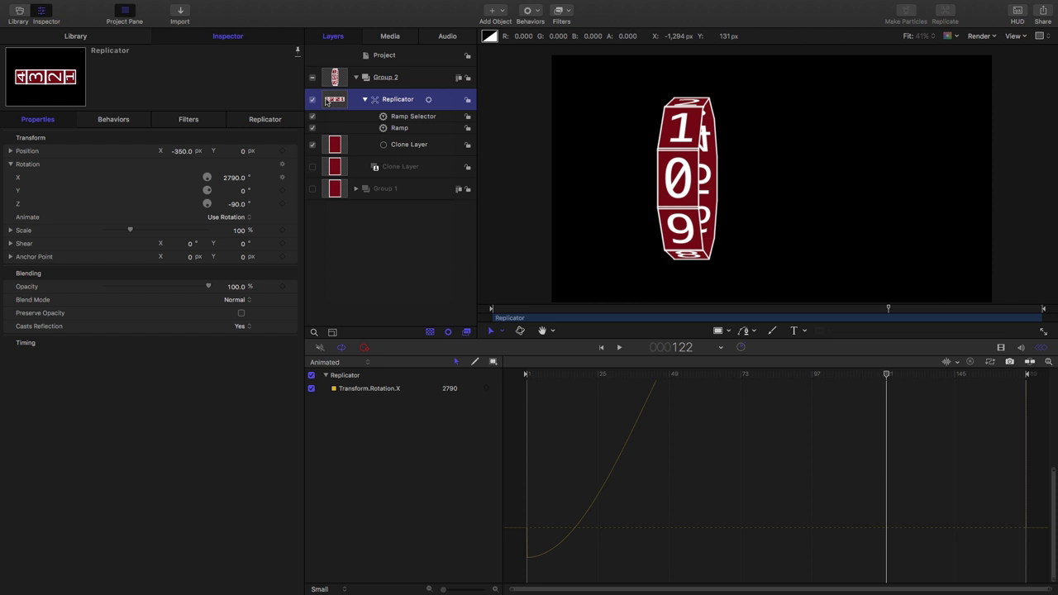
key(super+d)
key(super+d)
key(super+d)
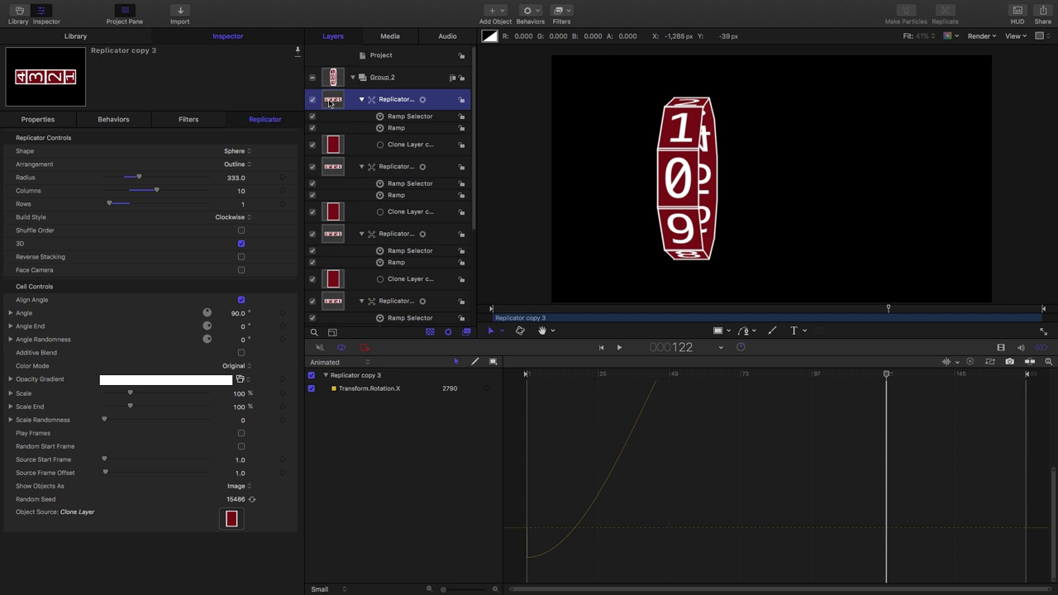
Step: Set the X position of the first duplicate, Replicator copy, to -175 px
scroll(474, 229, down, 3)
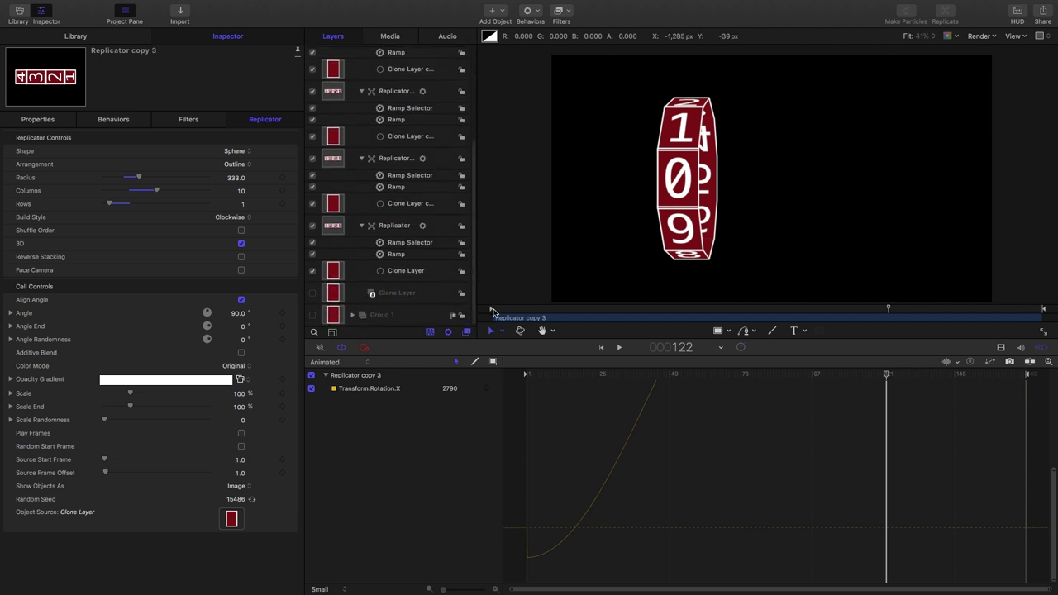
click(336, 160)
click(38, 119)
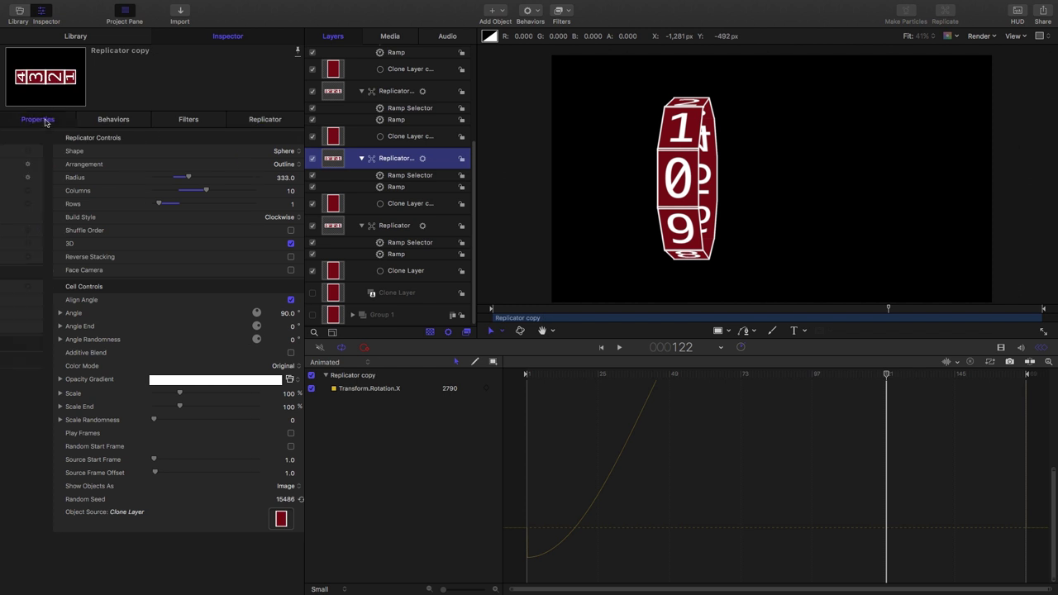
click(180, 151)
text(-1)
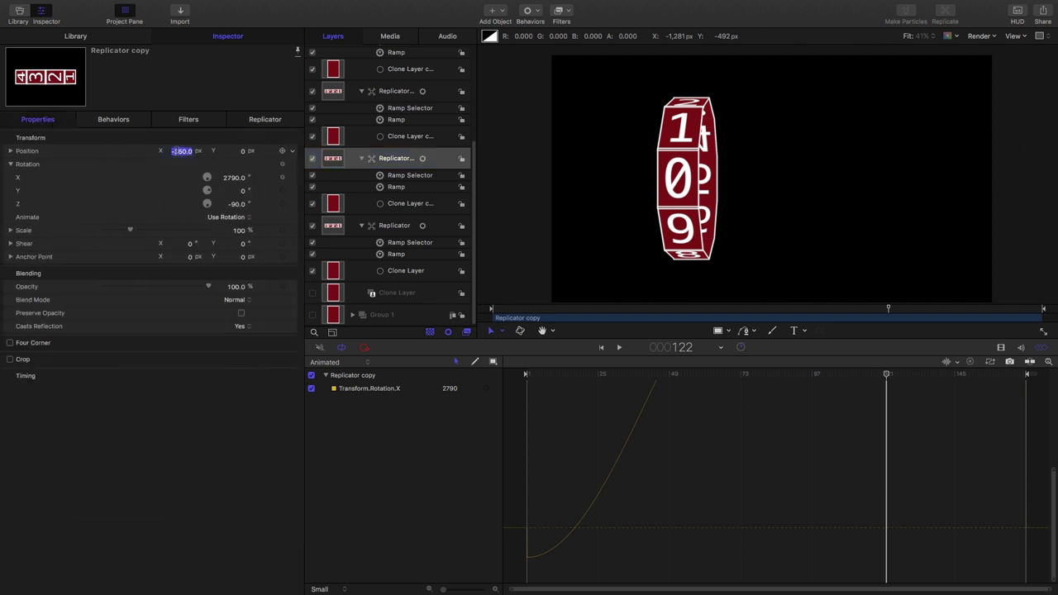
text(75)
key(Return)
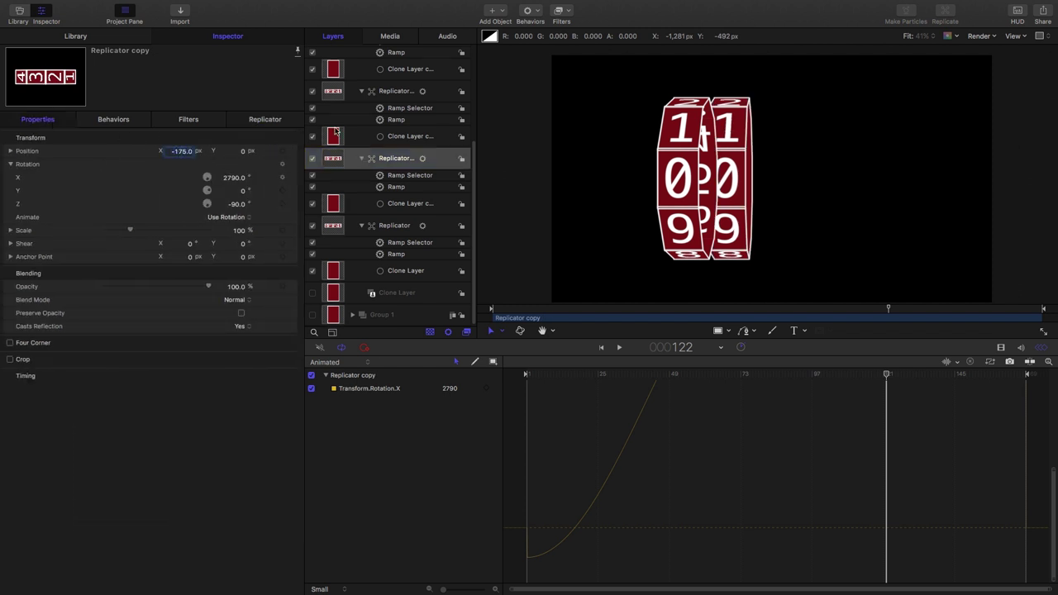
Step: Set the X position of Replicator copy 1 to 0 px
click(335, 91)
click(181, 152)
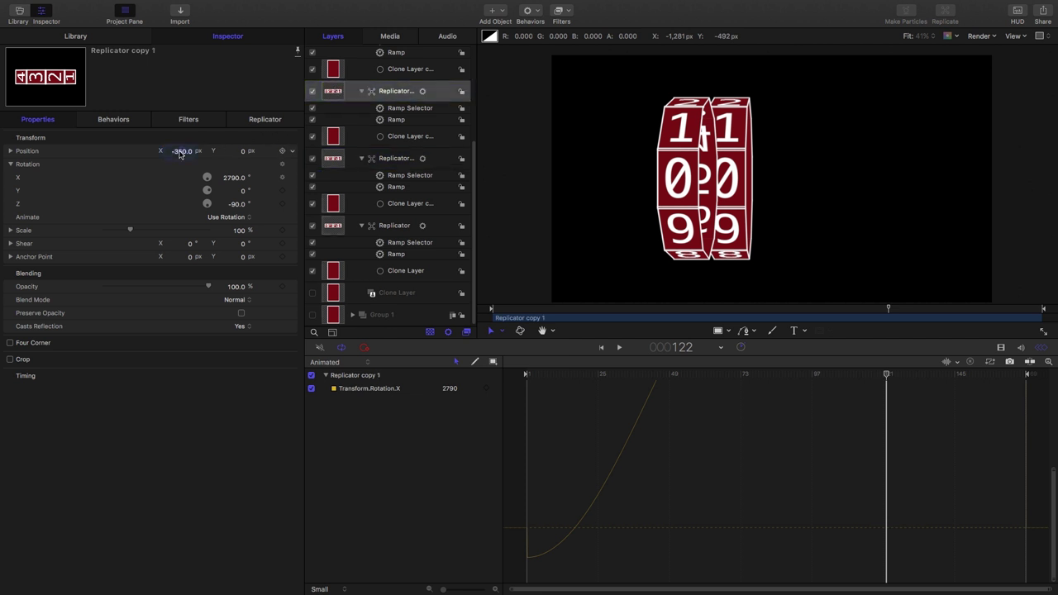
text(0)
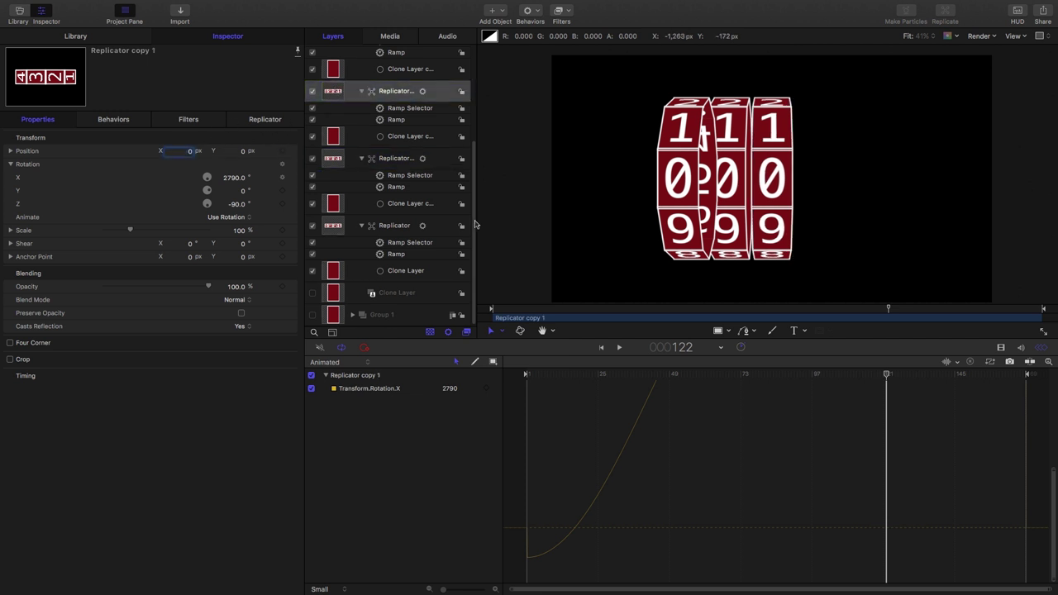
key(Return)
Step: Set the X position of Replicator copy 2 to 175 px
key(super+d)
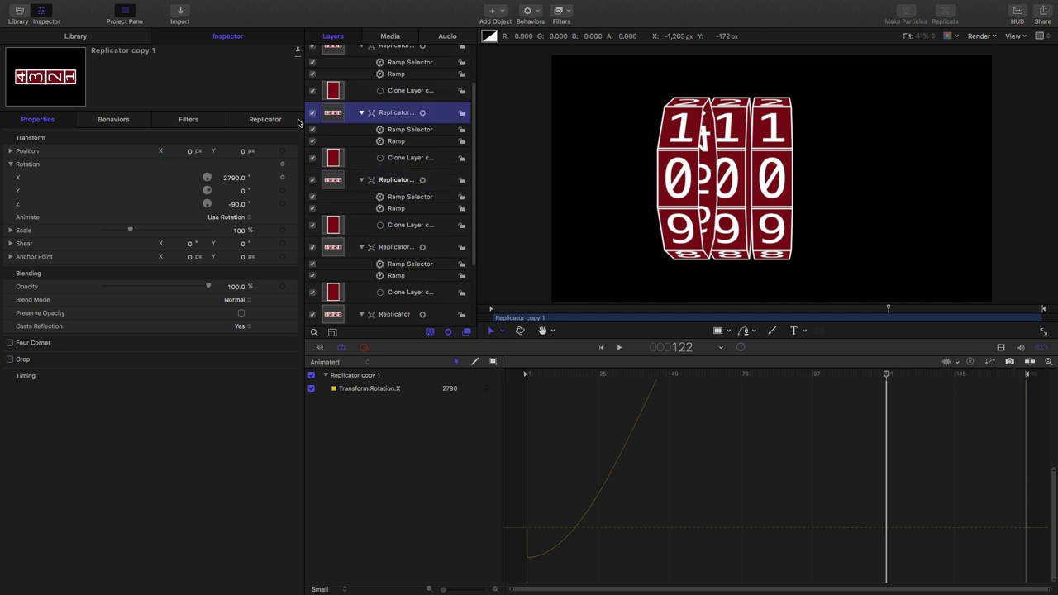
click(181, 151)
text(175.0)
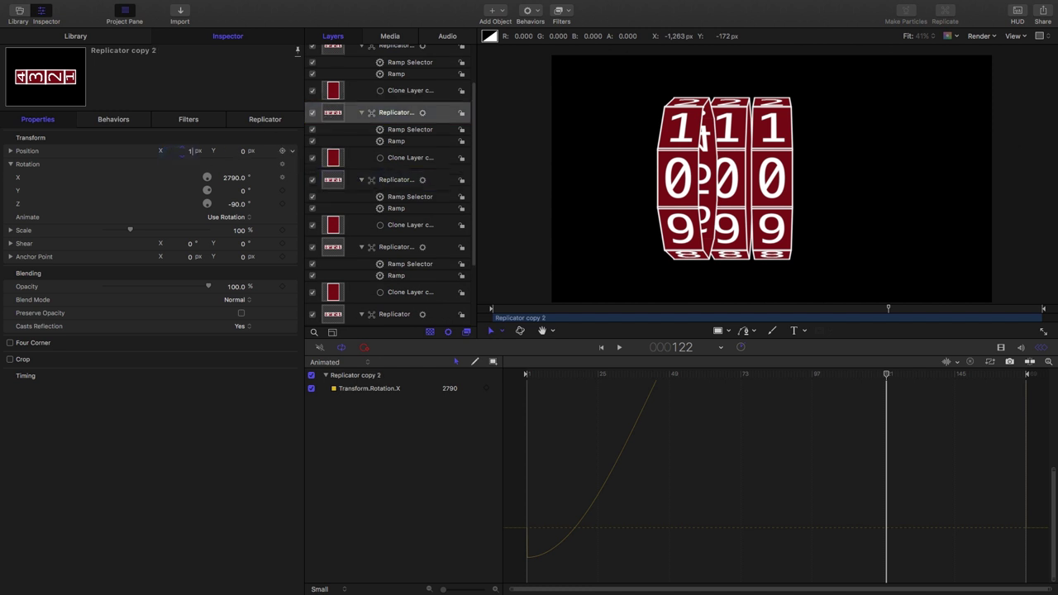
key(Return)
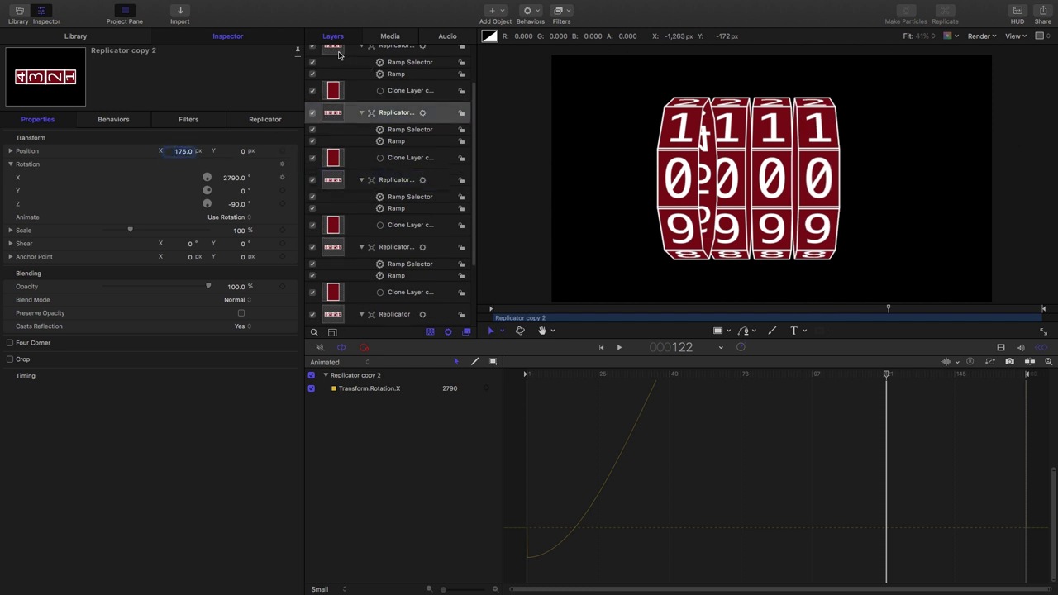
Step: Set the X position of Replicator copy 3 to 350 px
click(334, 49)
key(super+d)
click(181, 151)
text(350)
key(Return)
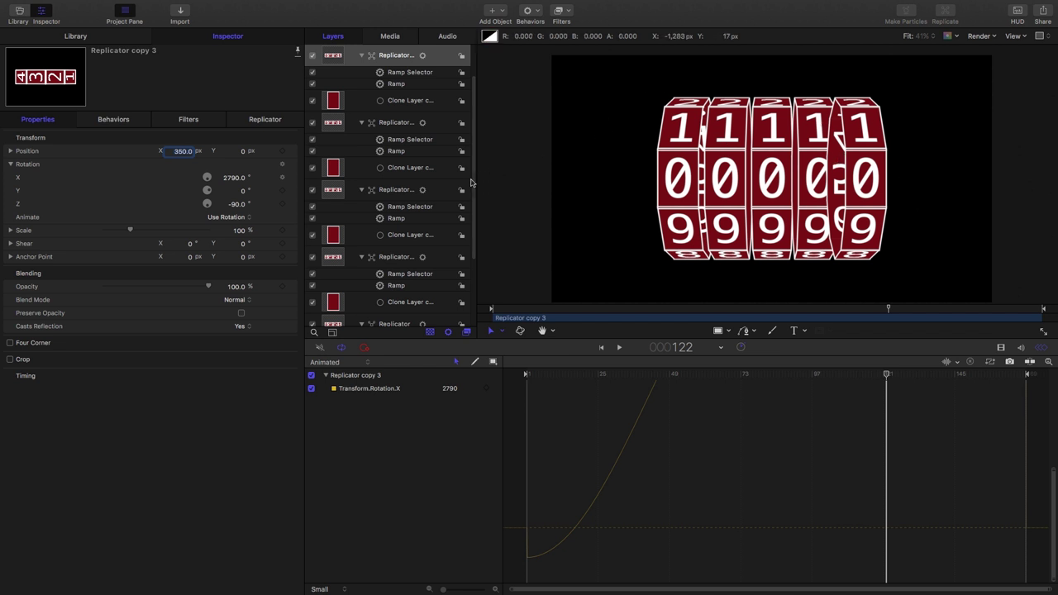
Step: Convert Group 2, which holds the five number wheels, into a 3D group
scroll(413, 132, up, 3)
click(335, 77)
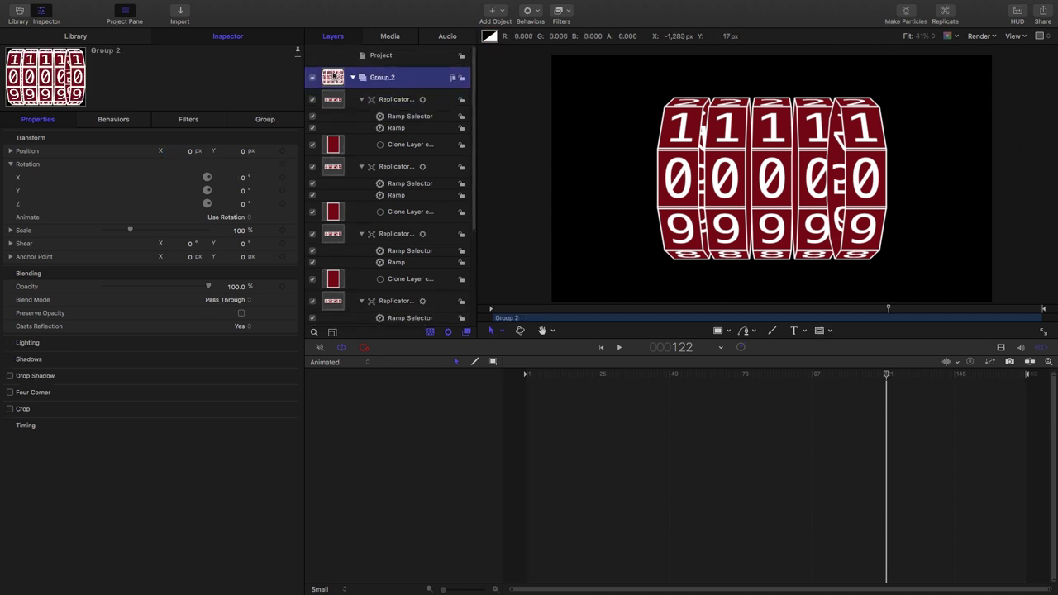
right_click(333, 75)
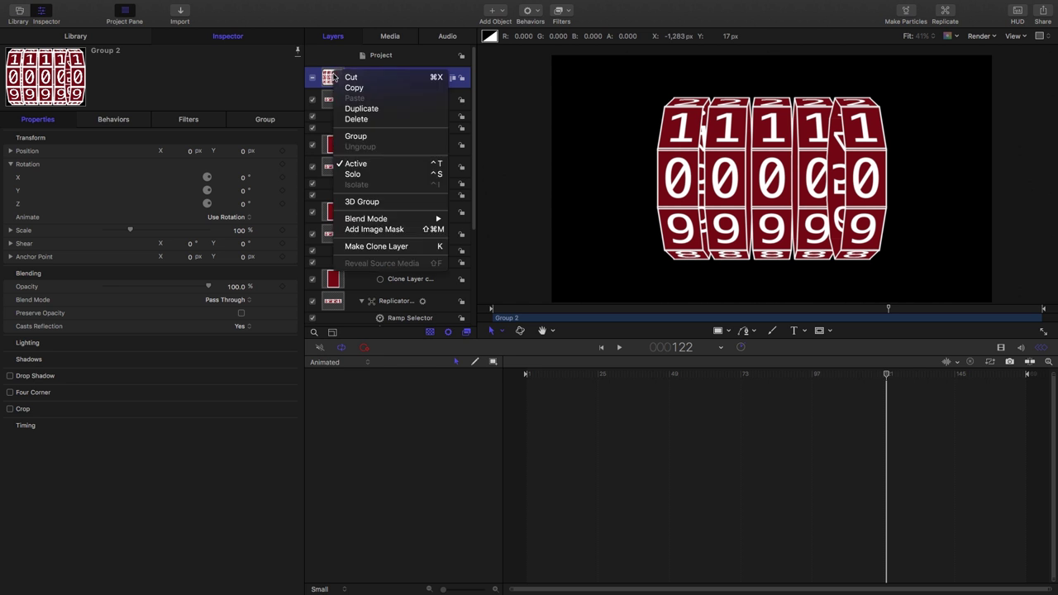
click(370, 201)
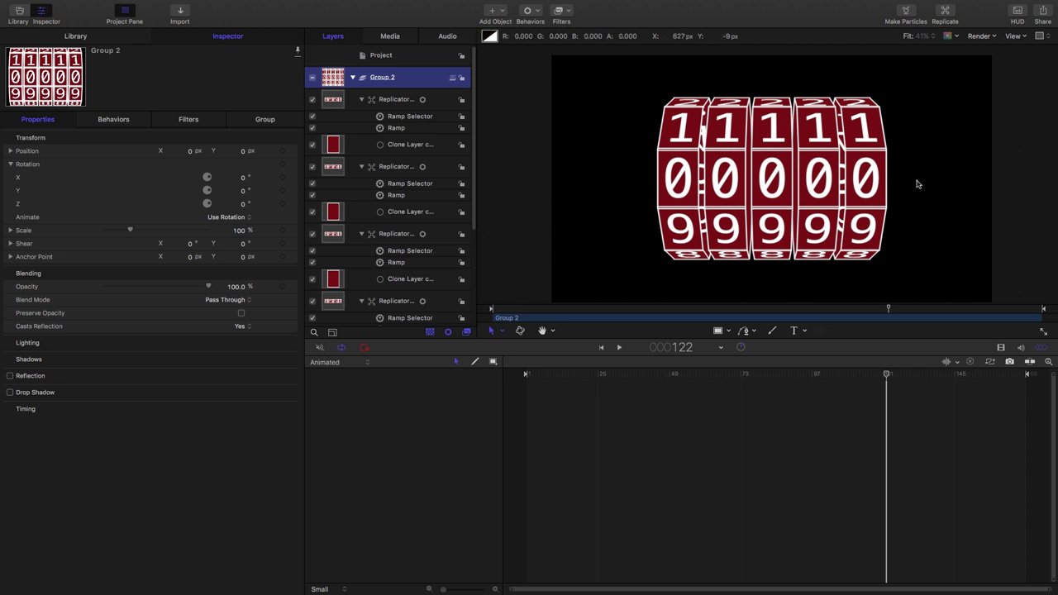
Step: Add a Color Solid generator from the library in its own group above Group 2
click(395, 56)
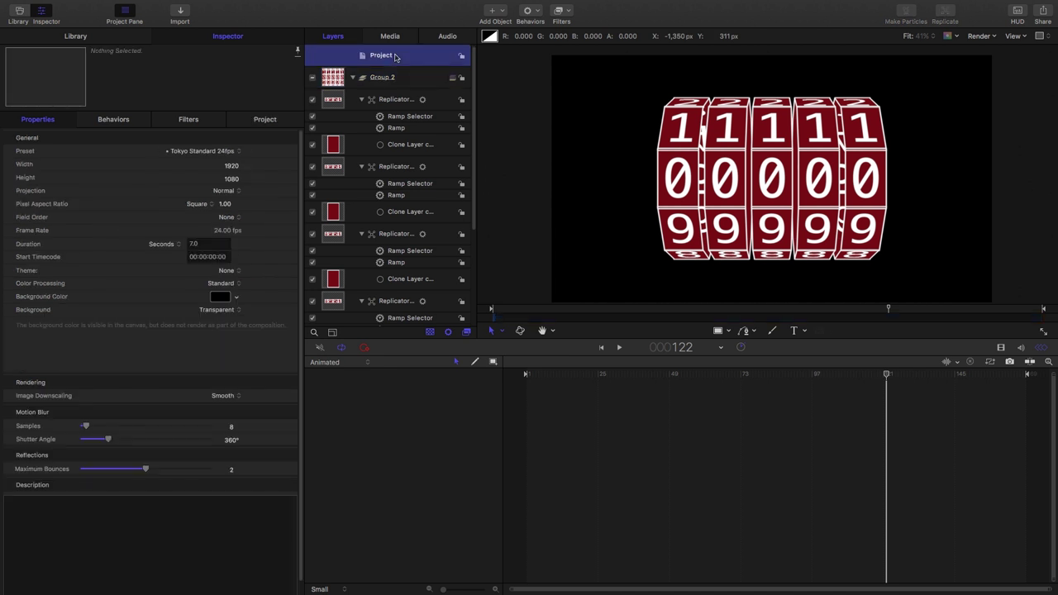
click(83, 36)
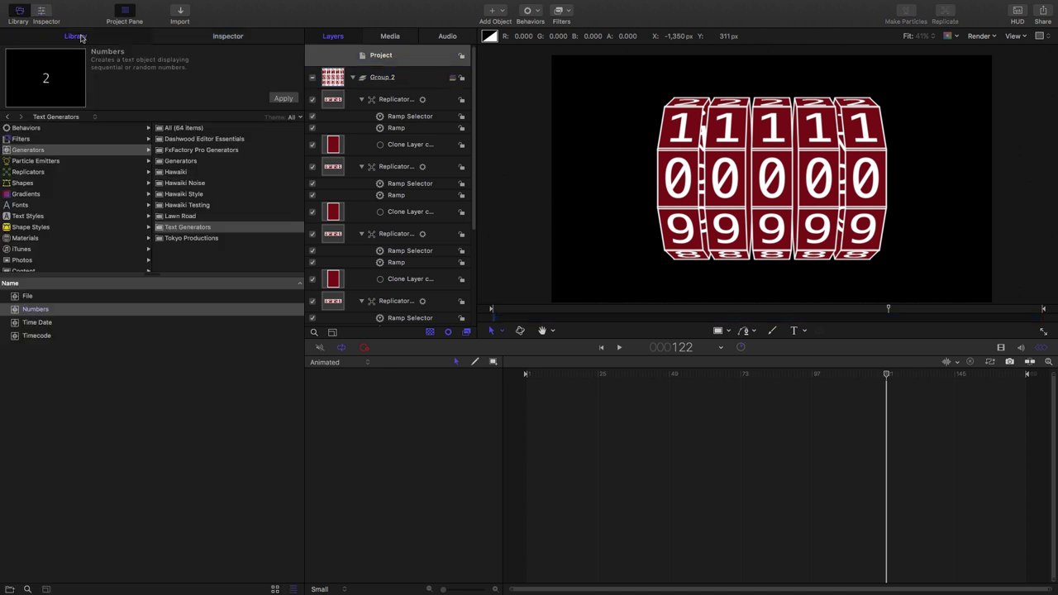
click(190, 162)
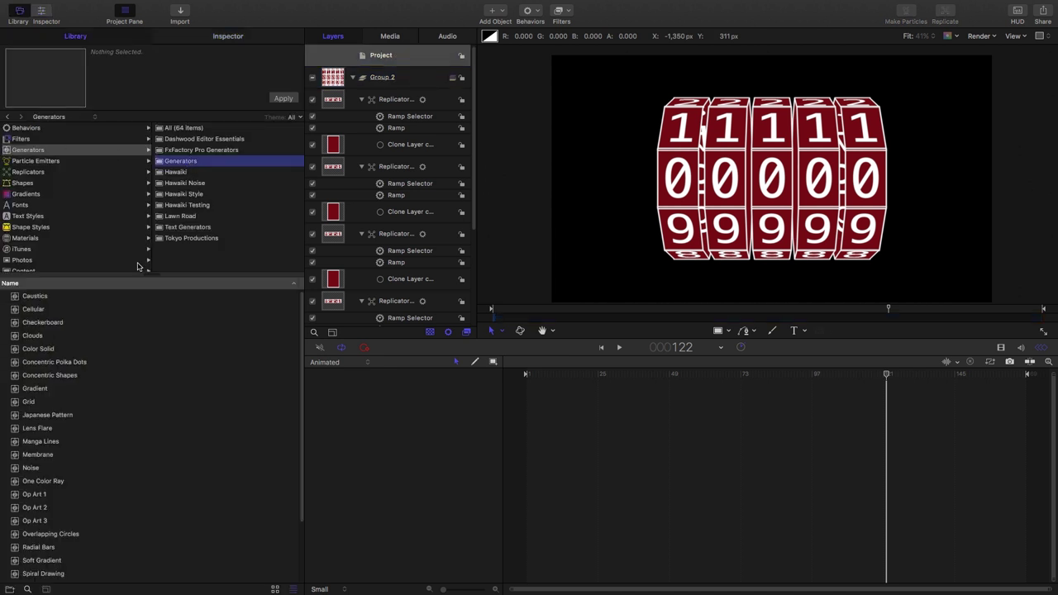
drag(14, 350, 338, 71)
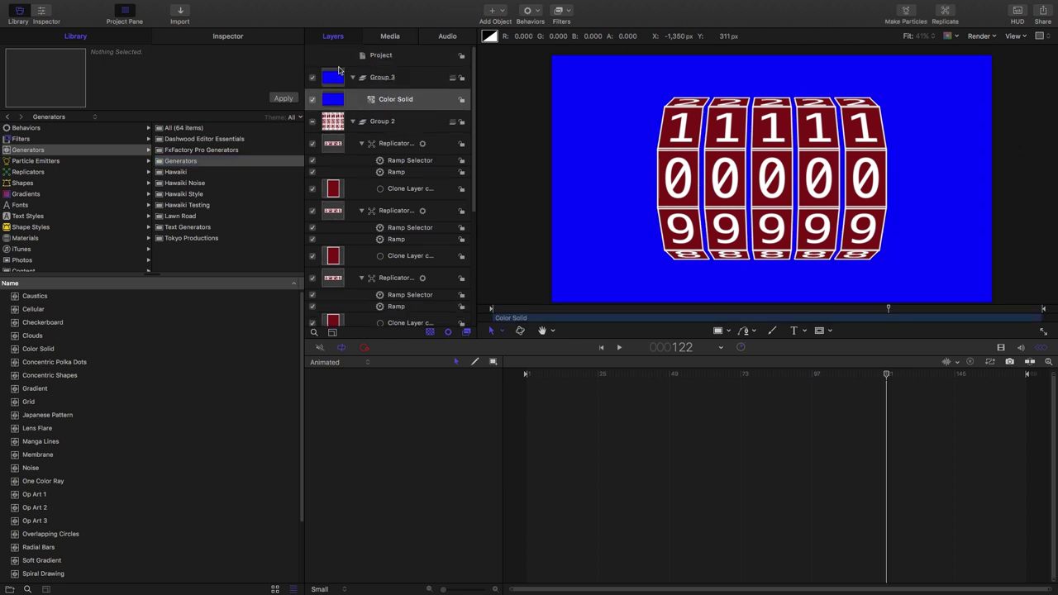
Step: Switch Group 3 from a 3D to a 2D group and select its Color Solid layer
click(333, 77)
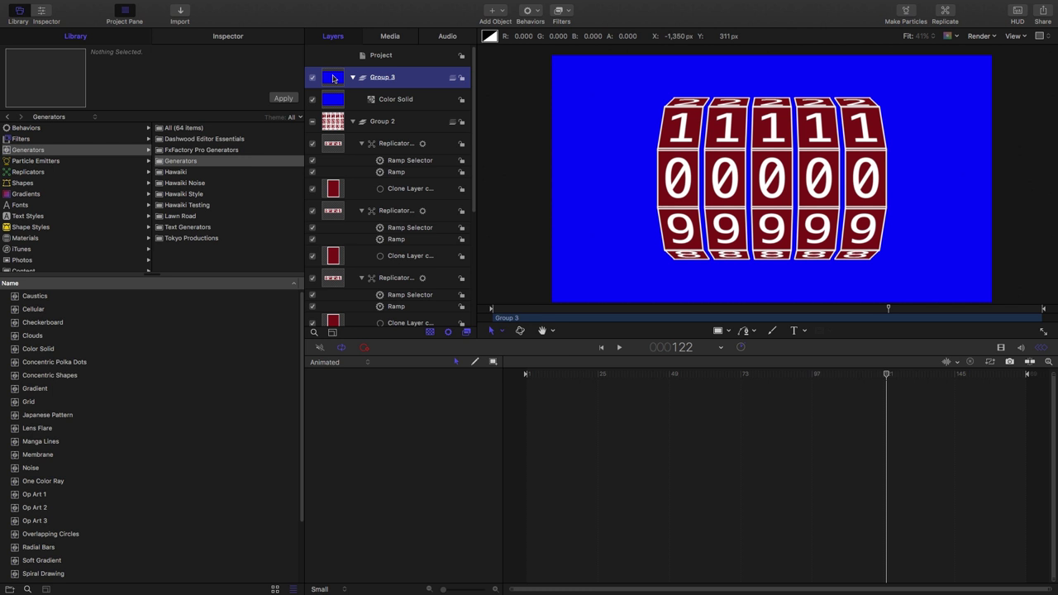
right_click(333, 77)
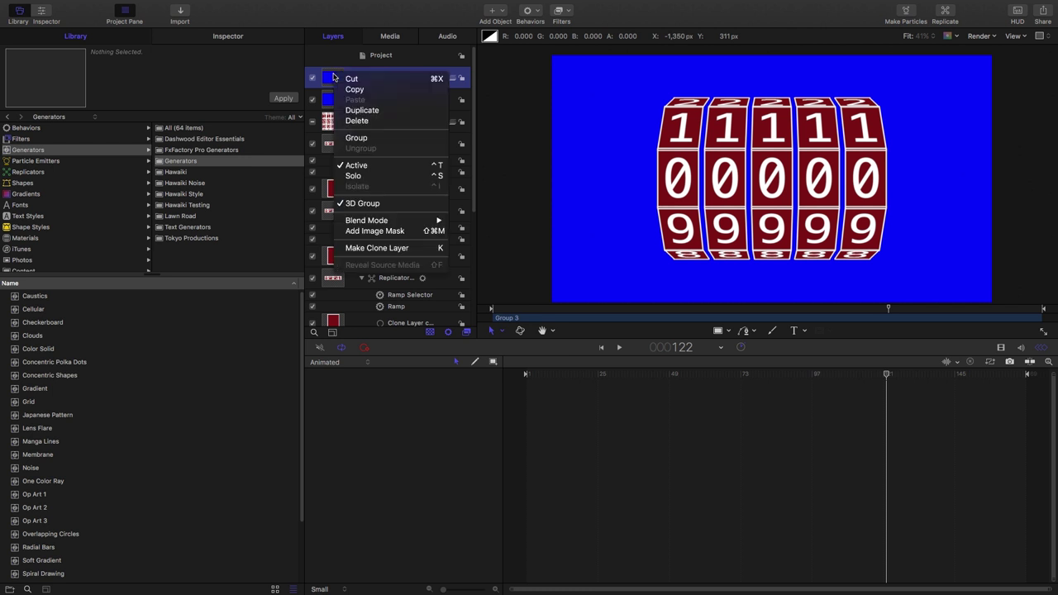
click(366, 203)
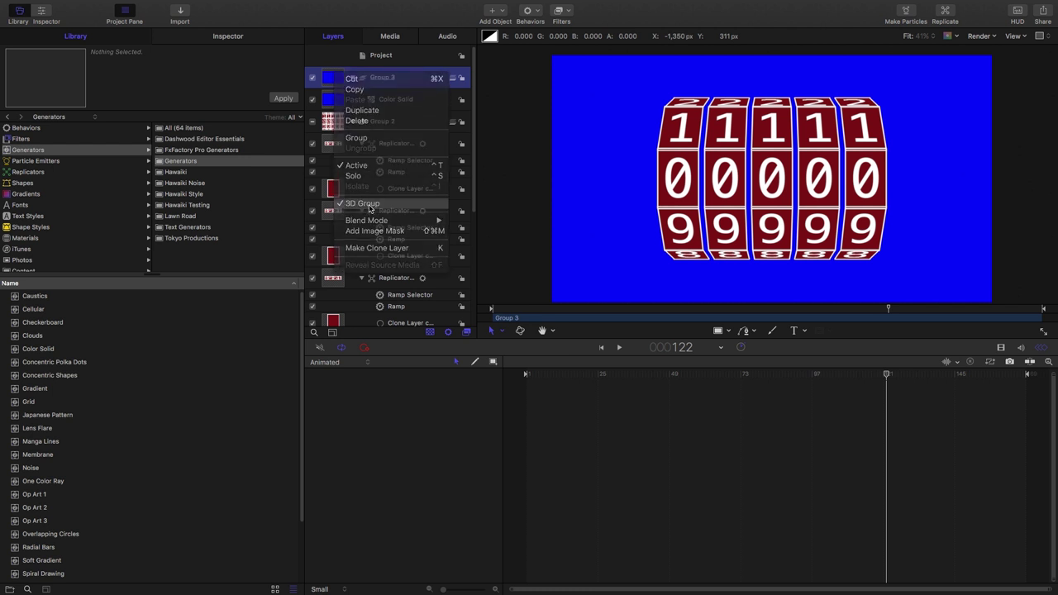
click(332, 100)
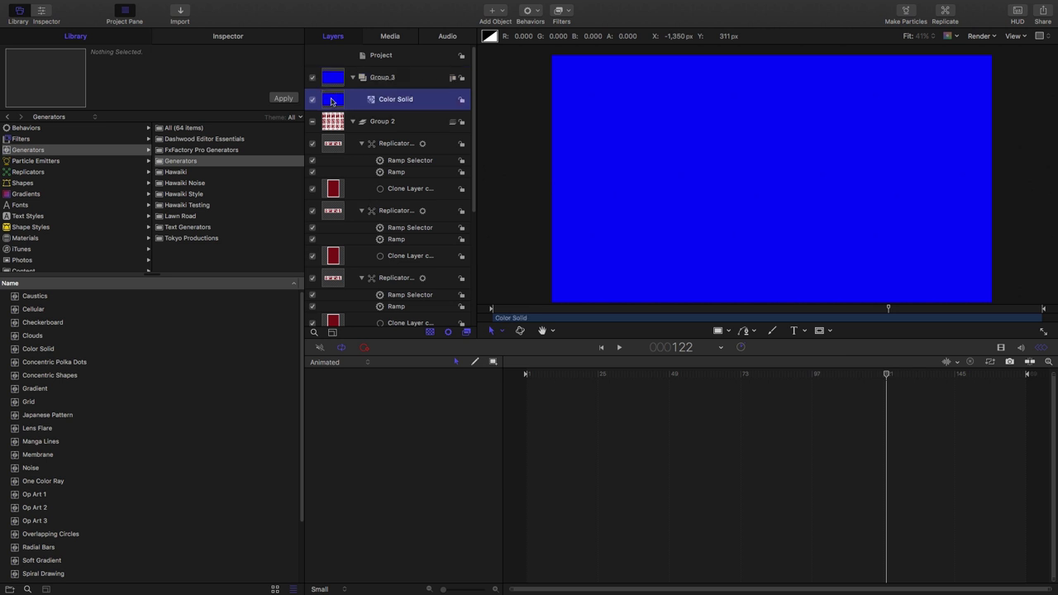
Step: Draw a rectangle mask about 198 by 295 px near the centre of the Color Solid and set its blend mode to Subtract
click(828, 331)
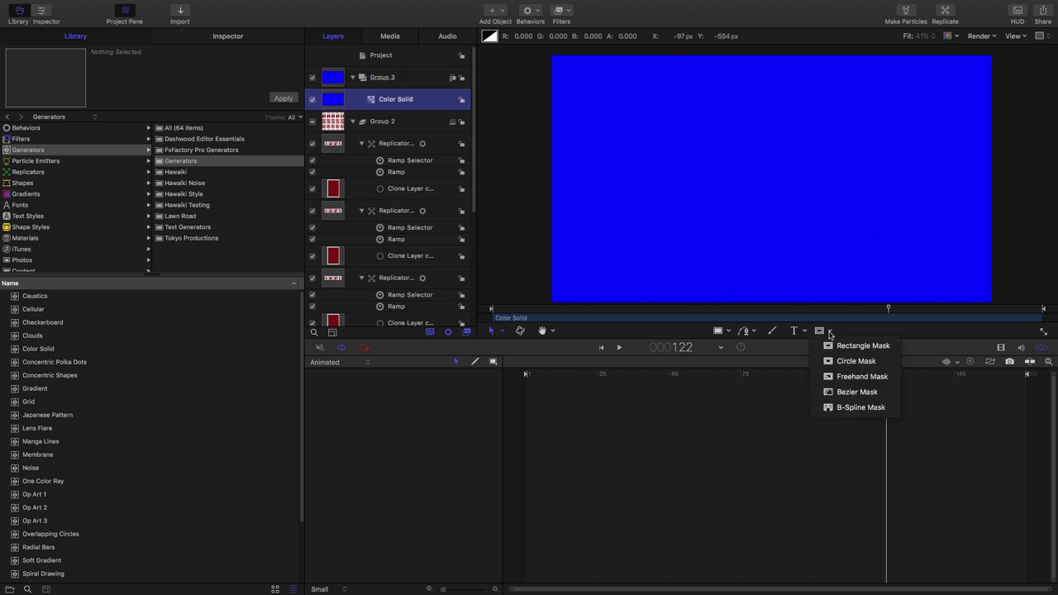
drag(737, 149, 780, 221)
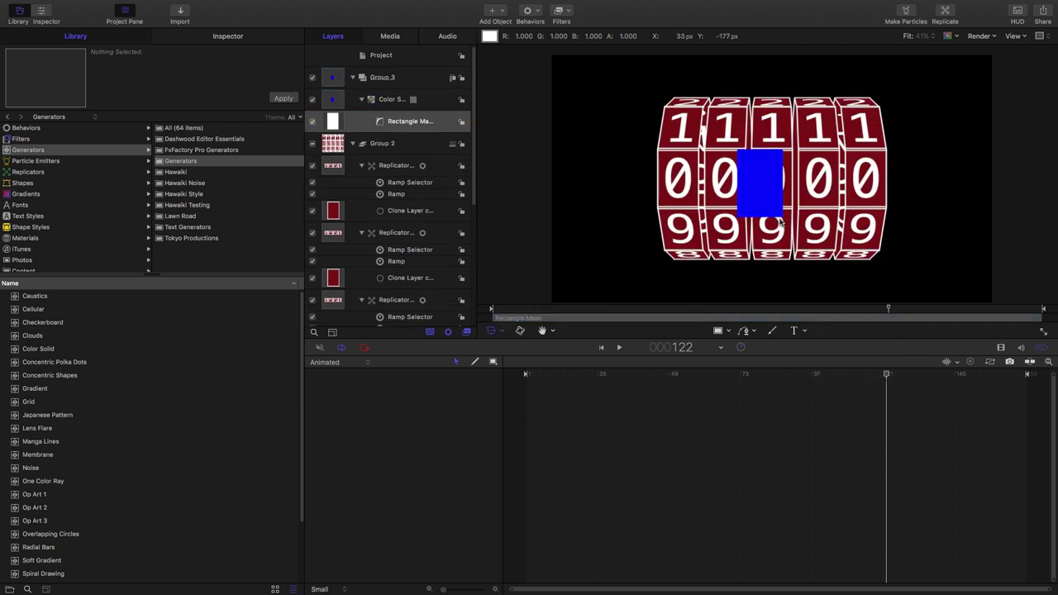
click(232, 36)
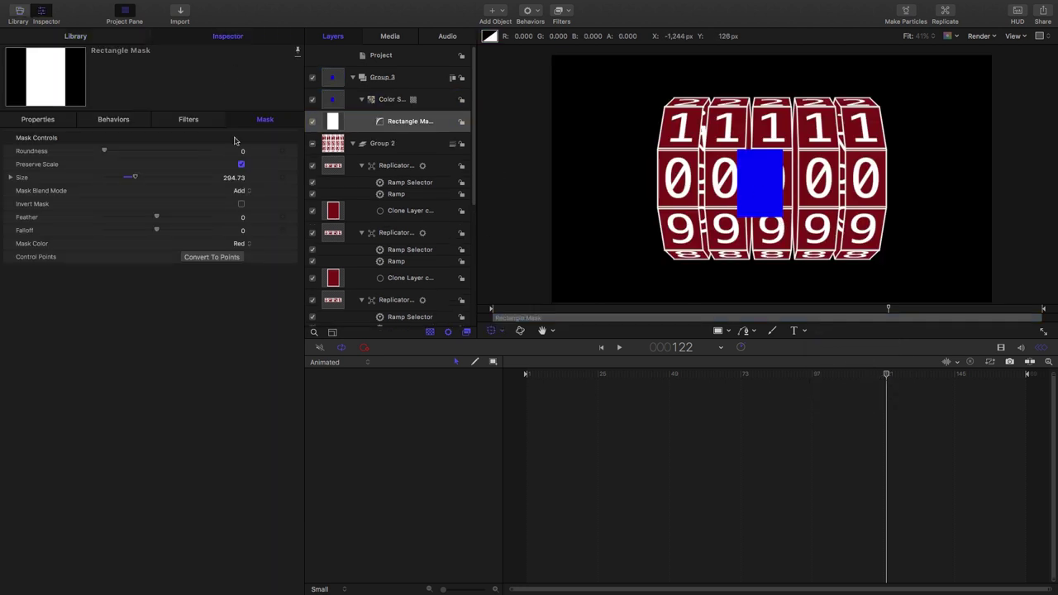
click(242, 191)
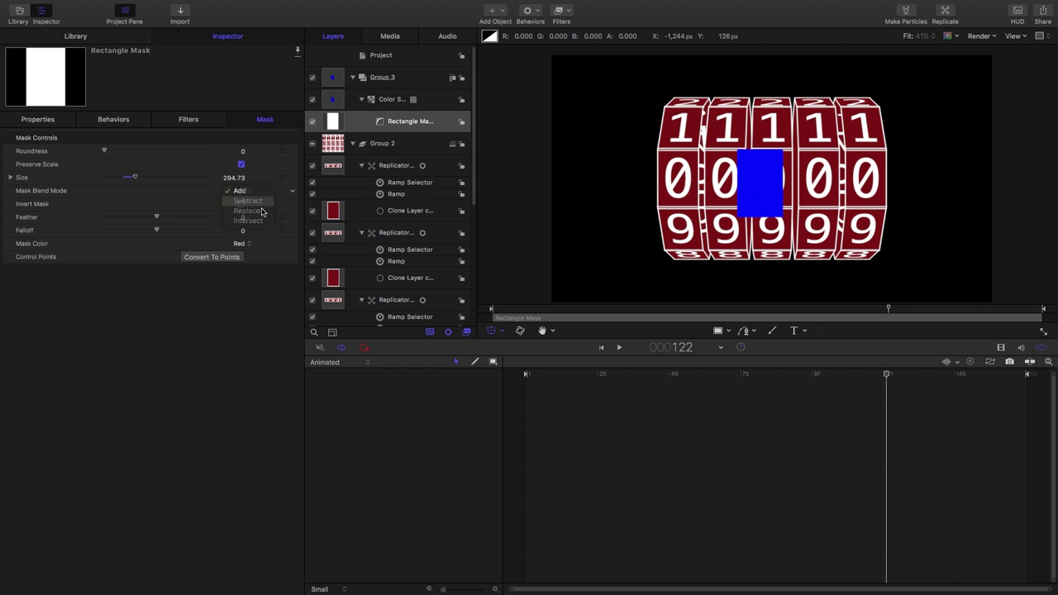
click(246, 201)
drag(305, 215, 253, 214)
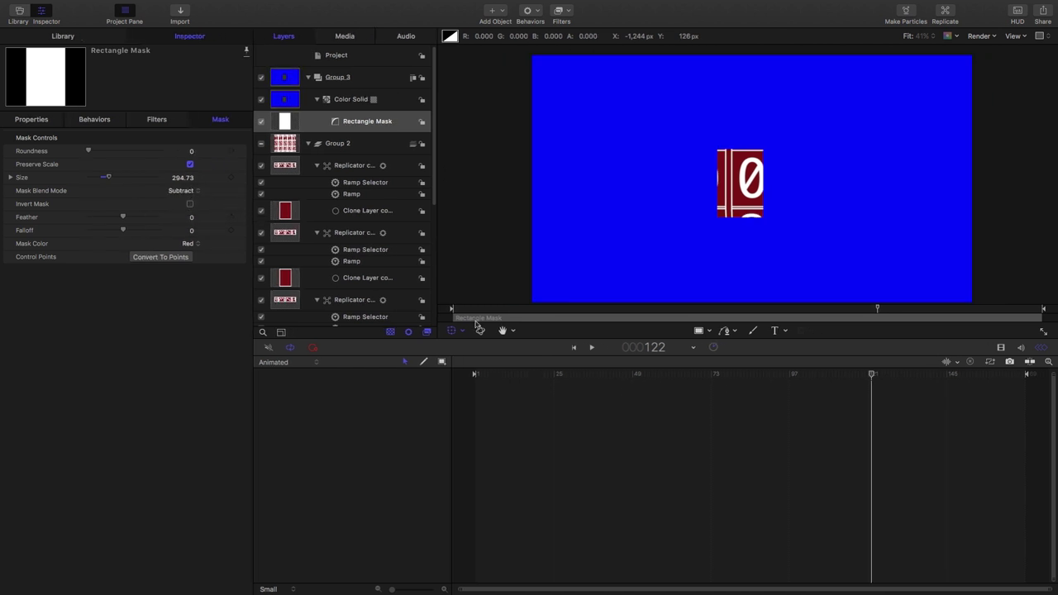
key(F6)
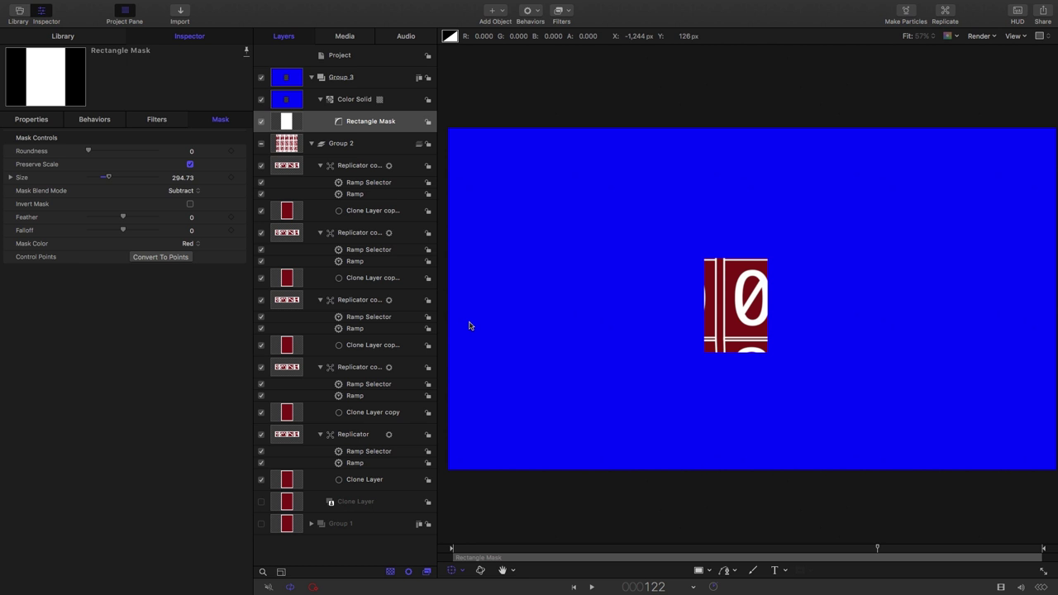
Step: Set the rectangle mask's width to 150 and its height to 210
click(10, 177)
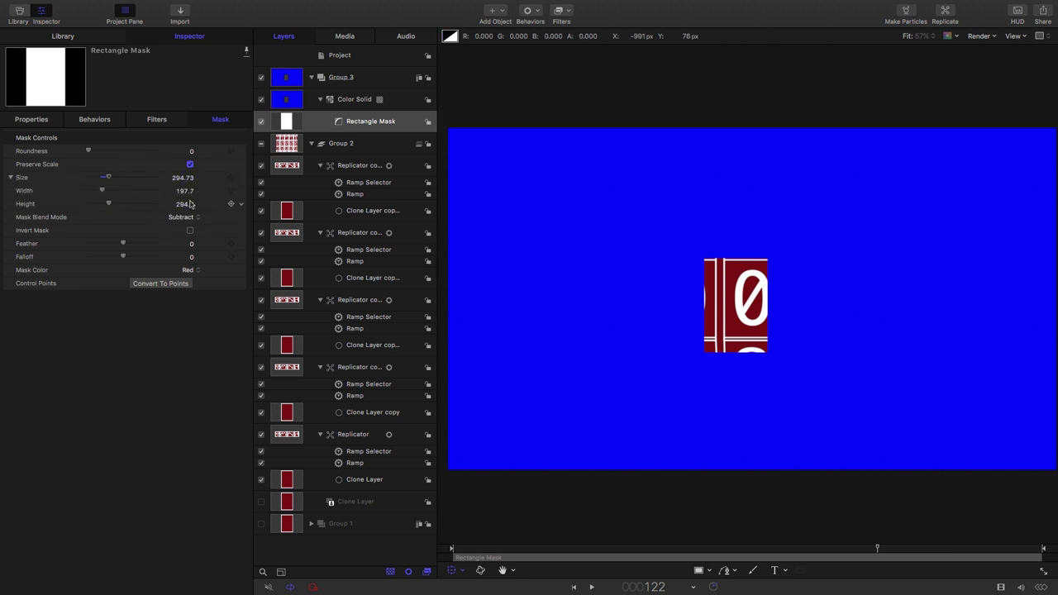
click(183, 191)
text(150)
key(Return)
key(Tab)
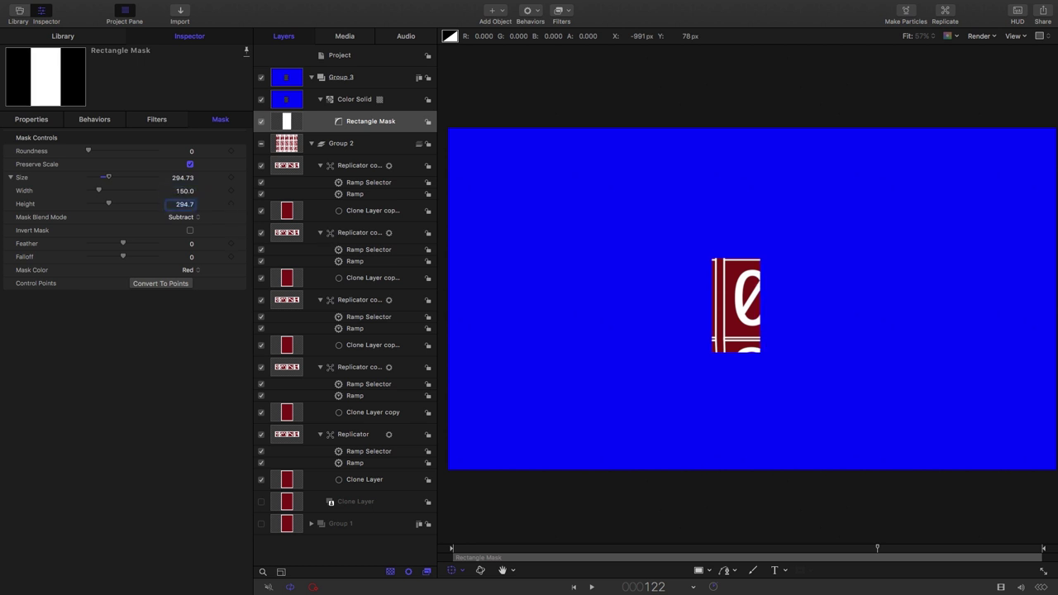
text(210)
key(Return)
Step: Reset the rectangle mask's transform parameters so that it sits at the centre of the canvas
click(37, 120)
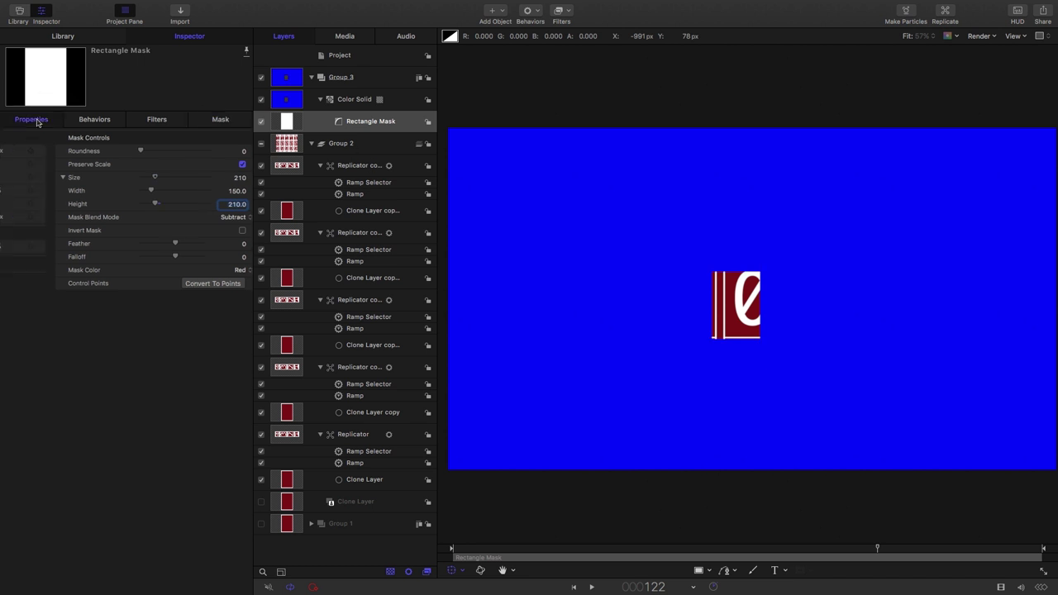
right_click(137, 138)
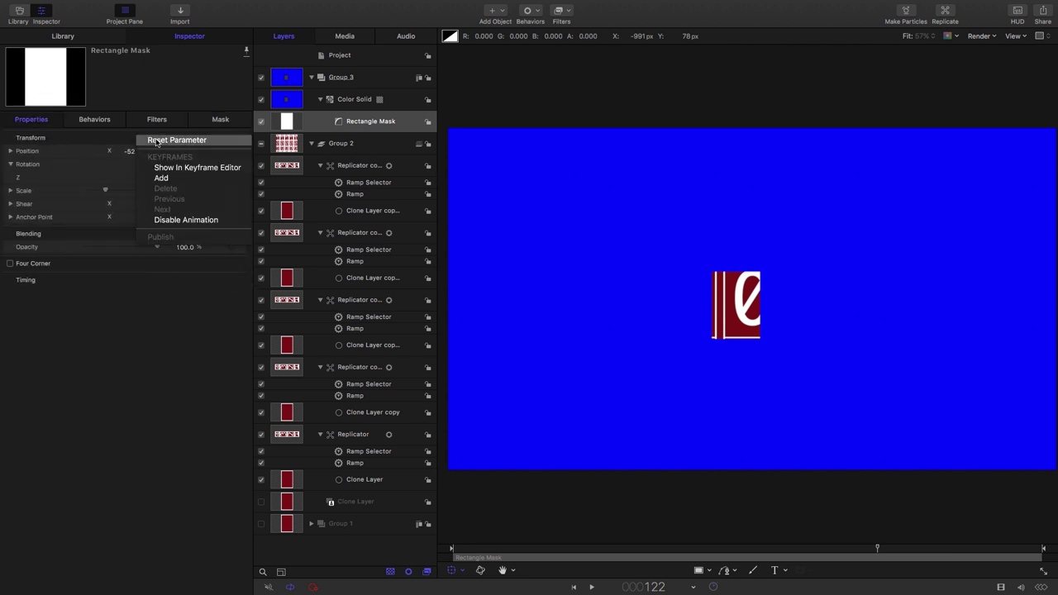
click(156, 141)
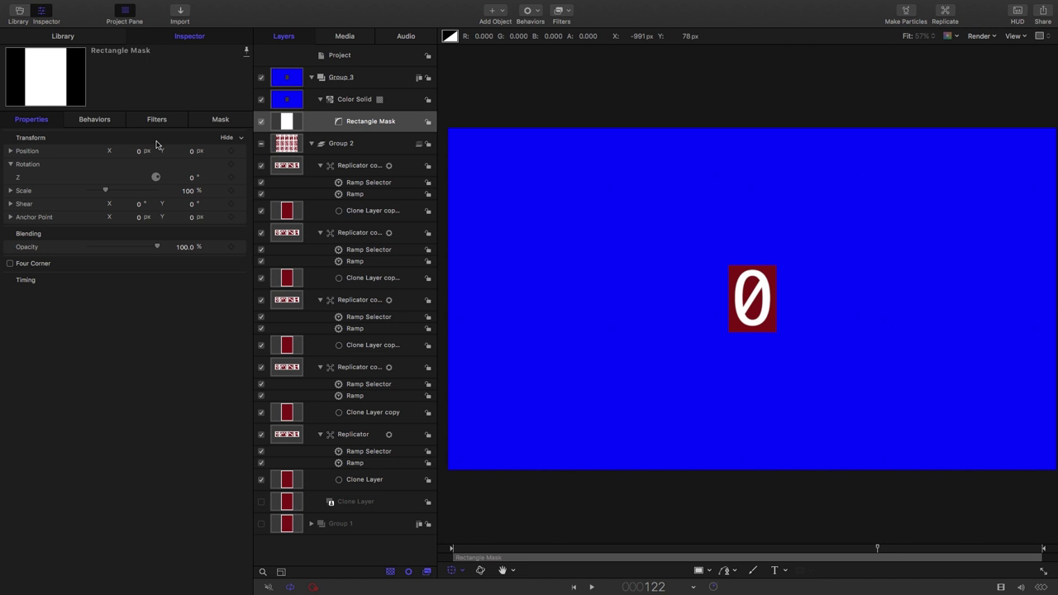
Step: Enlarge the rectangle mask to a width of 185 and a height of 245
click(220, 119)
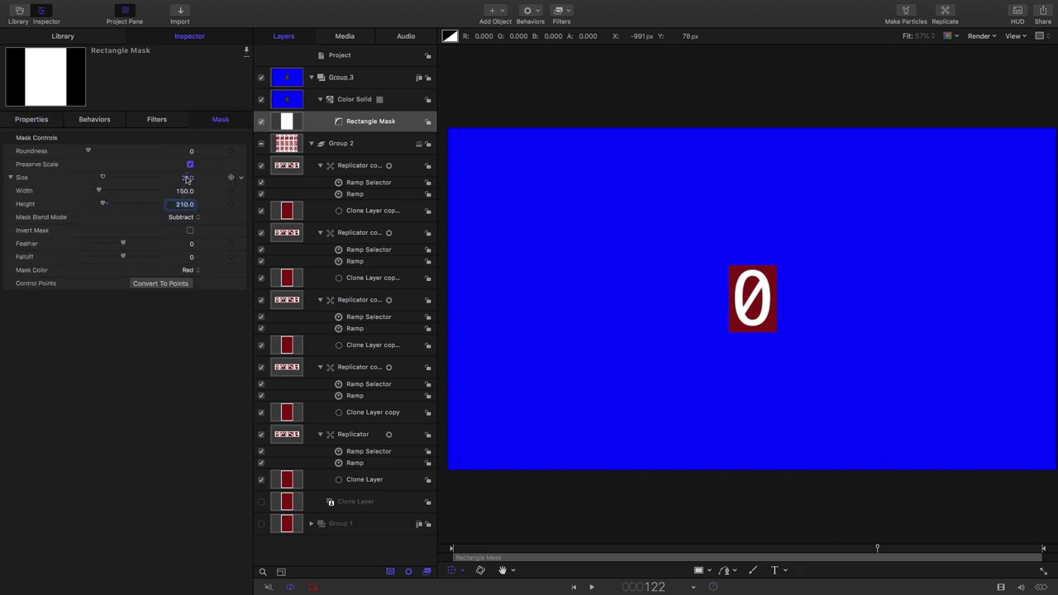
mouse_move(184, 190)
mouse_down()
mouse_move(203, 190)
mouse_move(193, 210)
mouse_move(184, 203)
mouse_up()
click(183, 190)
text(185)
key(Tab)
text(245)
key(Return)
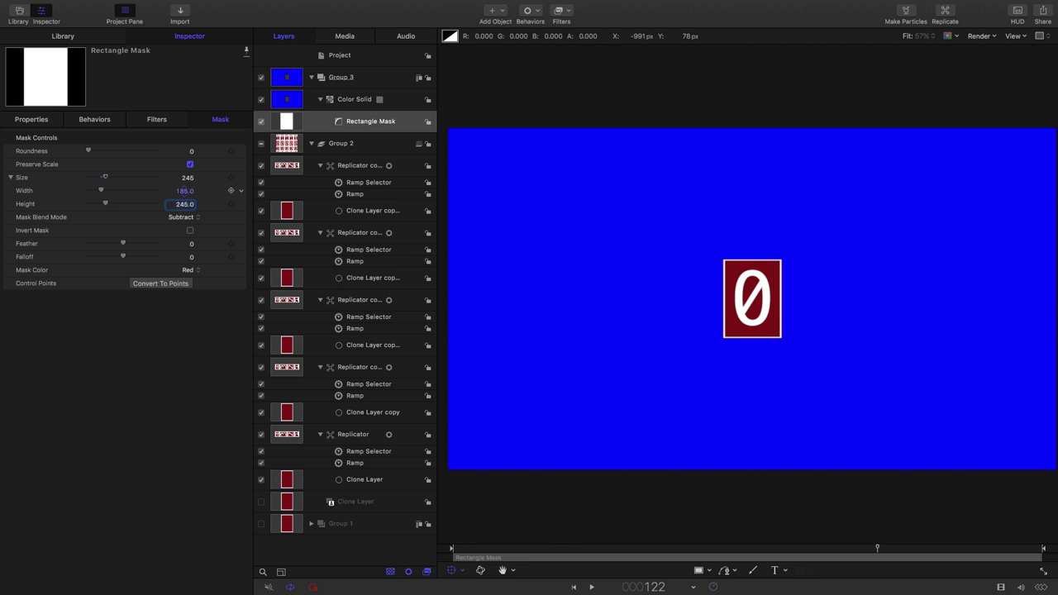
Step: Set the rectangle mask's X position to -350 px
click(30, 119)
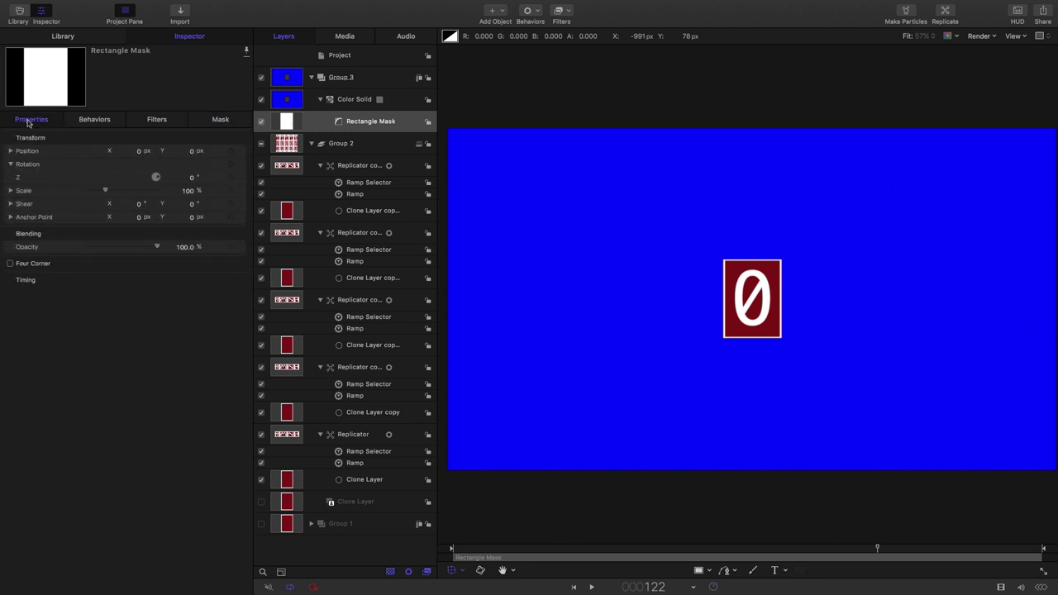
click(138, 151)
key(Return)
Step: Duplicate the rectangle mask four times to get five masks on the Color Solid
click(287, 122)
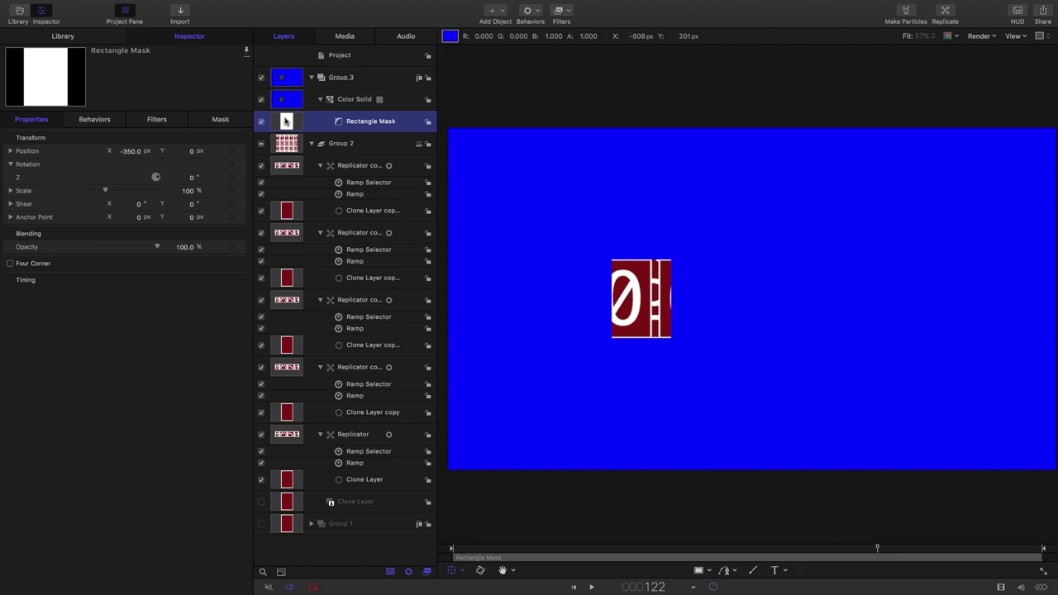
key(super+d)
key(super+d)
key(super+d)
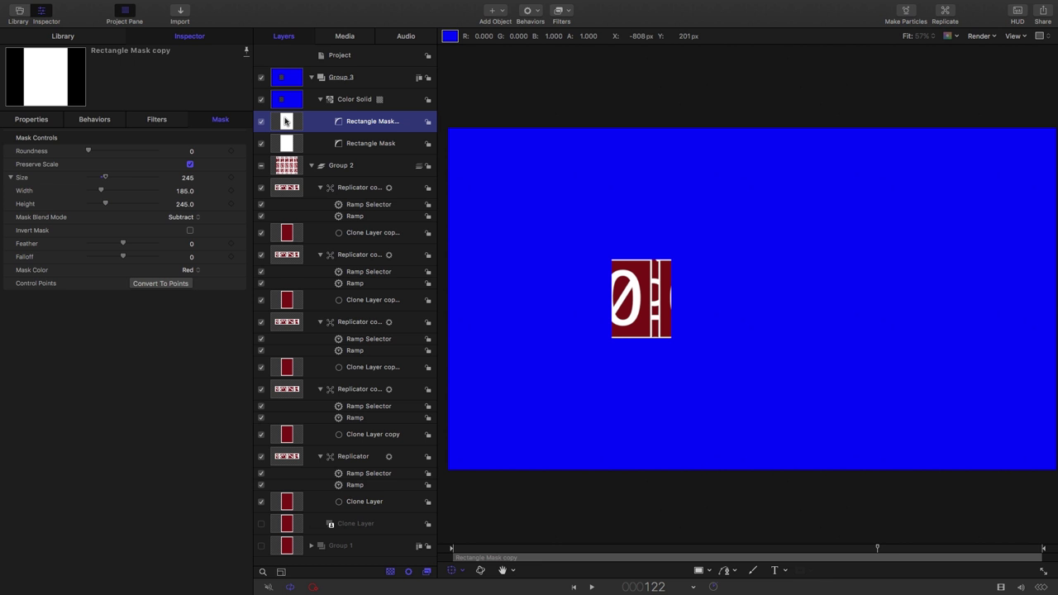
key(super+d)
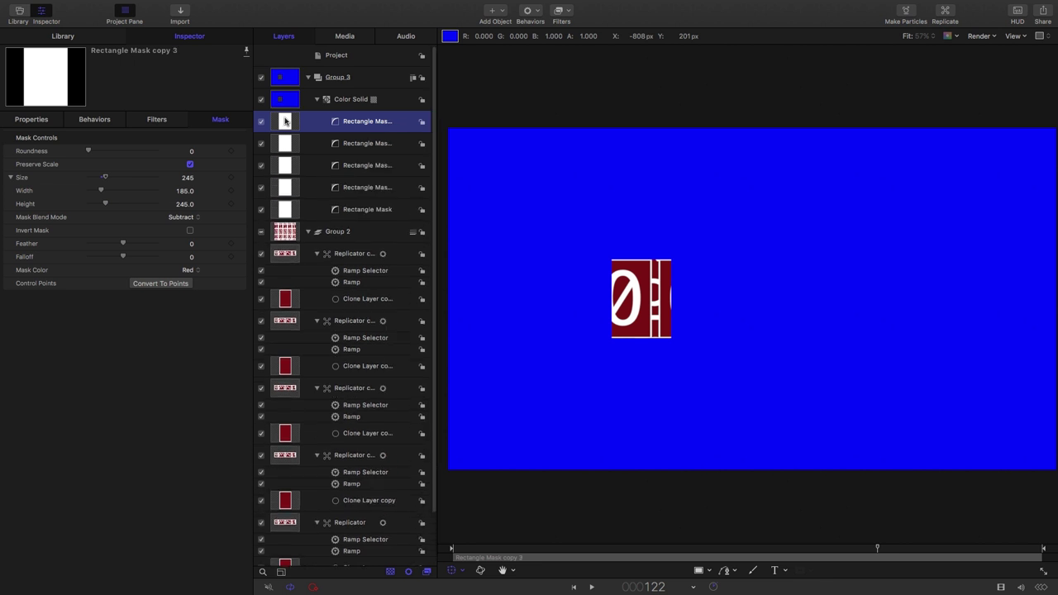
Step: Set the X position of the topmost rectangle mask copy to 350 px
click(33, 120)
click(131, 152)
key(BackSpace)
text(350)
key(Return)
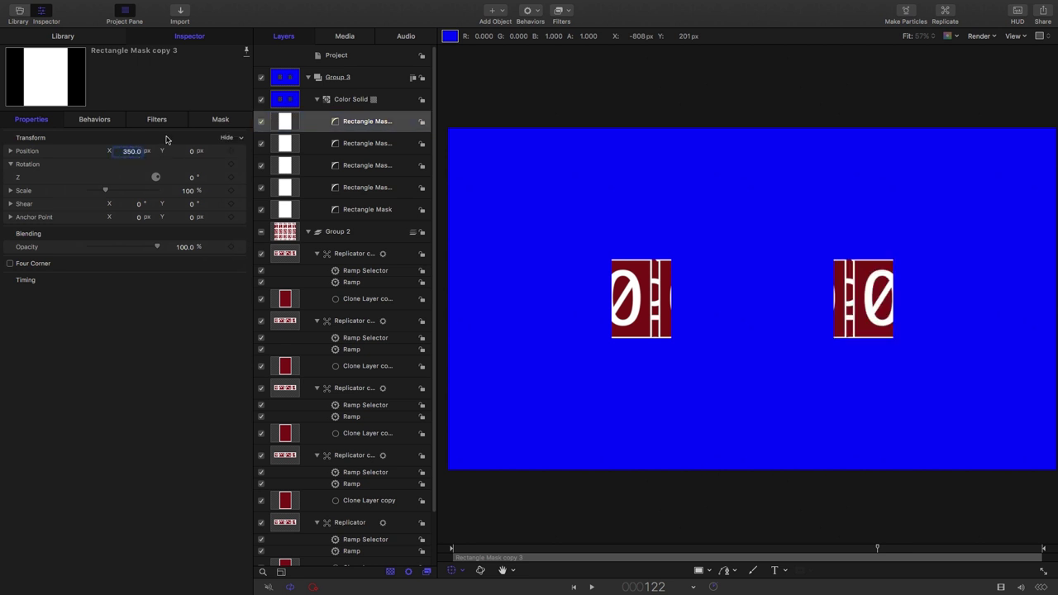
Step: Select all five rectangle masks and distribute their horizontal centers evenly
click(281, 213)
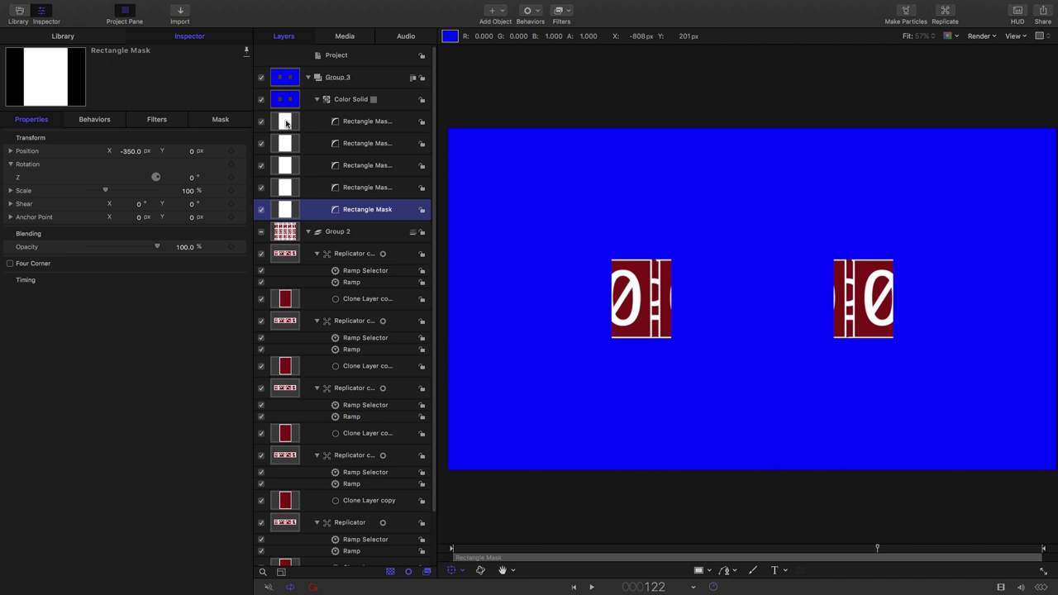
shift+click(287, 122)
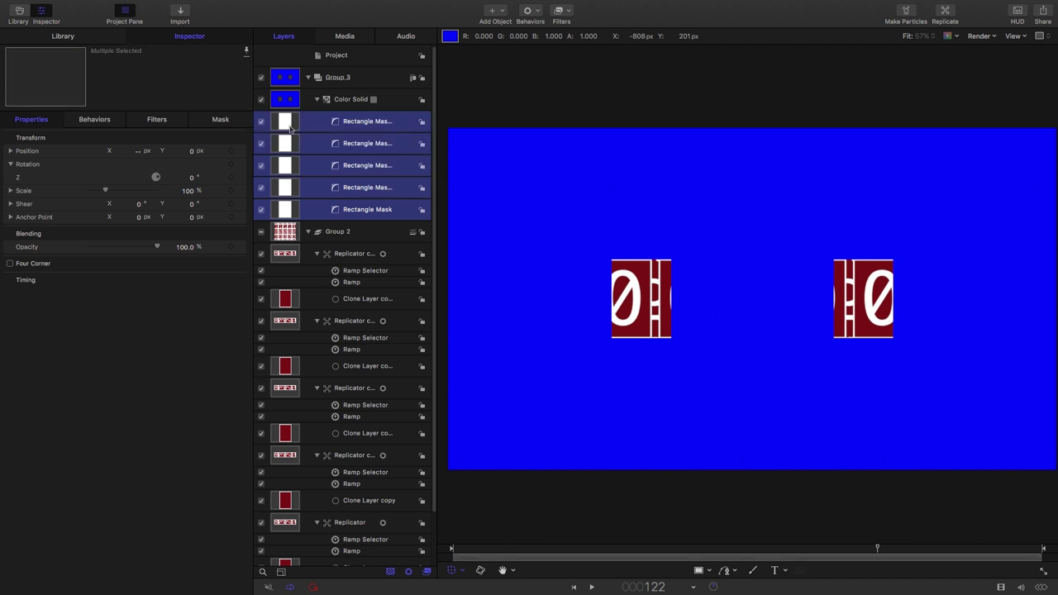
click(152, 6)
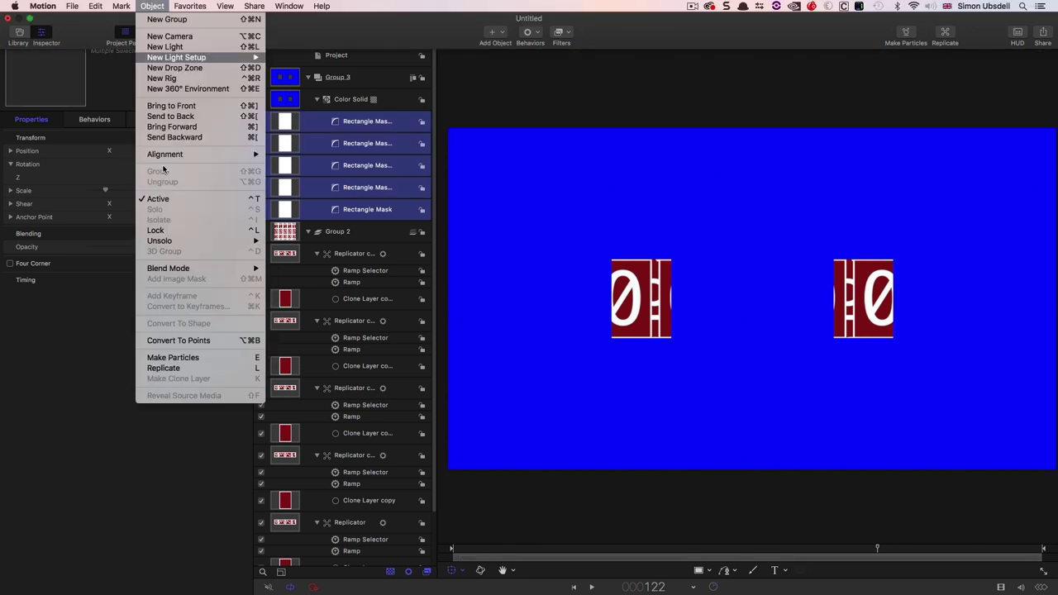
mouse_move(190, 154)
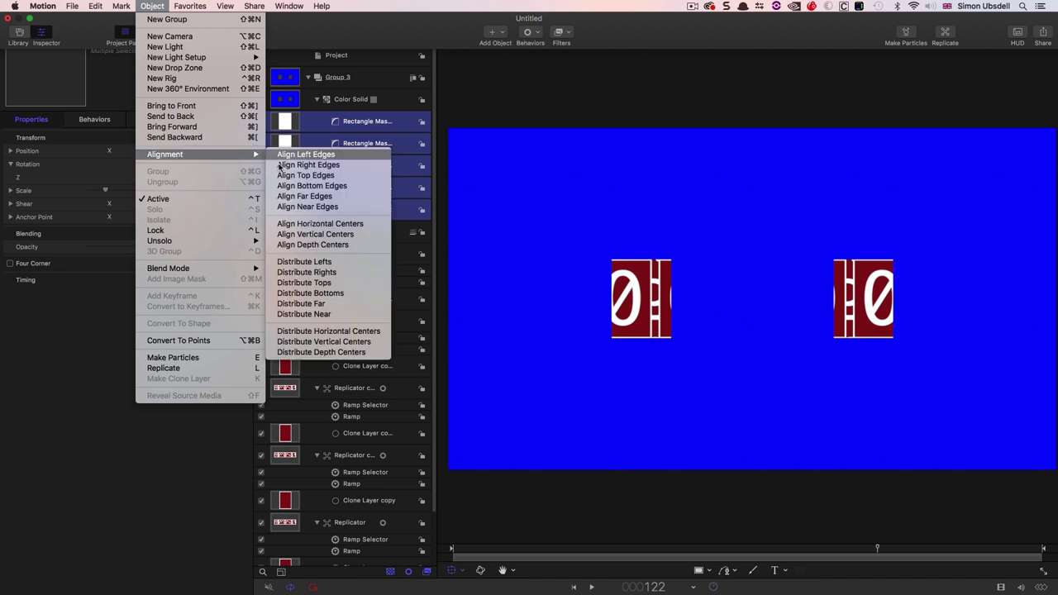
click(344, 331)
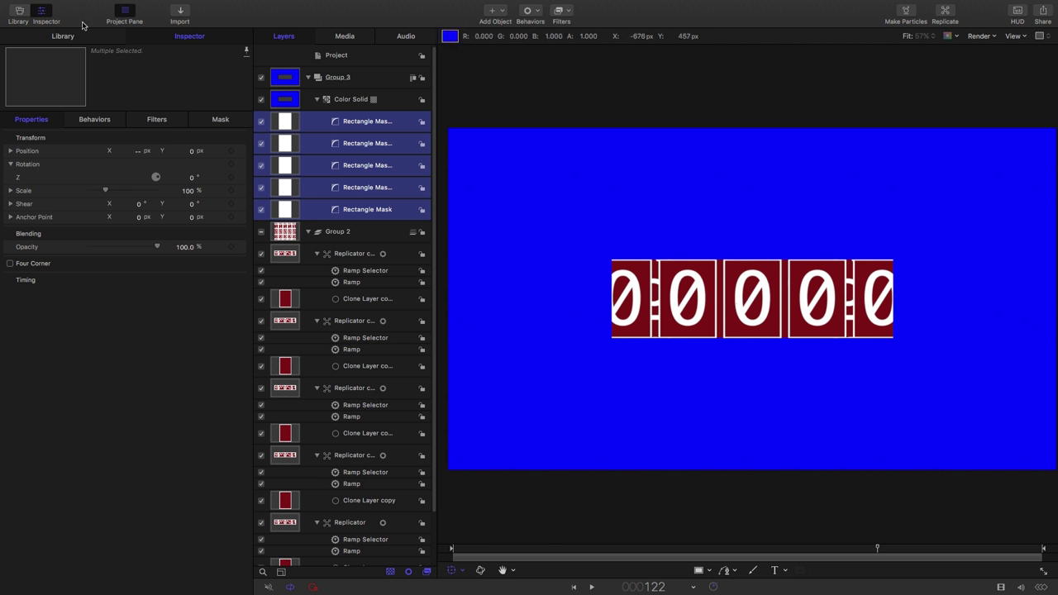
Step: Add a camera to the project and set its Angle of View to 0°
click(501, 11)
click(508, 40)
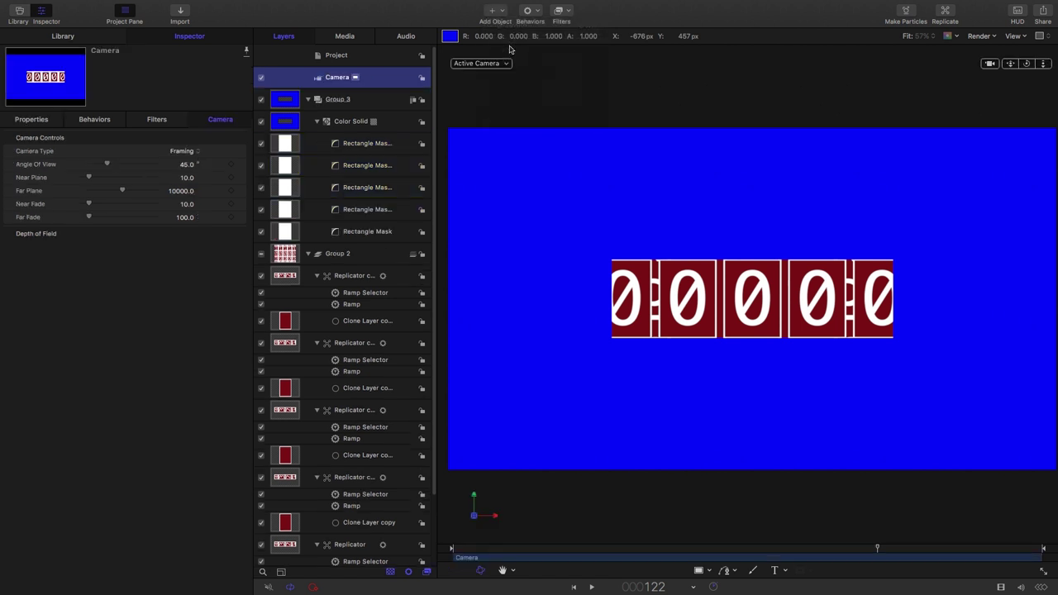
double_click(187, 165)
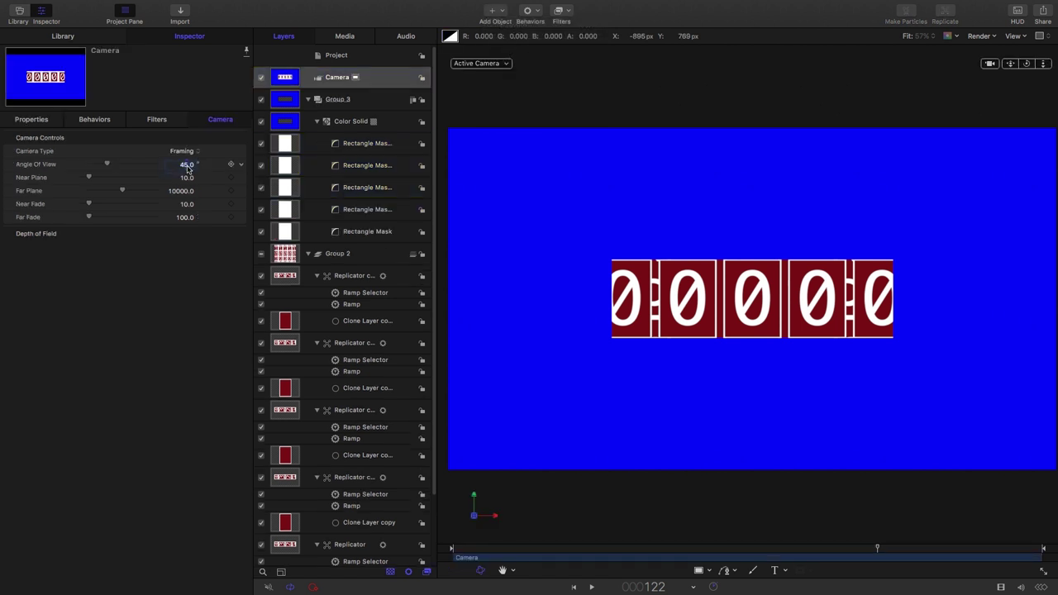
text(0)
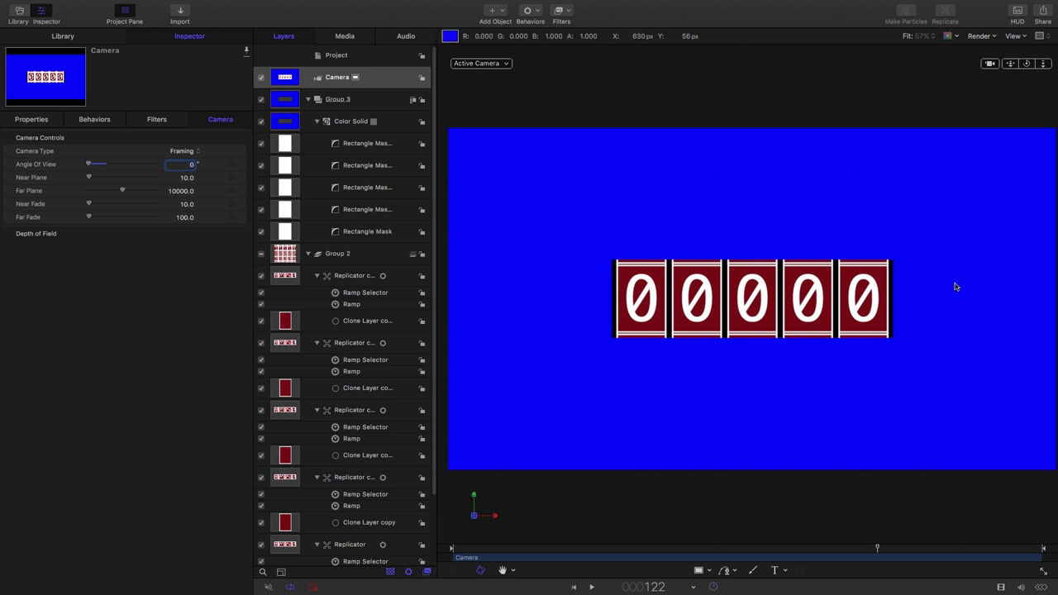
Step: Resize all five rectangle masks together to a width of 155 and a height of 215
click(290, 232)
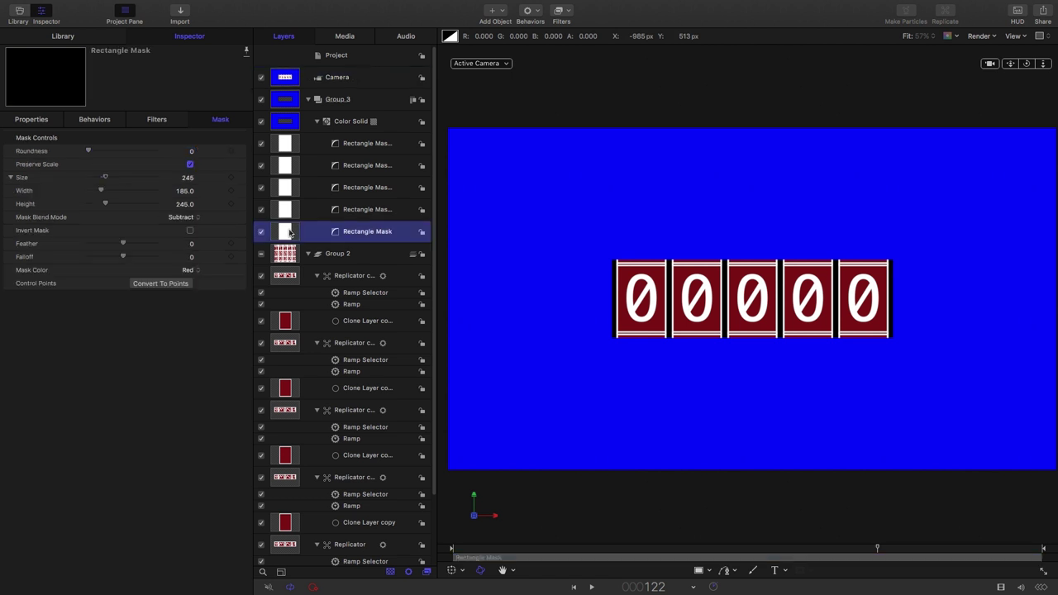
shift+click(285, 143)
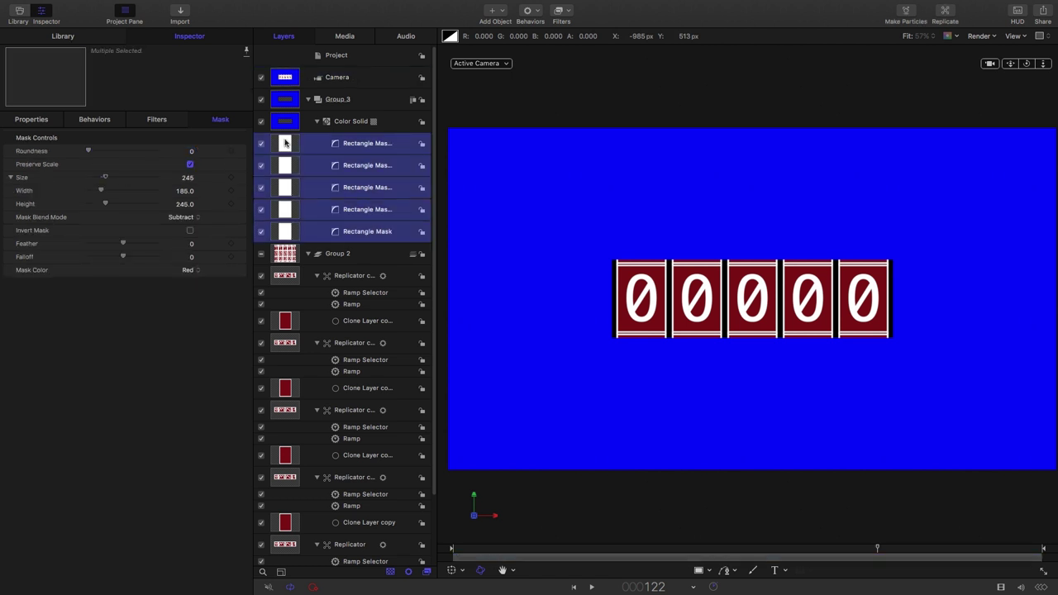
drag(180, 192, 186, 192)
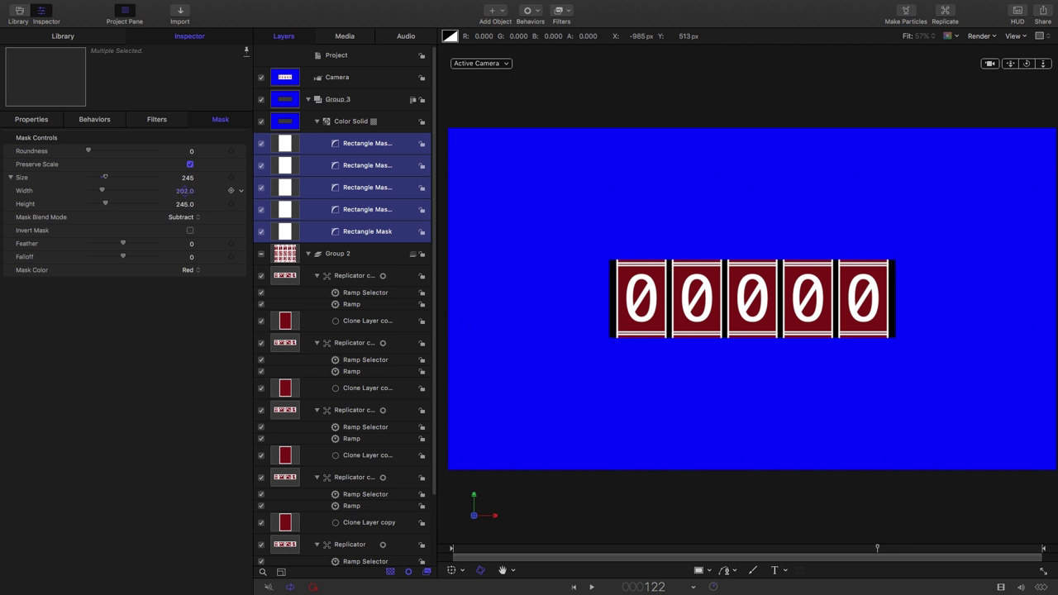
mouse_move(185, 191)
mouse_down()
mouse_move(161, 191)
mouse_move(174, 191)
mouse_up()
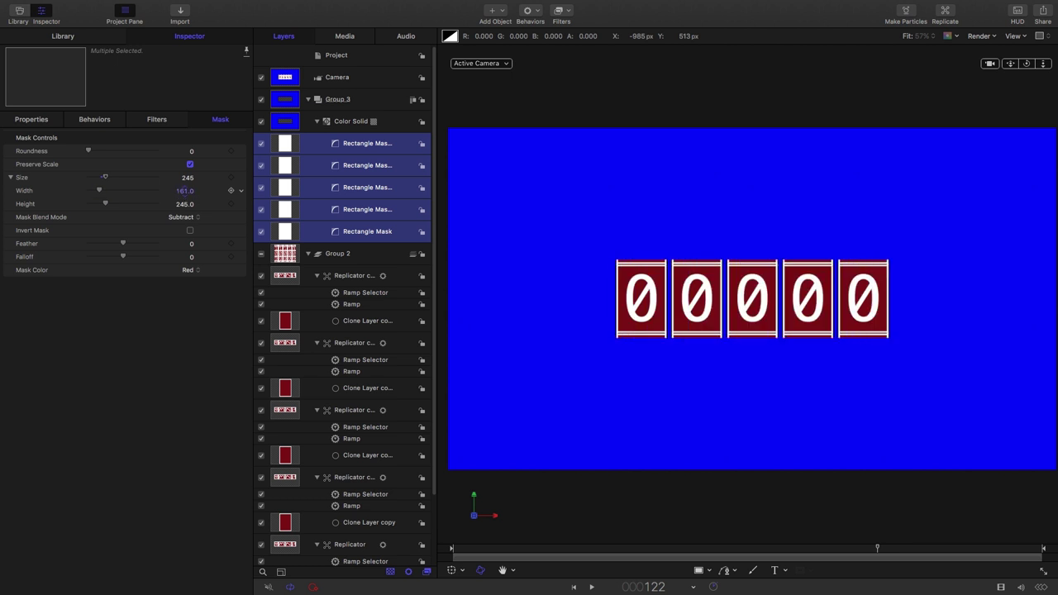
click(185, 191)
text(155)
key(Return)
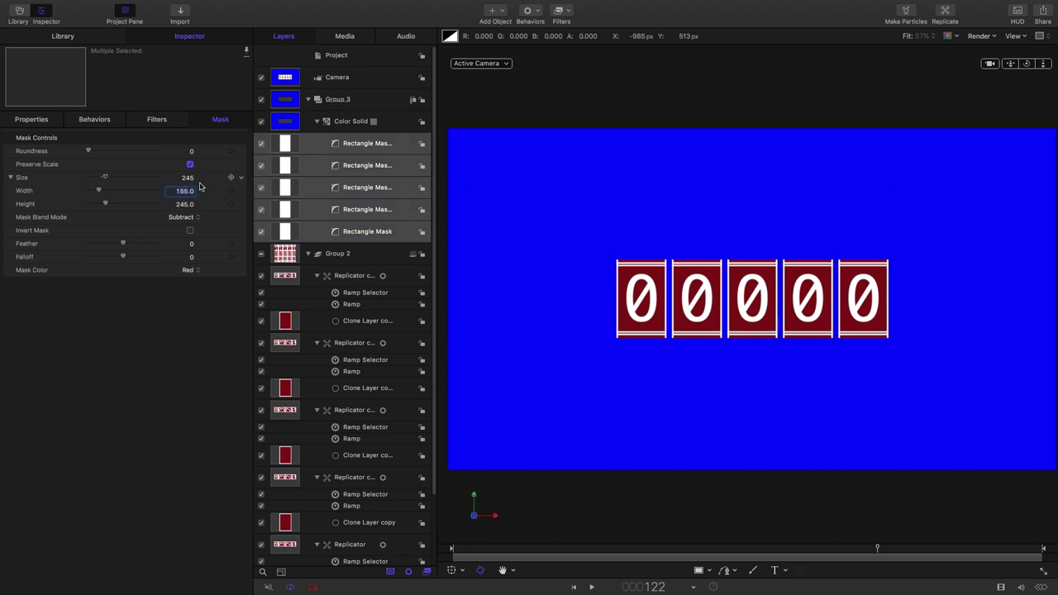
drag(185, 206, 181, 206)
click(186, 204)
text(215)
key(Return)
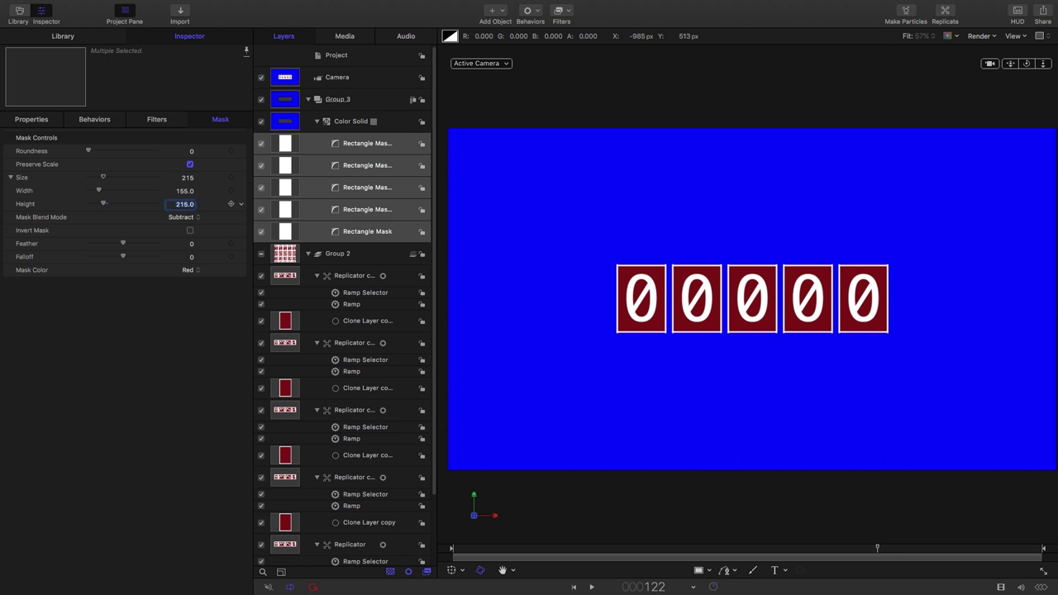
Step: Enable the drop shadow on Group 3, which holds the masked Color Solid
click(284, 122)
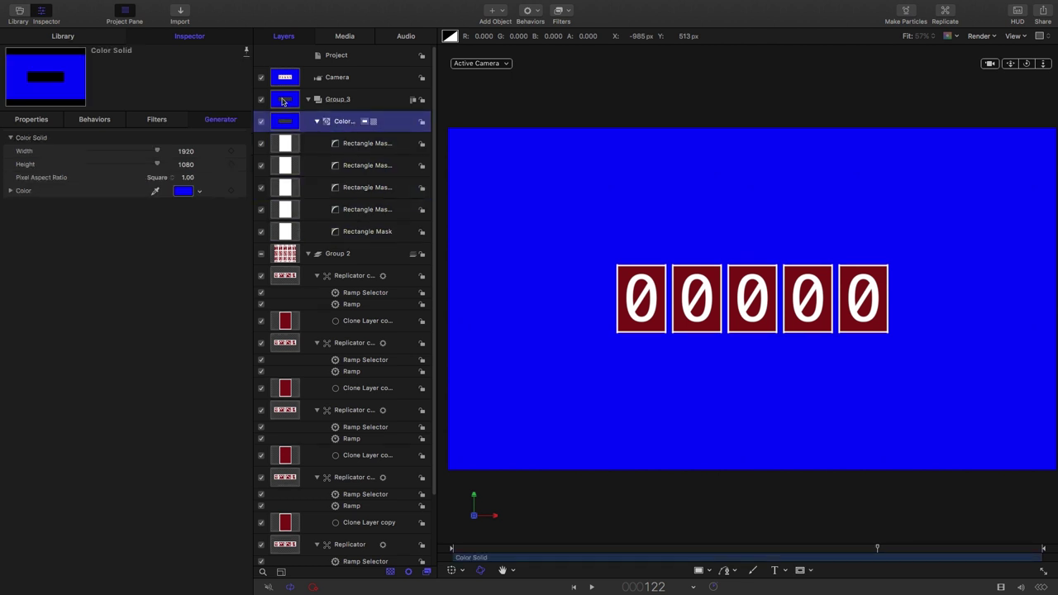
click(283, 99)
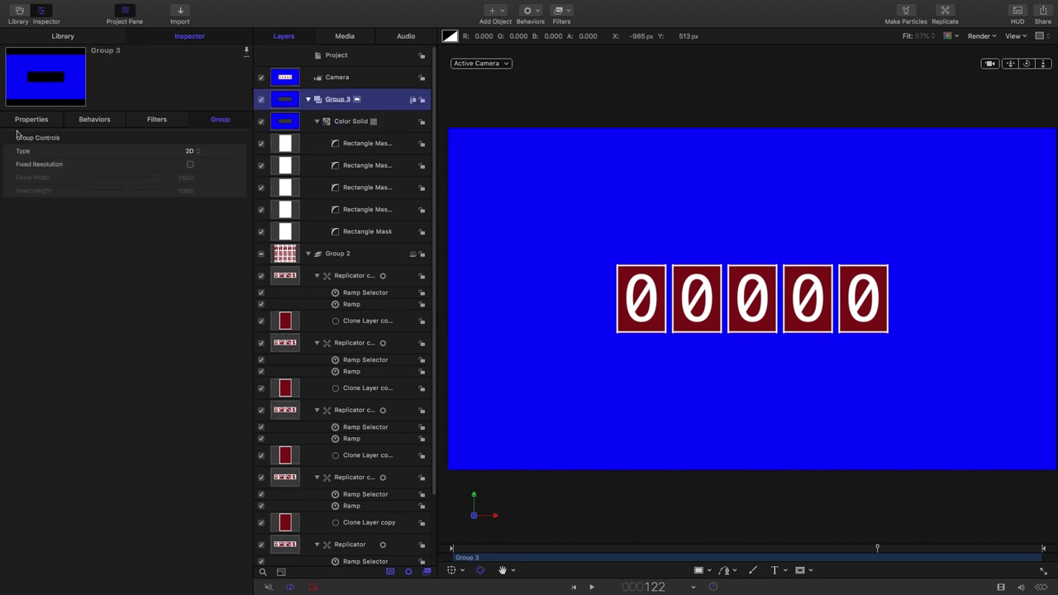
click(32, 121)
click(10, 376)
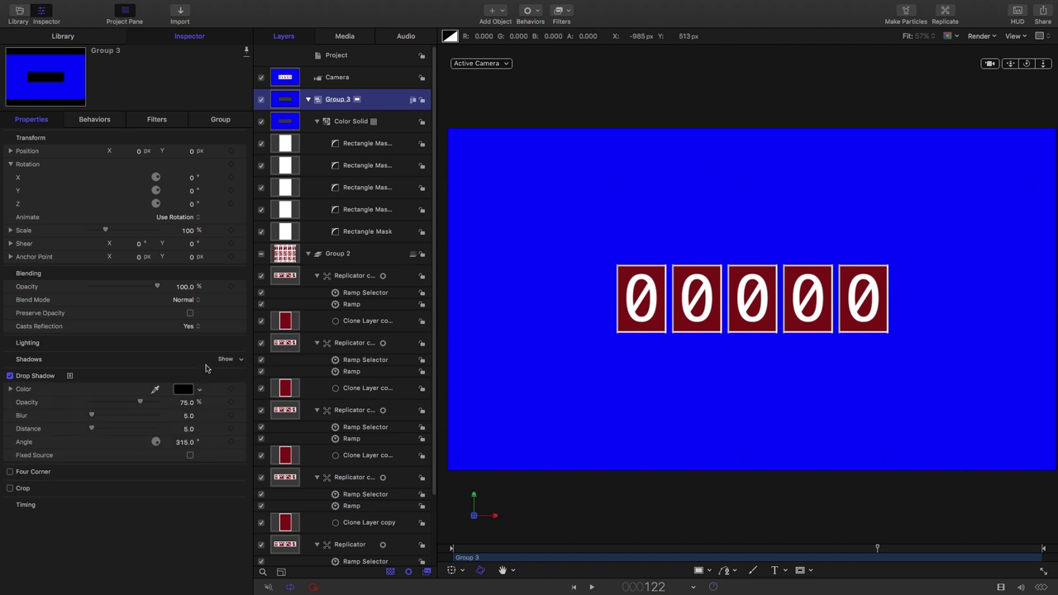
Step: Set Group 3's drop shadow to 100% opacity, 270° angle, blur 100 and distance 76
drag(140, 401, 165, 403)
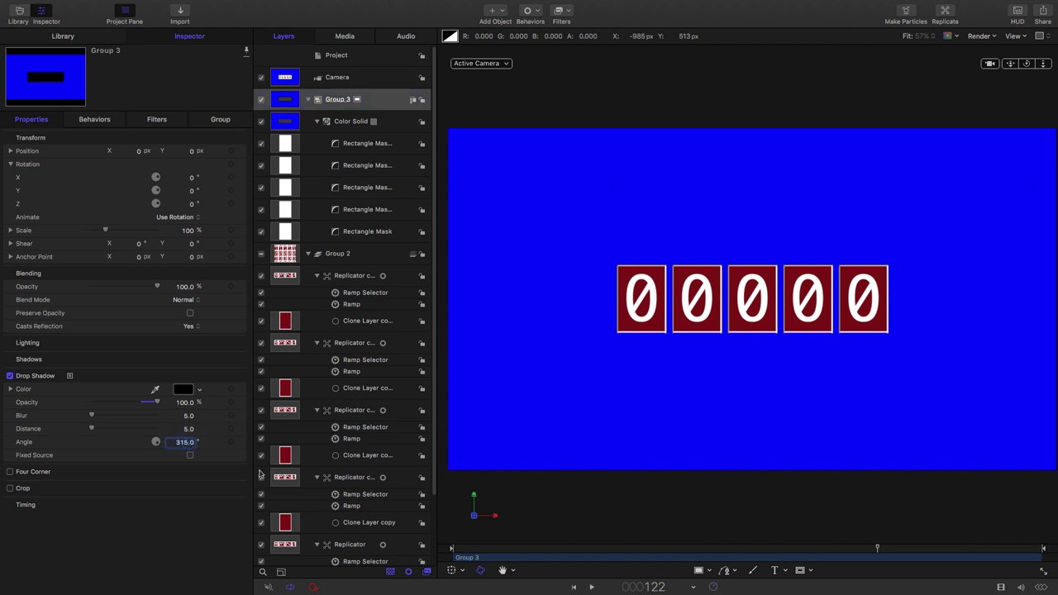
text(270)
key(Return)
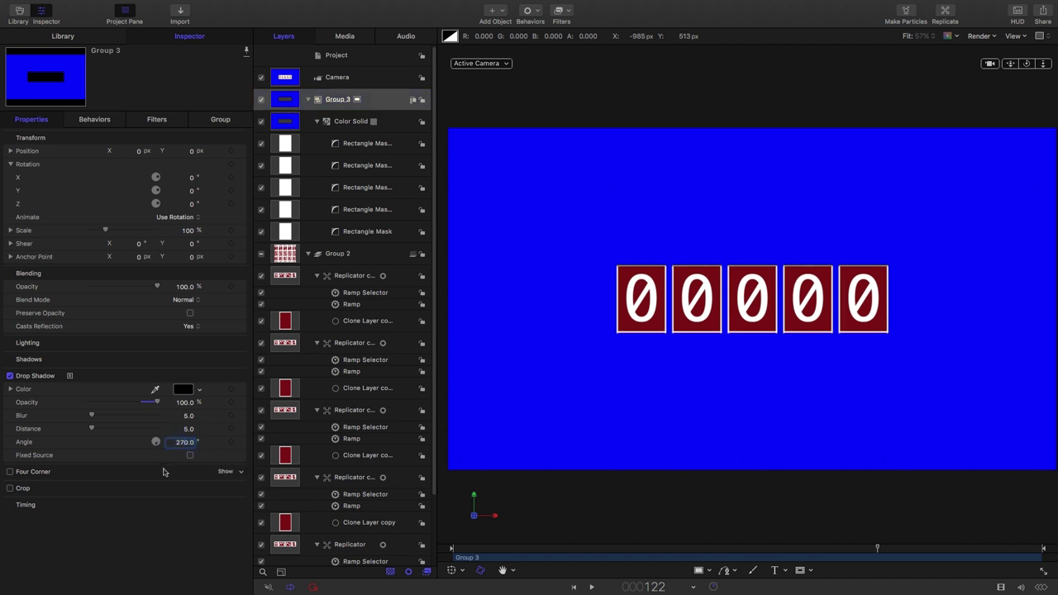
drag(94, 430, 174, 421)
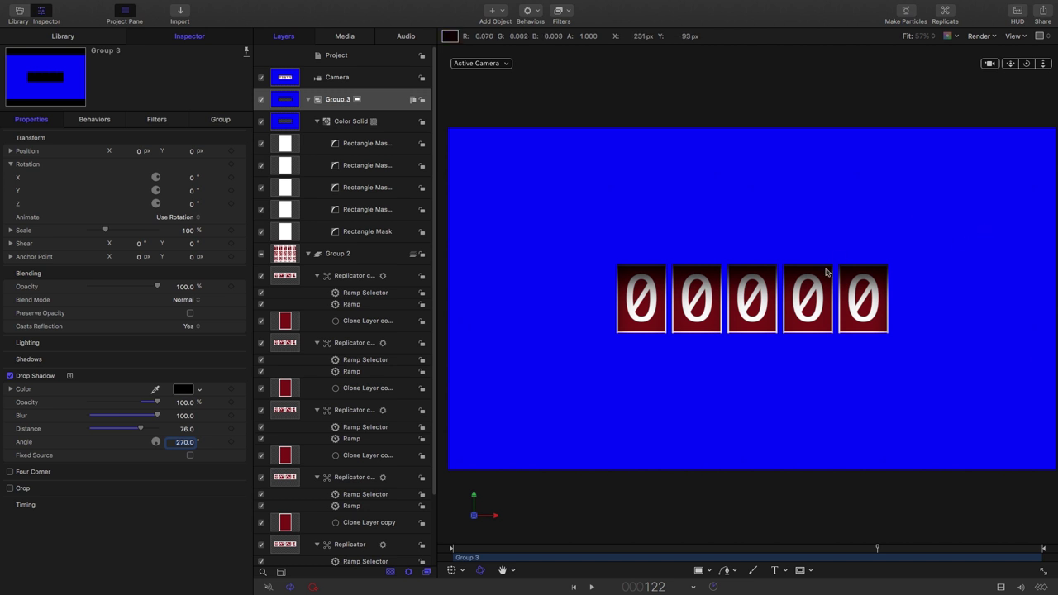
key(Return)
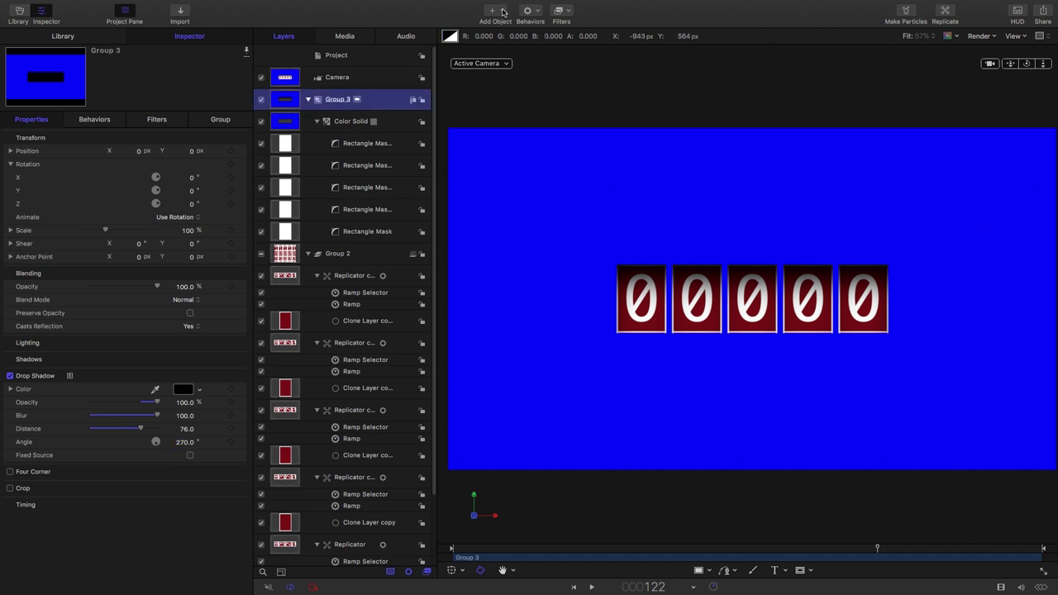
Step: Add a light to the project and position it at Y 163 px and Z 600 px
click(502, 11)
click(510, 54)
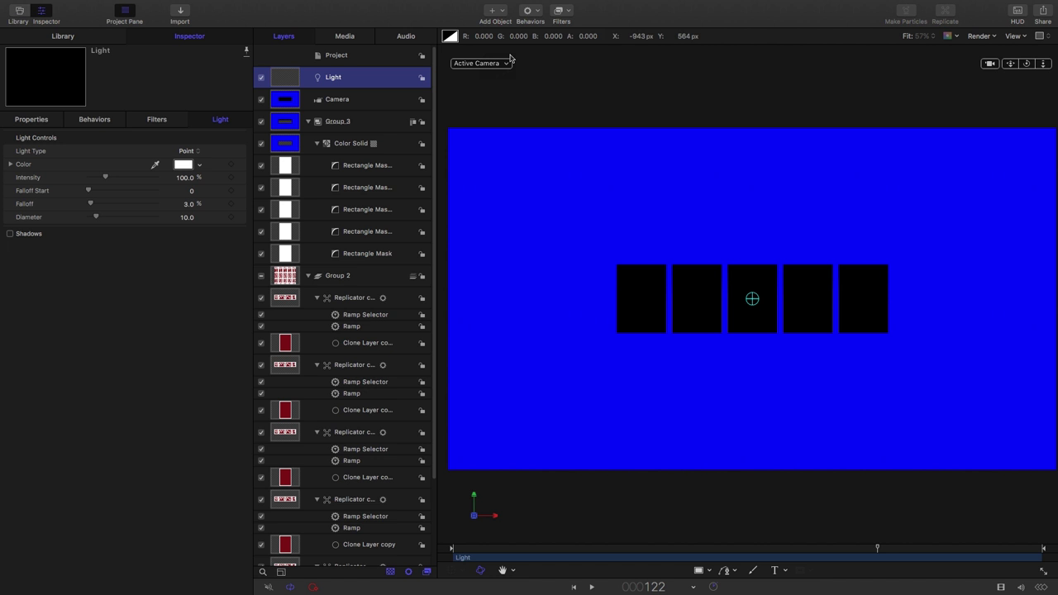
click(31, 119)
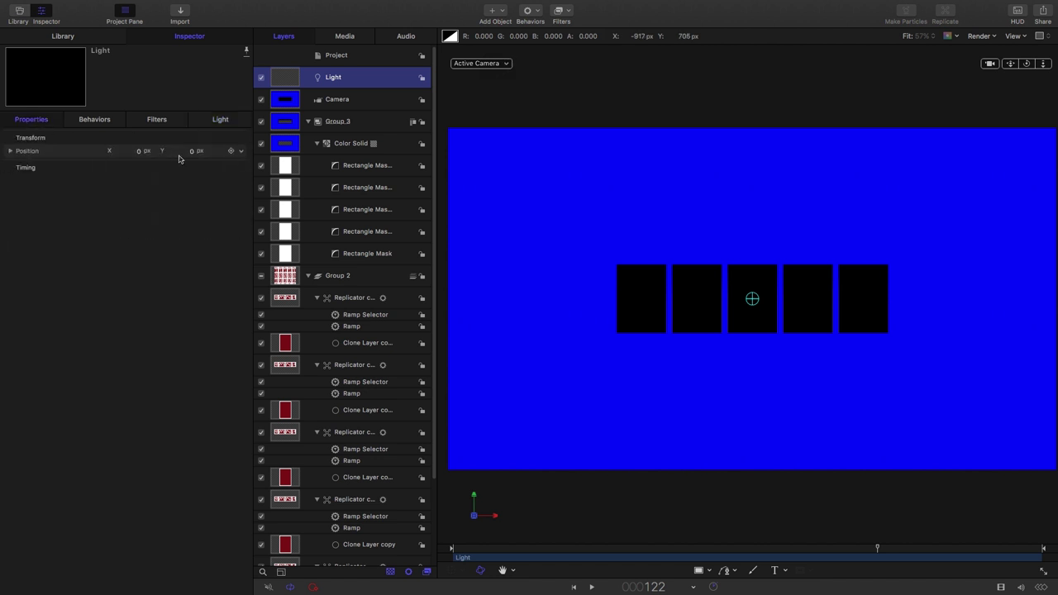
click(11, 151)
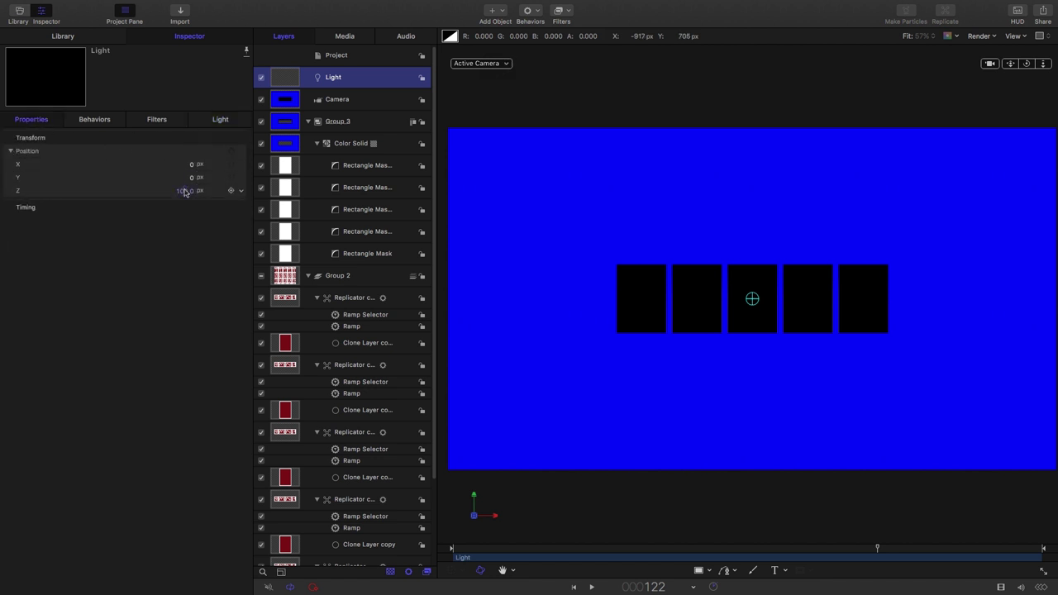
click(185, 190)
text(600)
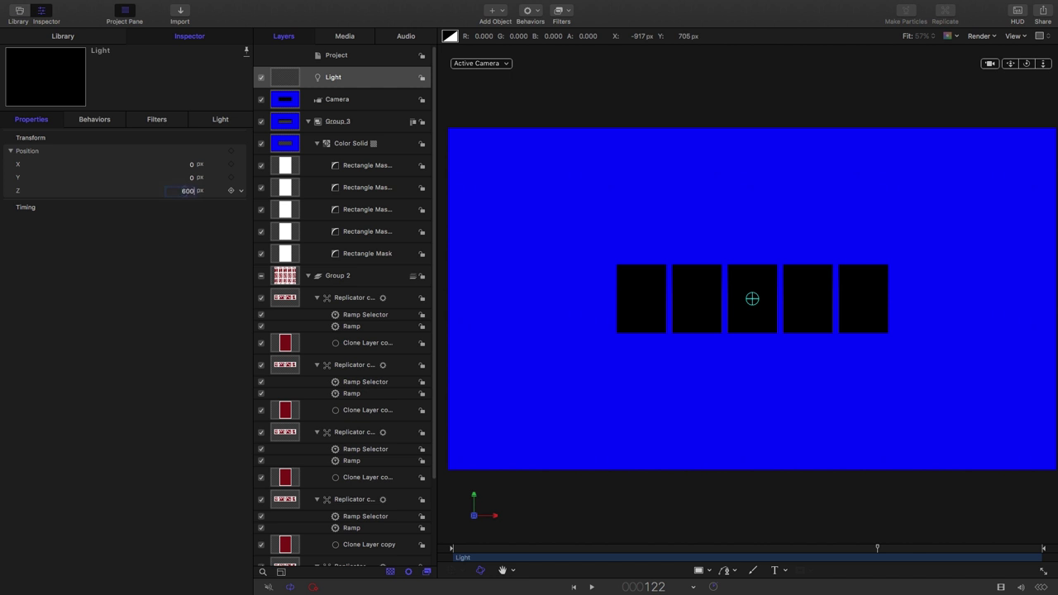
key(Return)
drag(190, 178, 192, 169)
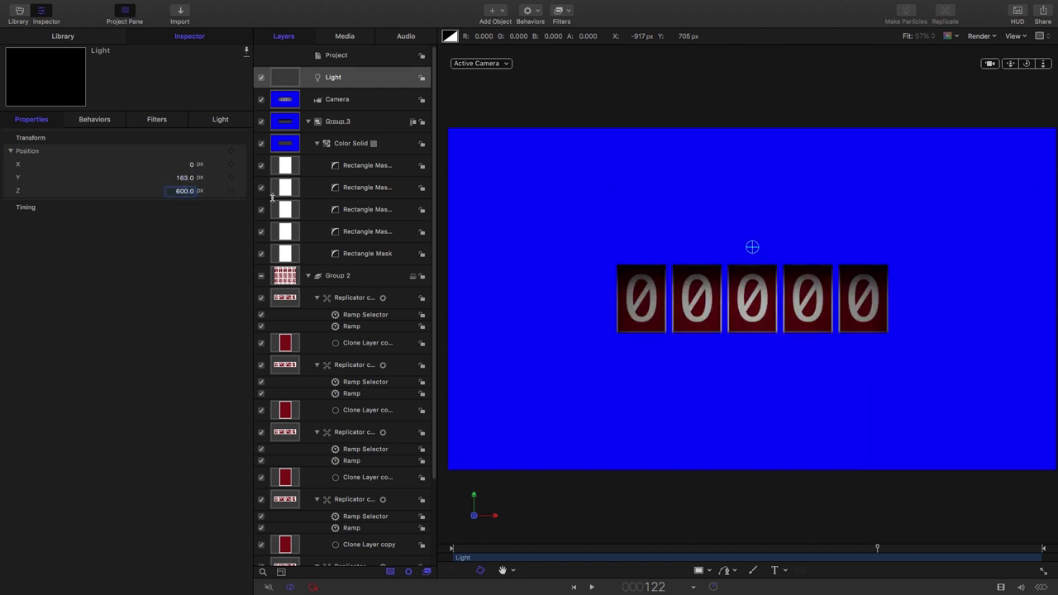
Step: Set the point light's intensity to 200%
click(221, 120)
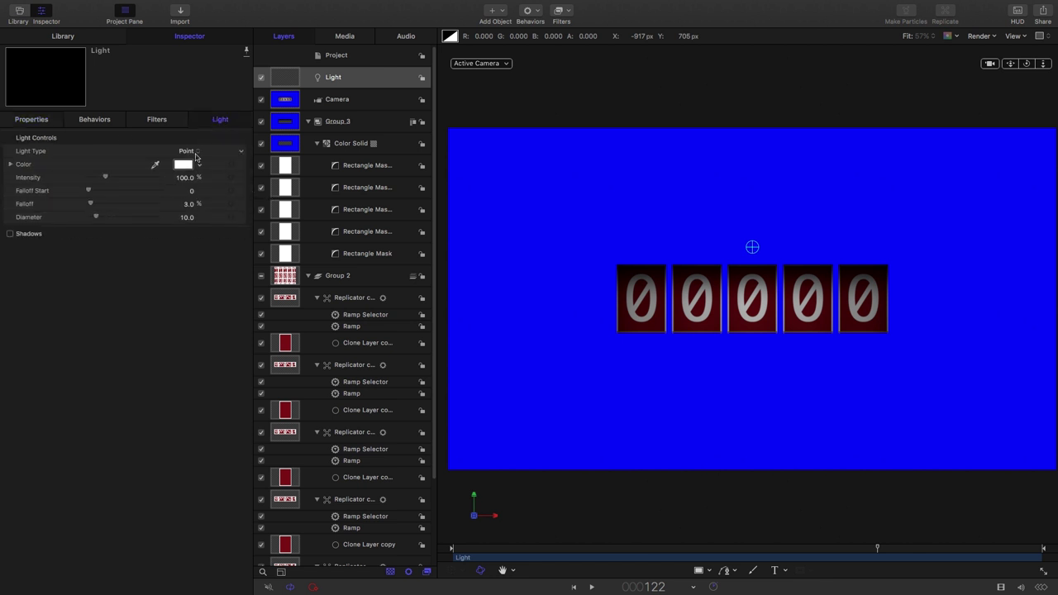
text(200)
key(Return)
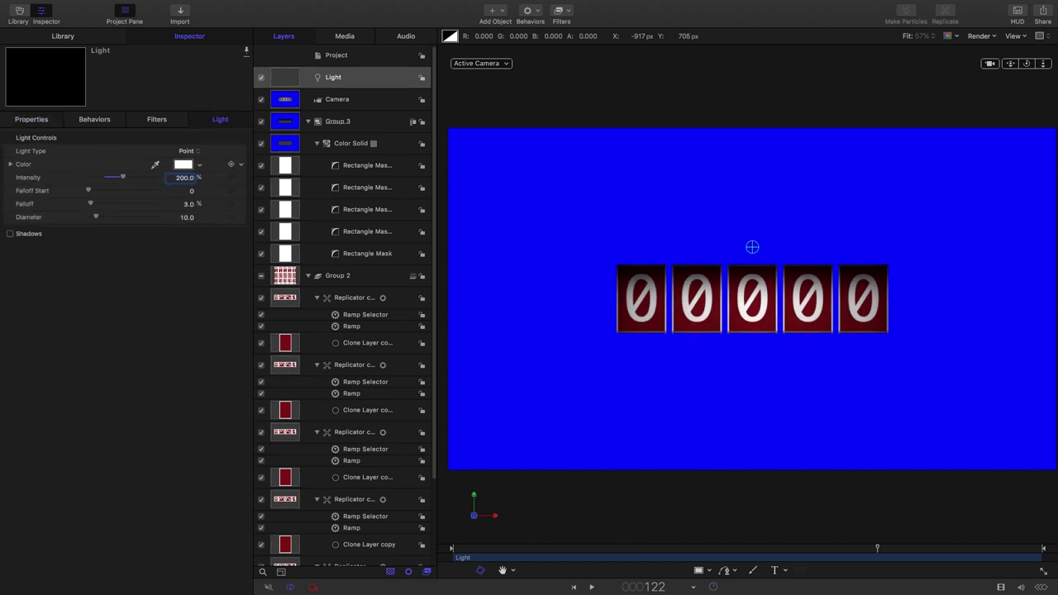
Step: Set the Ramp Selector End Value to 36° on Replicator copy 3 and 108° on Replicator copy 2
click(364, 314)
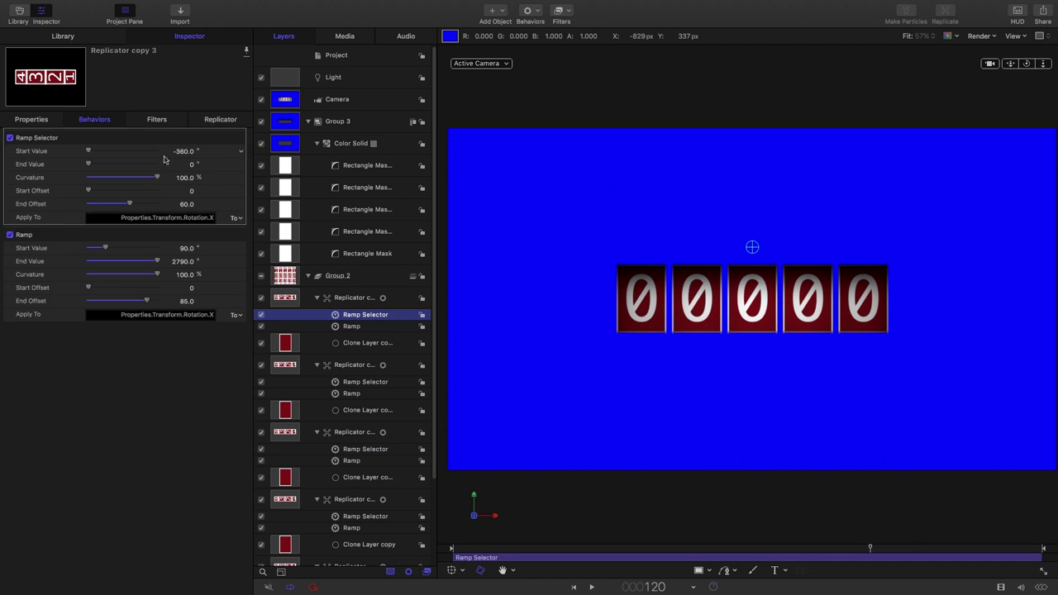
click(191, 165)
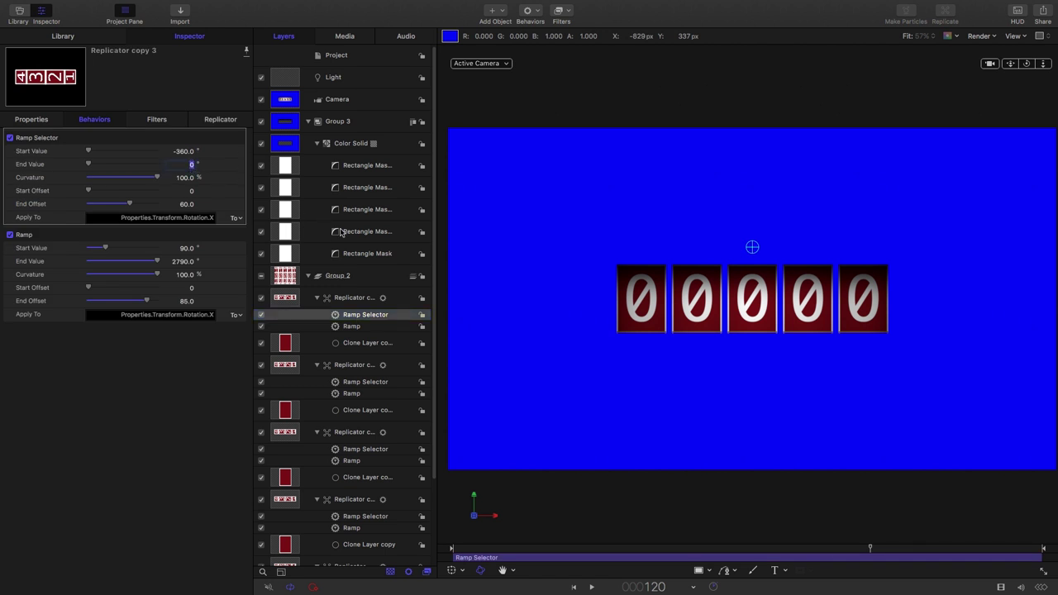
text(-36)
key(Return)
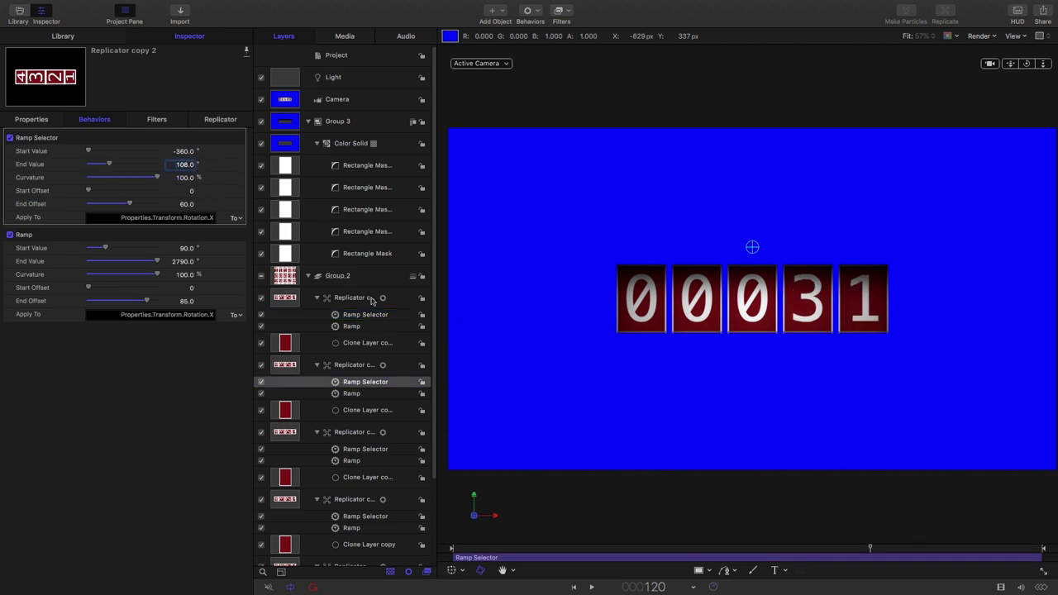
Step: Set the Ramp Selector End Value to -72° on Replicator copy 1 and -108° on Replicator copy
click(342, 450)
text(-72)
key(Return)
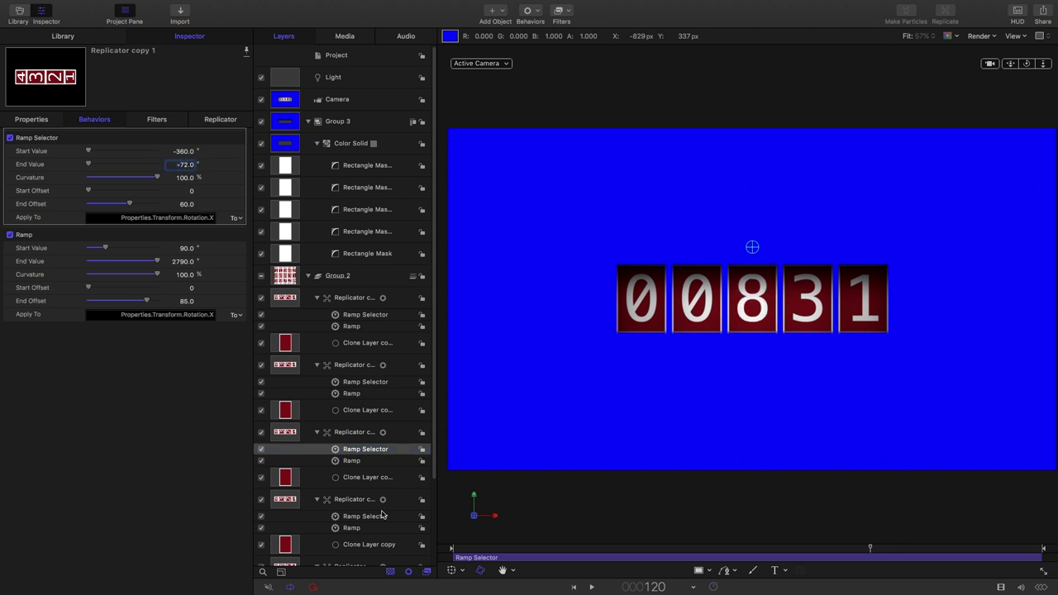
click(382, 515)
Step: Play back the counter, replaying from frame 89, to examine how the number wheels settle on their final digits
key(space)
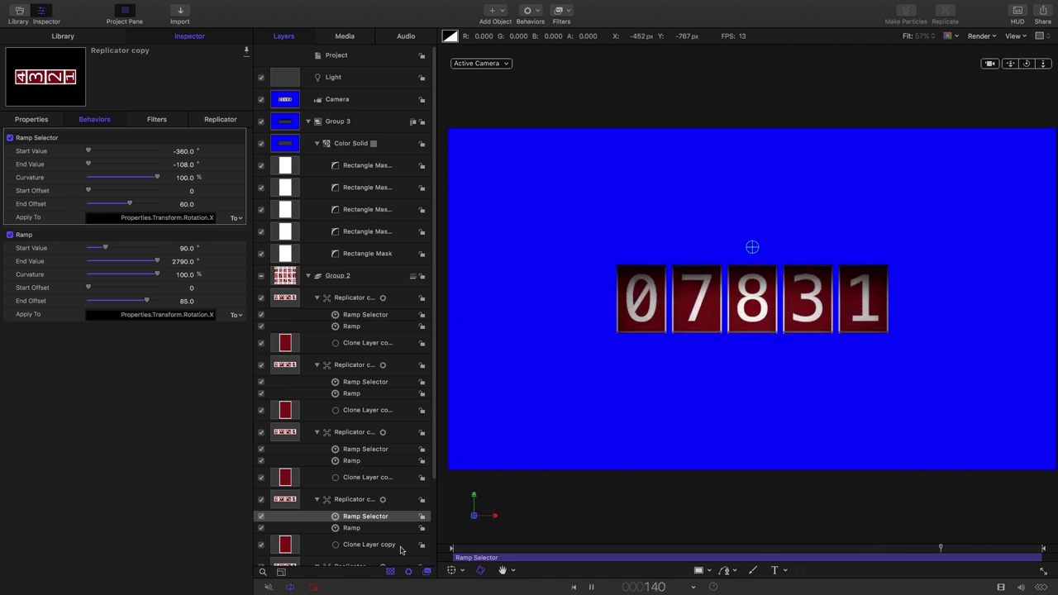
click(361, 383)
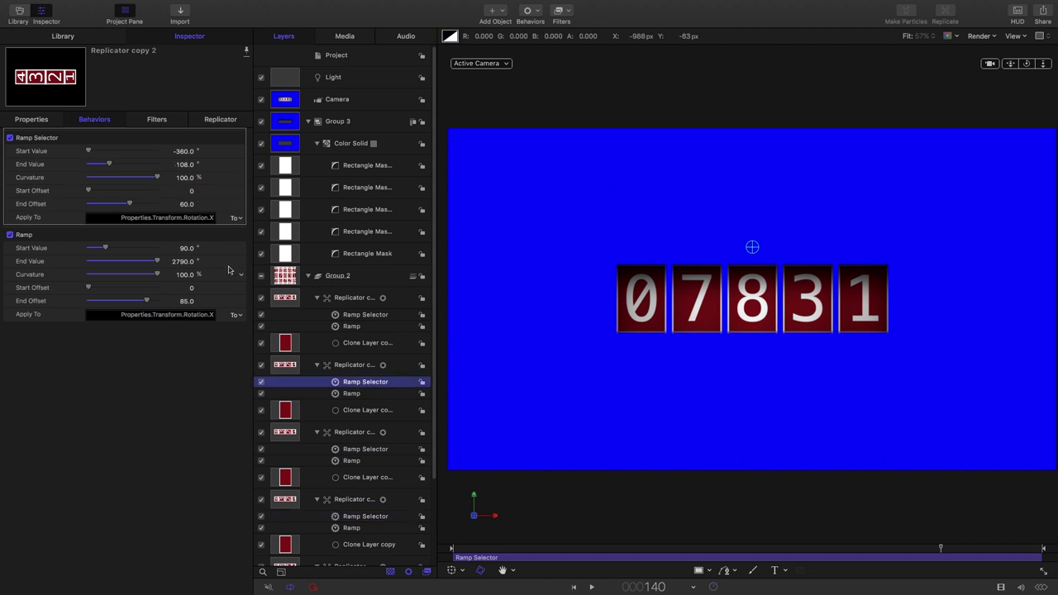
click(940, 550)
drag(941, 549, 762, 570)
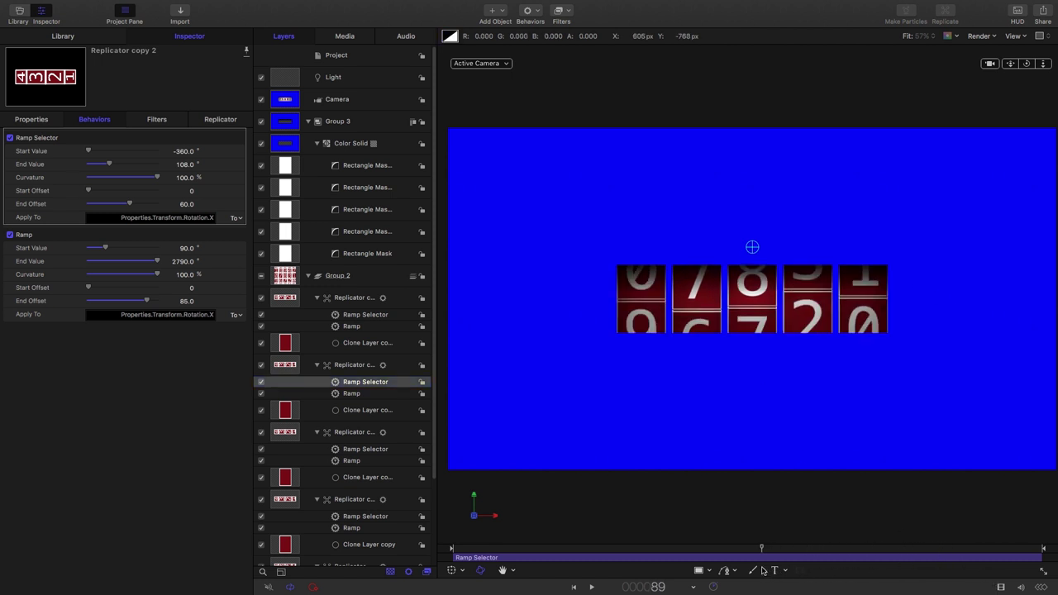
key(shift+space)
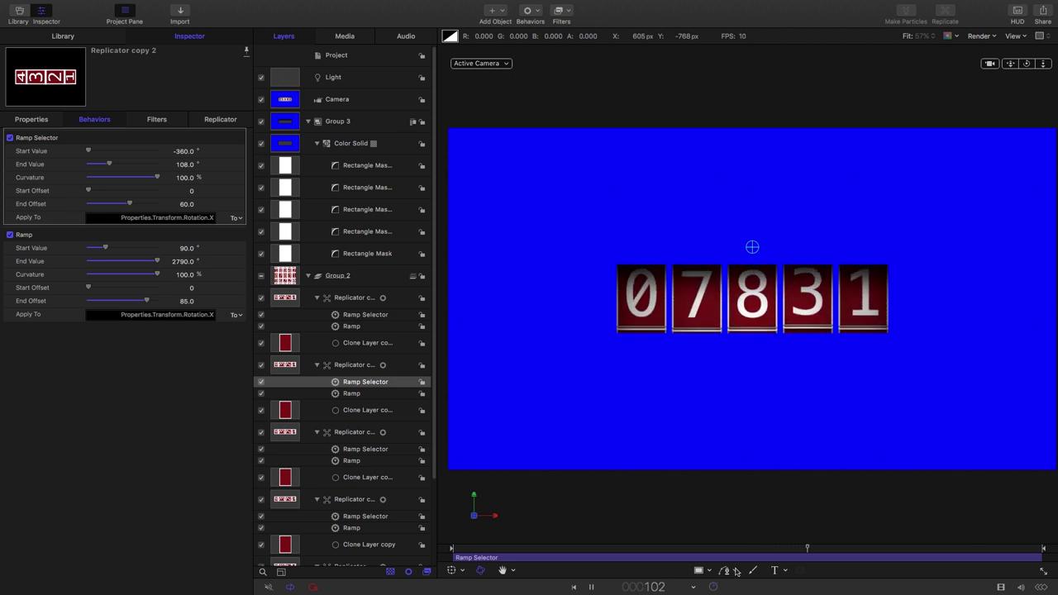
key(space)
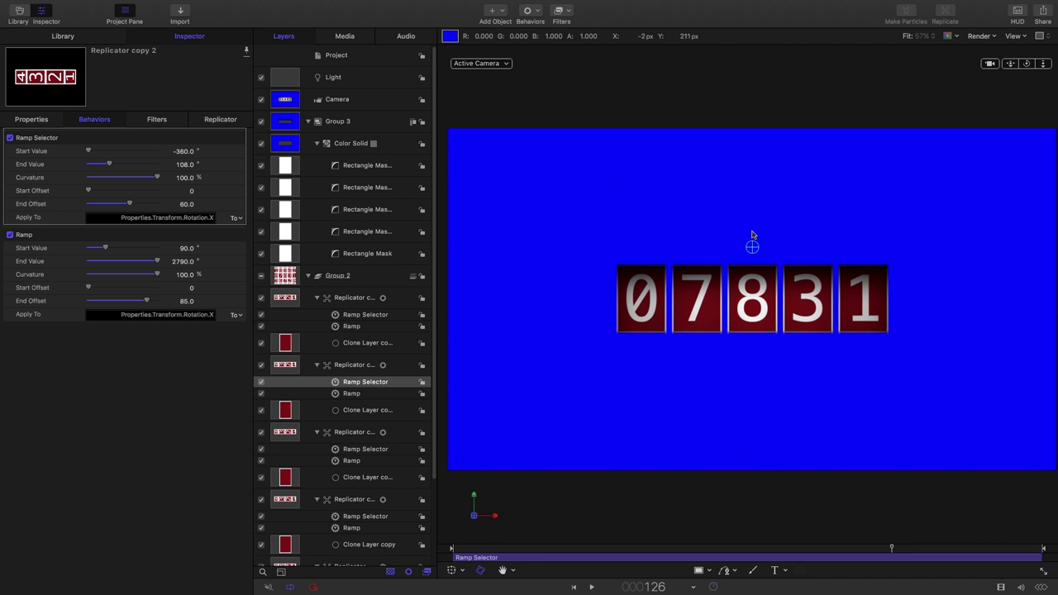
Step: Recolor the Color Solid to a muted dark blue by lowering its saturation and brightness
click(289, 147)
click(183, 191)
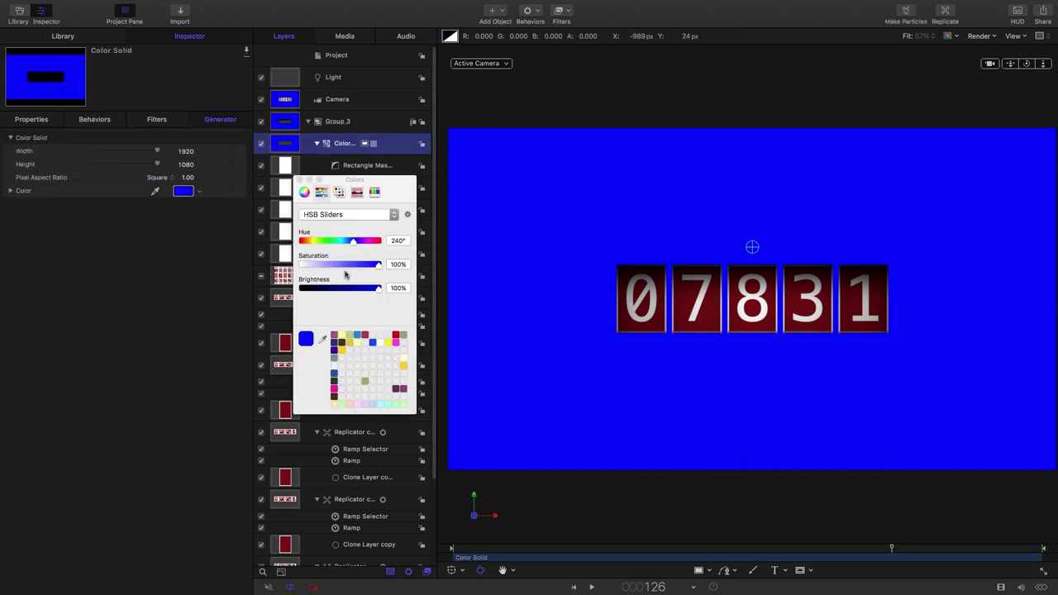
drag(339, 264, 325, 295)
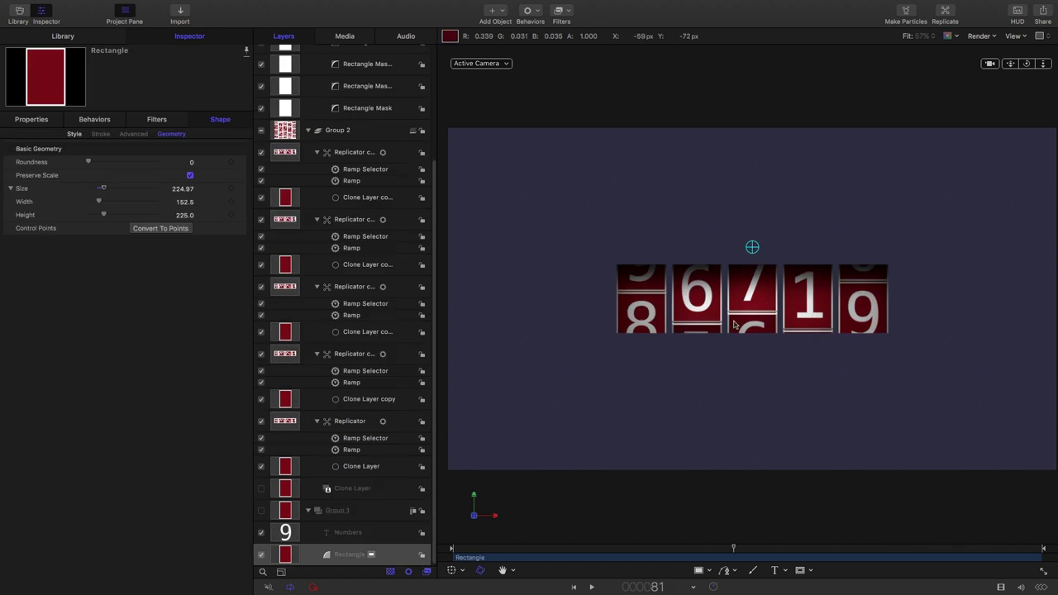
Step: Resize the Rectangle shape behind the numbers in Group 1 to a width of 150 and a height of 215
key(super+equal)
key(super+equal)
key(super+equal)
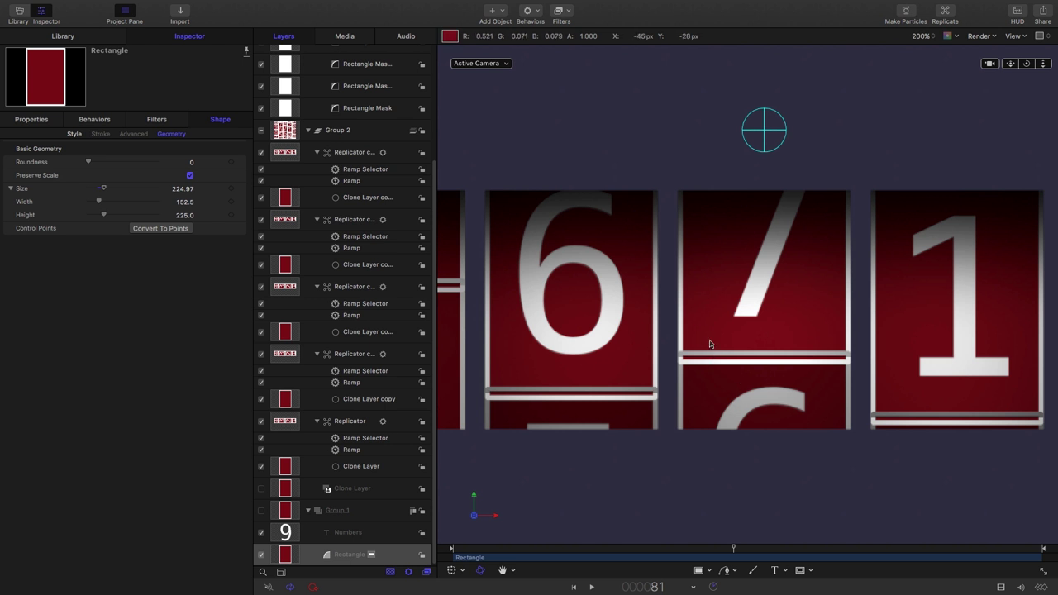
mouse_move(209, 206)
click(268, 557)
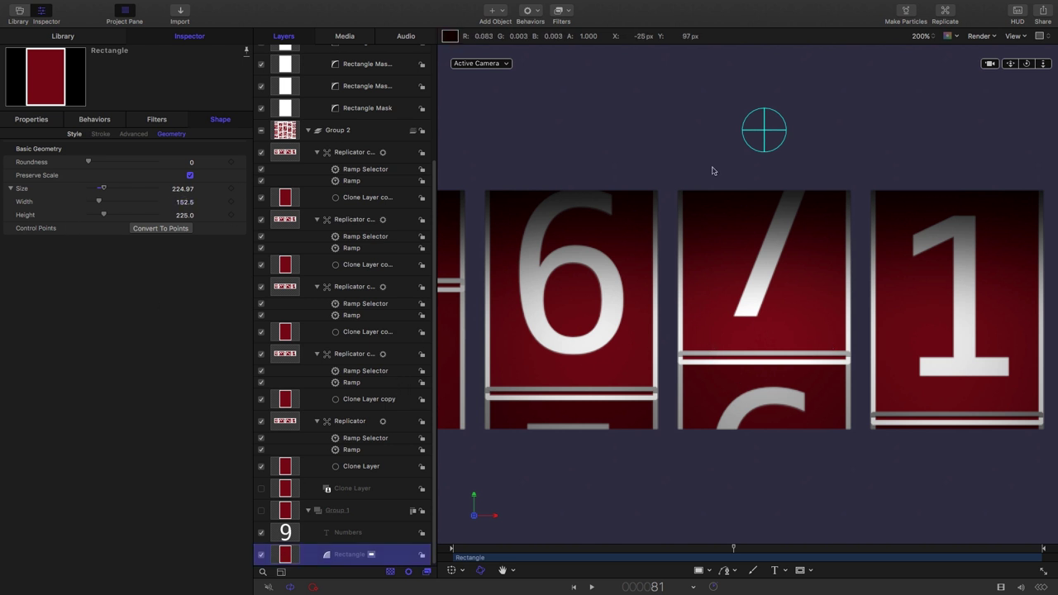
mouse_move(187, 207)
click(182, 203)
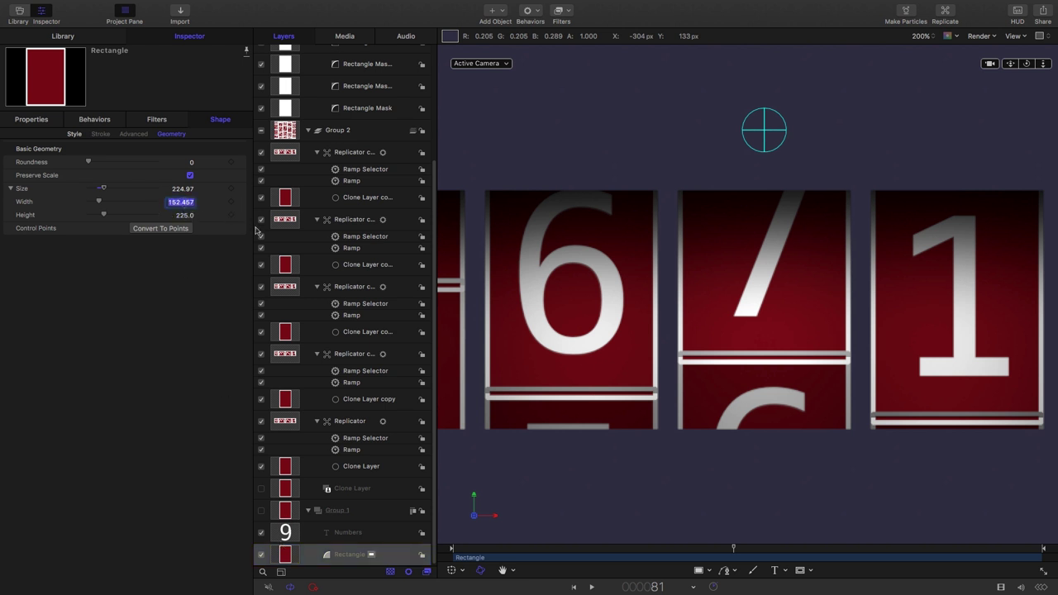
text(150)
key(Return)
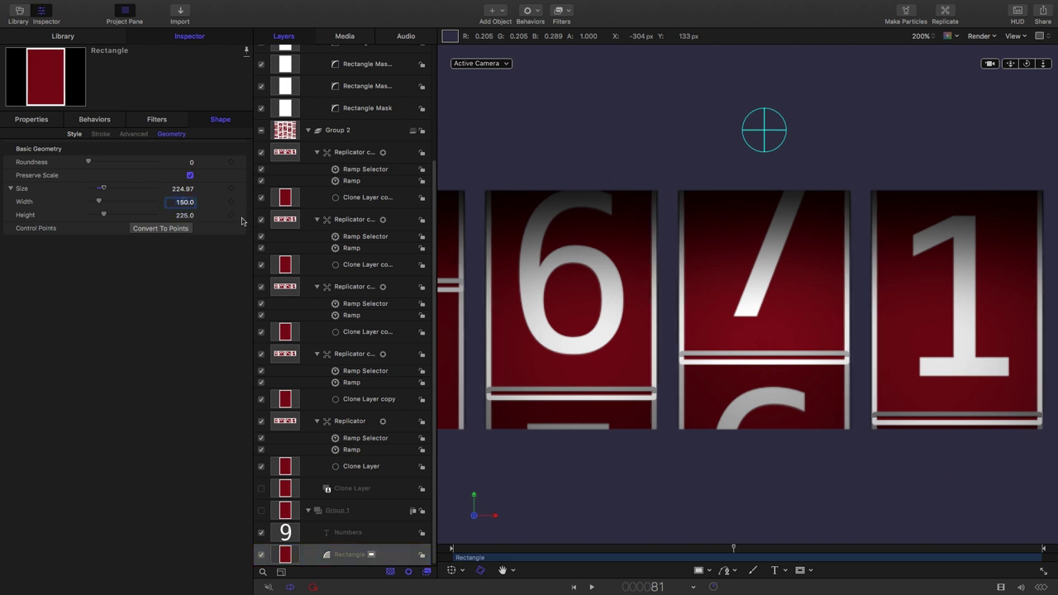
click(188, 216)
text(215.0)
key(Return)
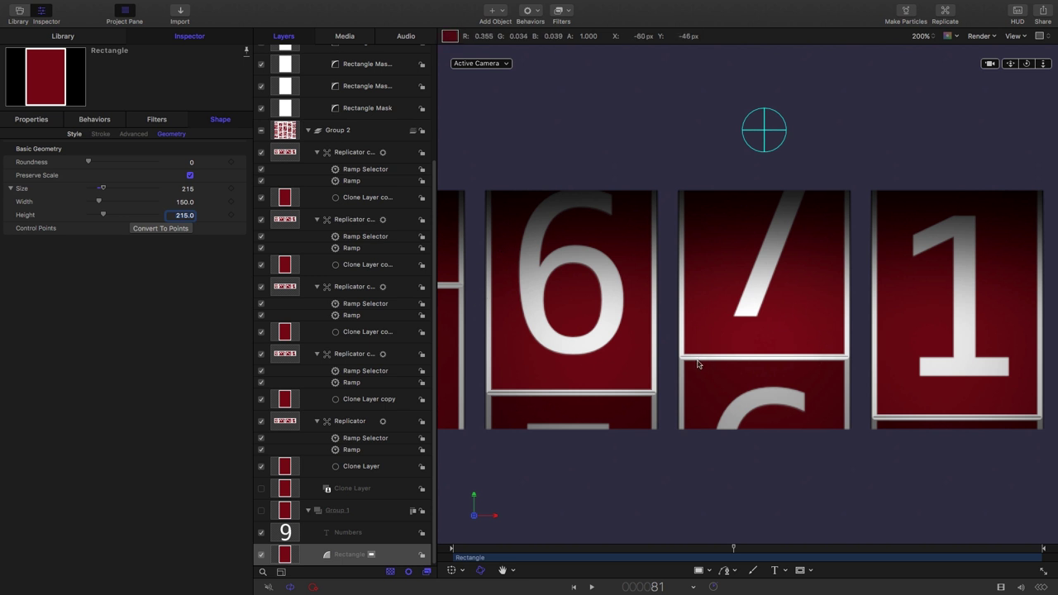
Step: Convert Group 3 to a 3D group and check the lit counter at frame 119
key(shift+z)
scroll(355, 87, up, 5)
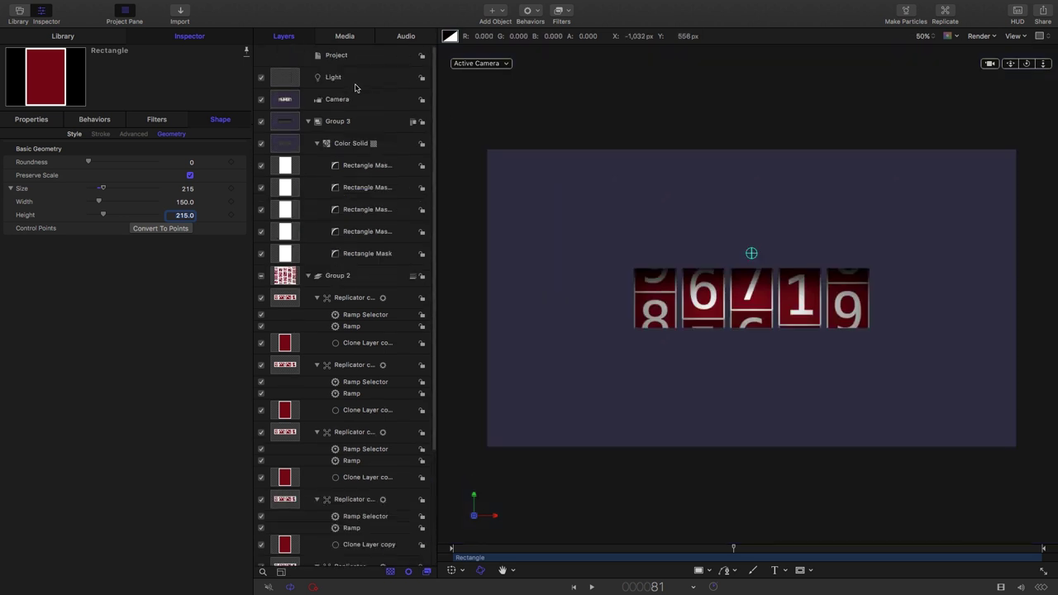
click(281, 119)
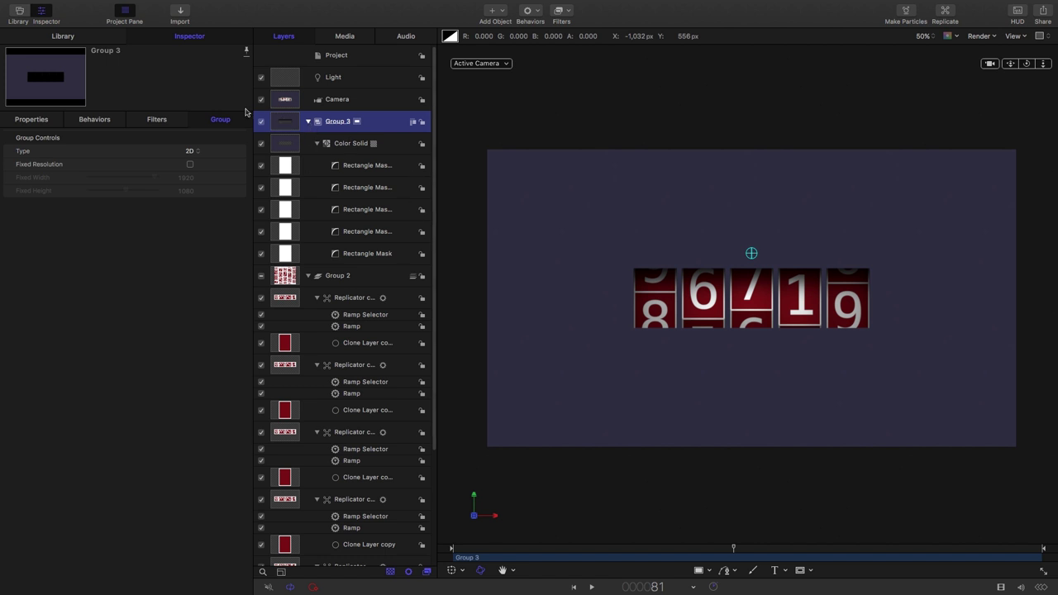
click(261, 122)
click(261, 123)
right_click(281, 124)
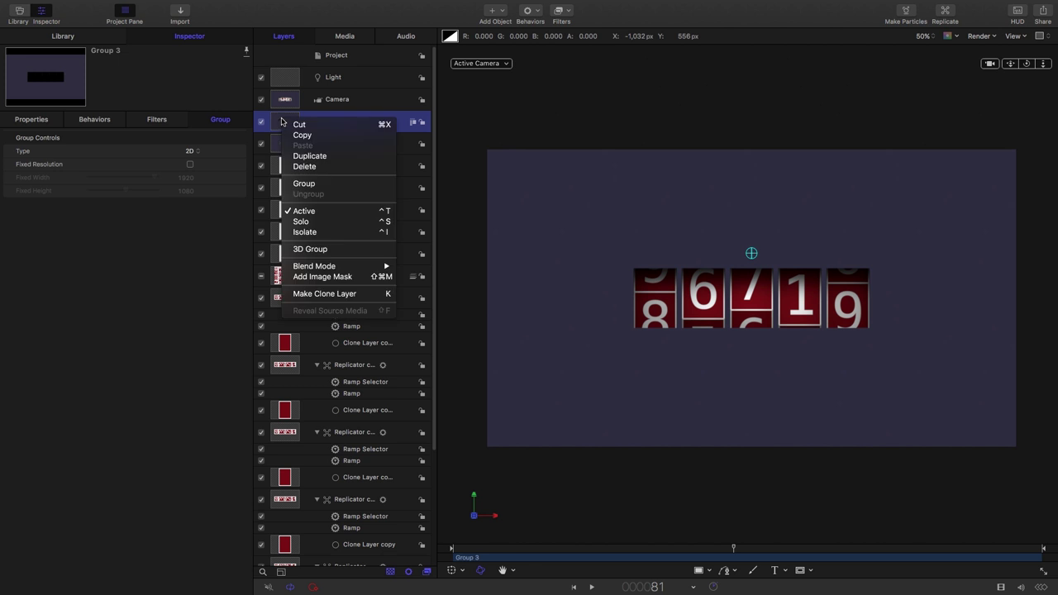
click(333, 251)
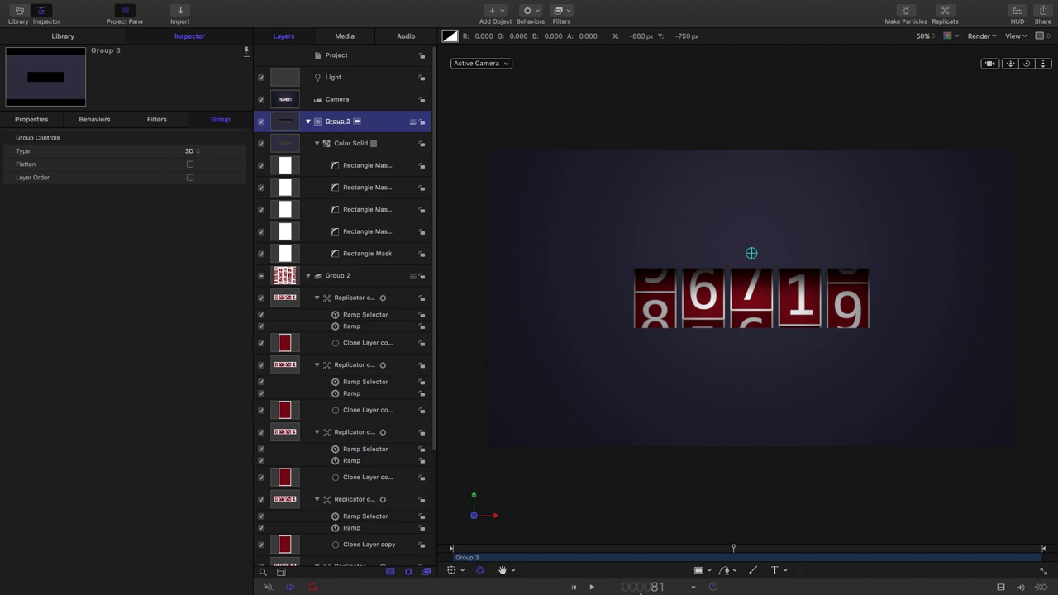
drag(723, 548, 866, 556)
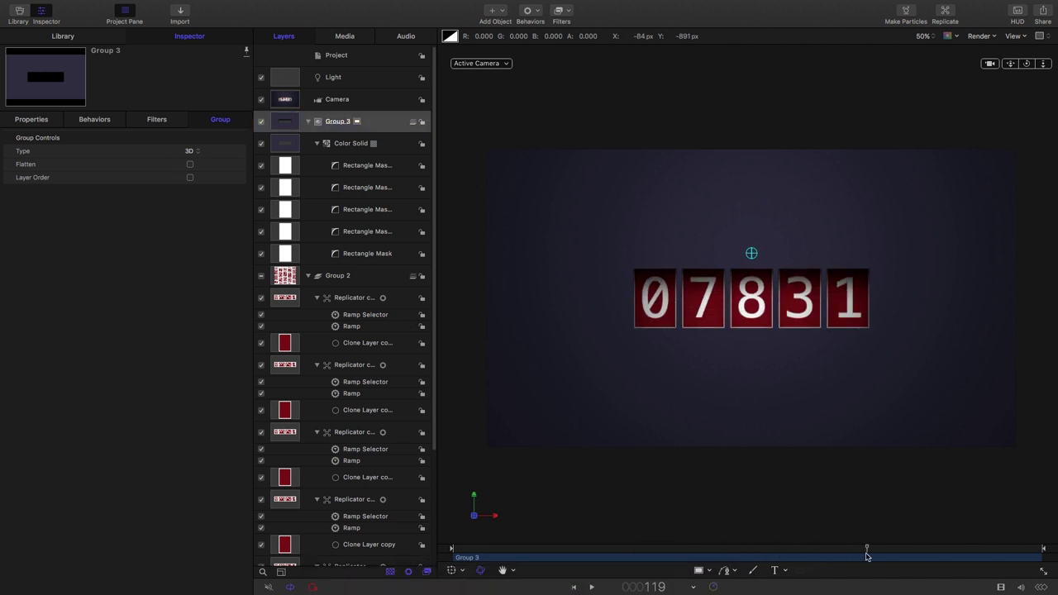
Step: At the first frame, set the Ramp Selector Start Value on Replicator copy 3 to -396°
key(Home)
click(366, 315)
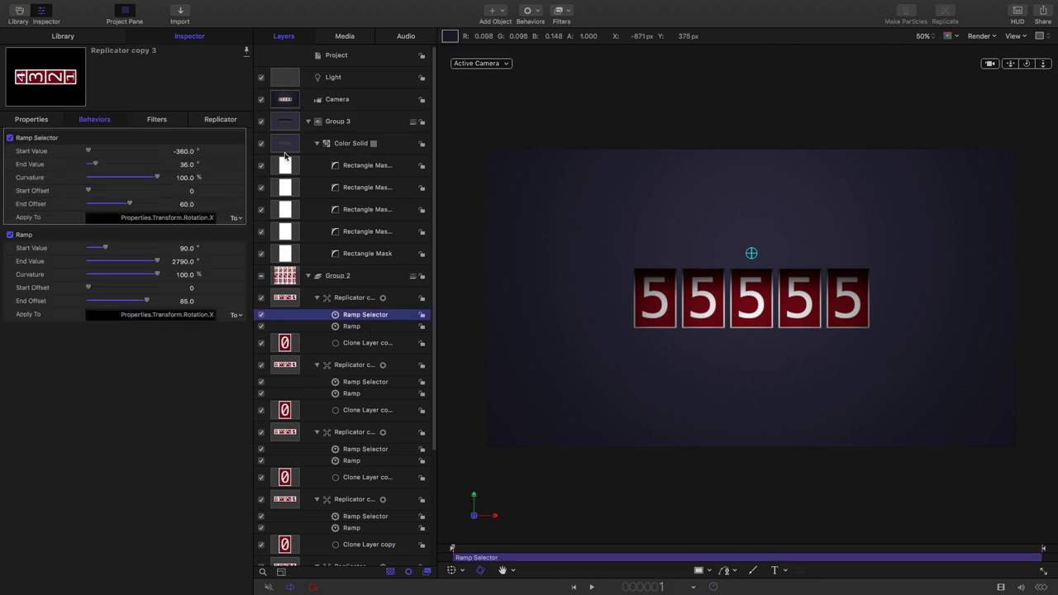
click(183, 152)
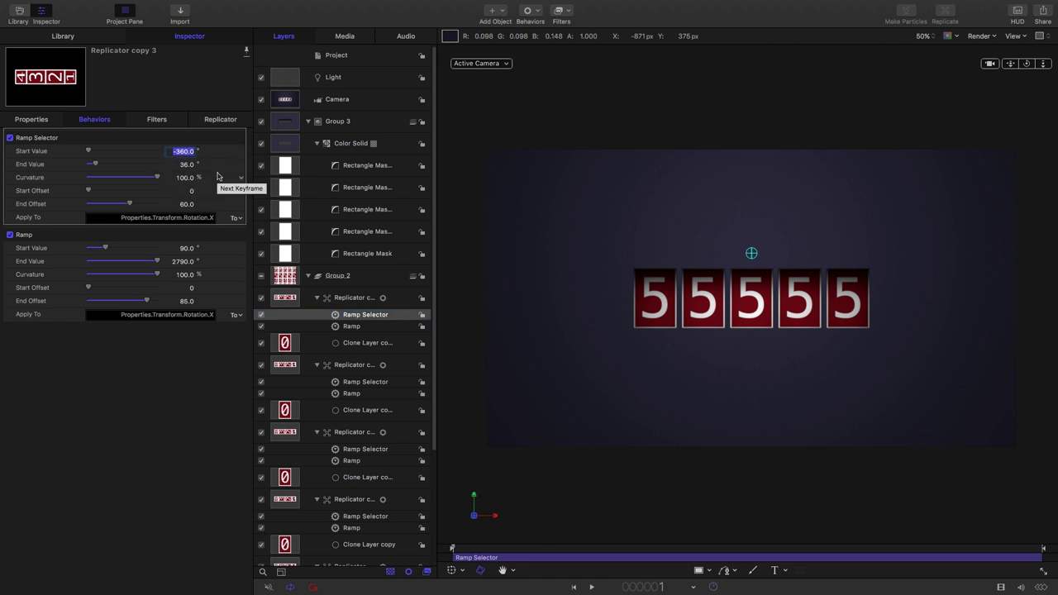
text(-)
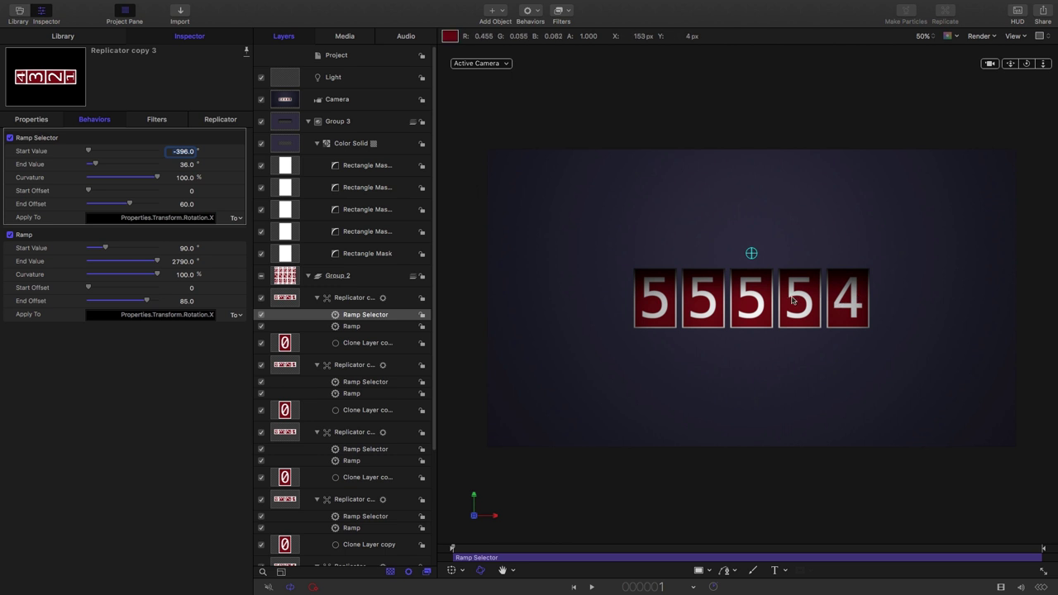
click(183, 152)
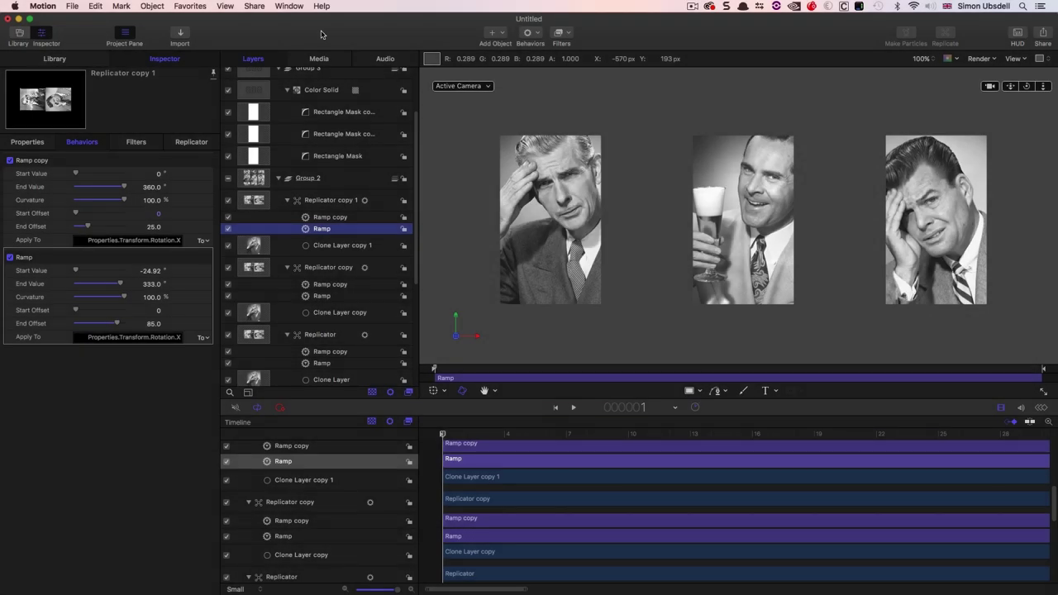
Step: Play the three-reel photo slot machine project from the first frame and stop at frame 157
key(space)
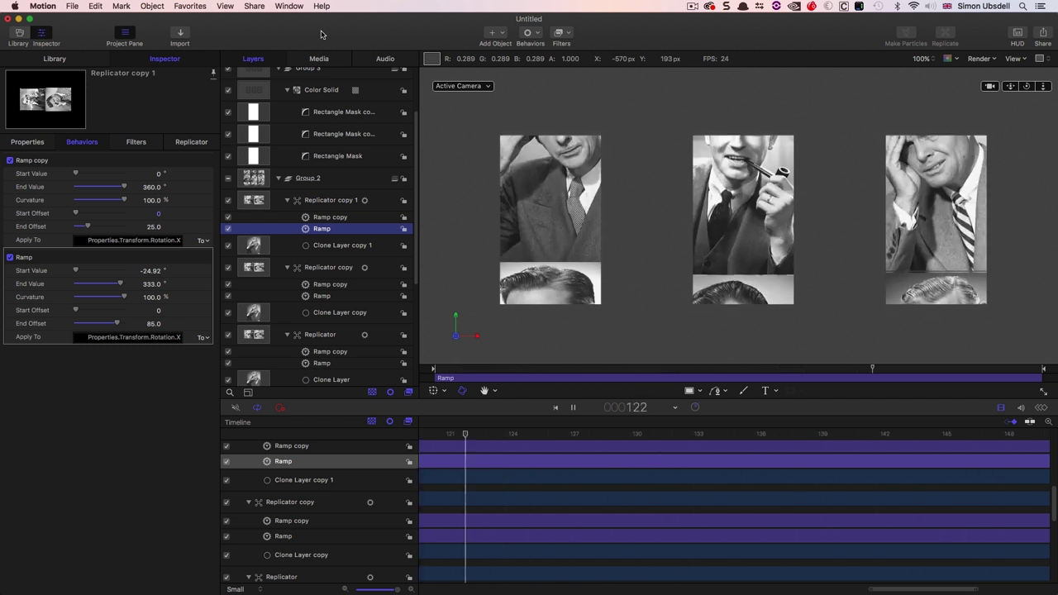
key(space)
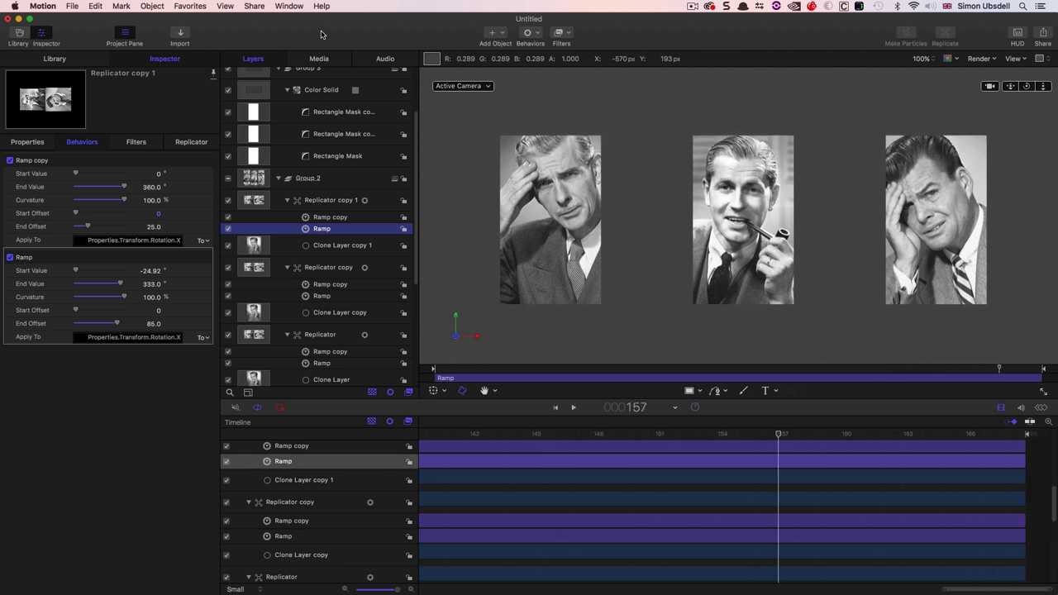
Step: Inspect Group 1's staggered photo layers in an enlarged Timeline, checking 11174, 11181 and 11170 in turn
scroll(363, 248, down, 5)
click(254, 250)
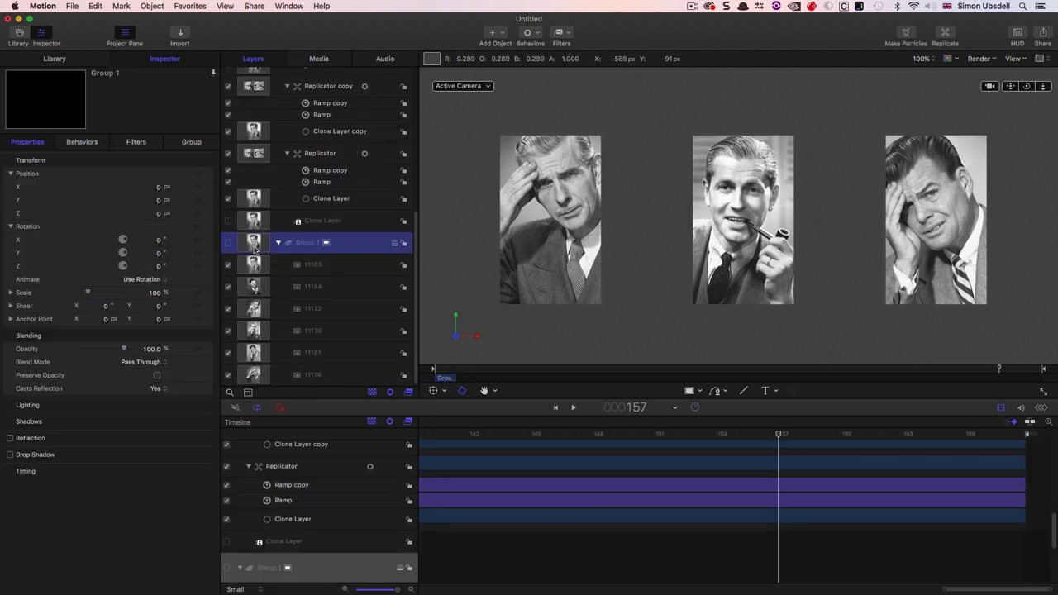
drag(960, 589, 443, 589)
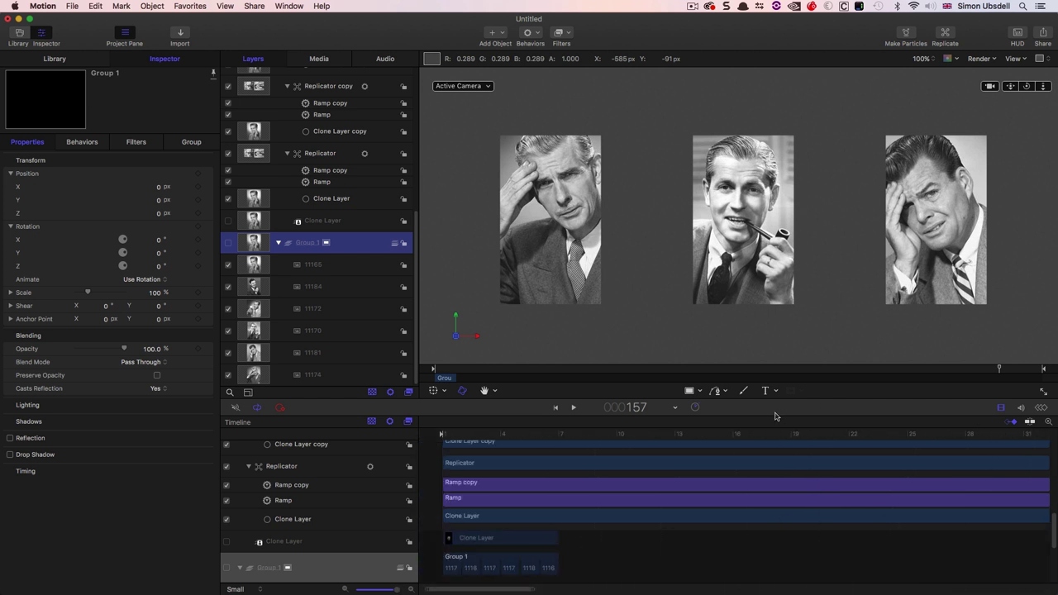
drag(775, 416, 775, 267)
click(289, 571)
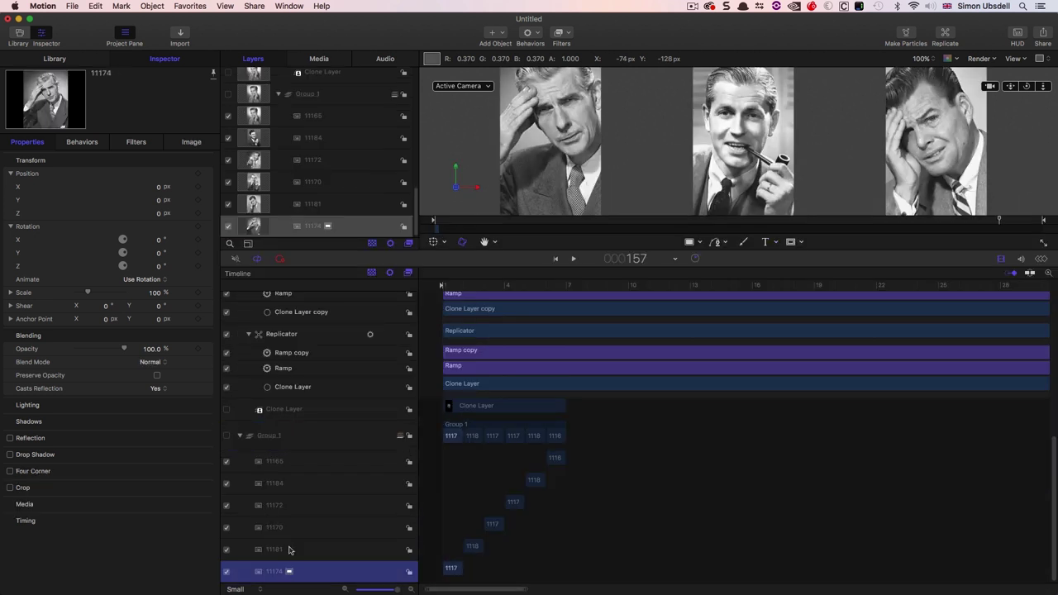
click(289, 549)
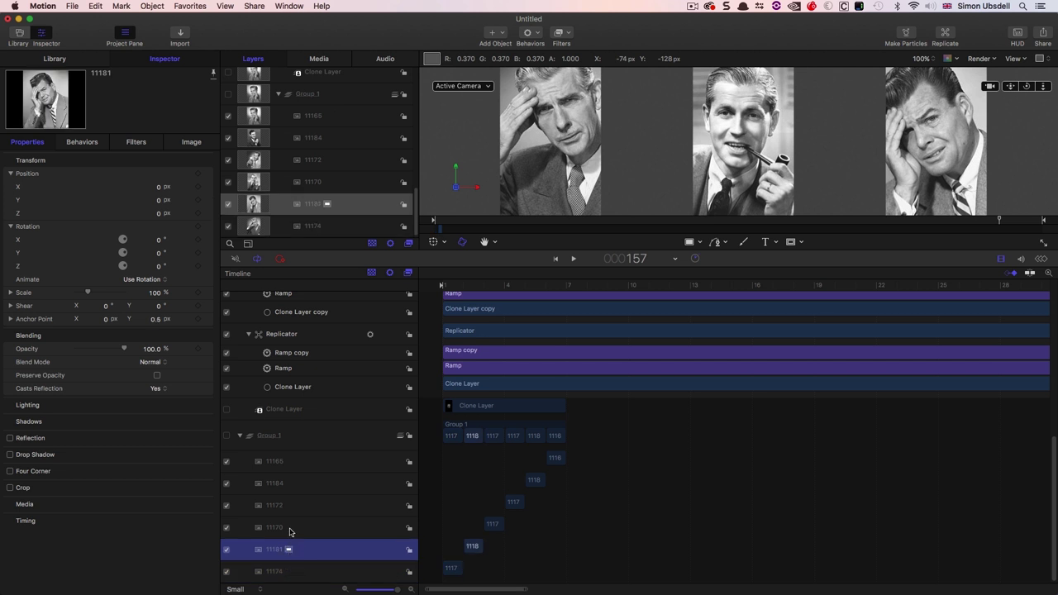
click(289, 532)
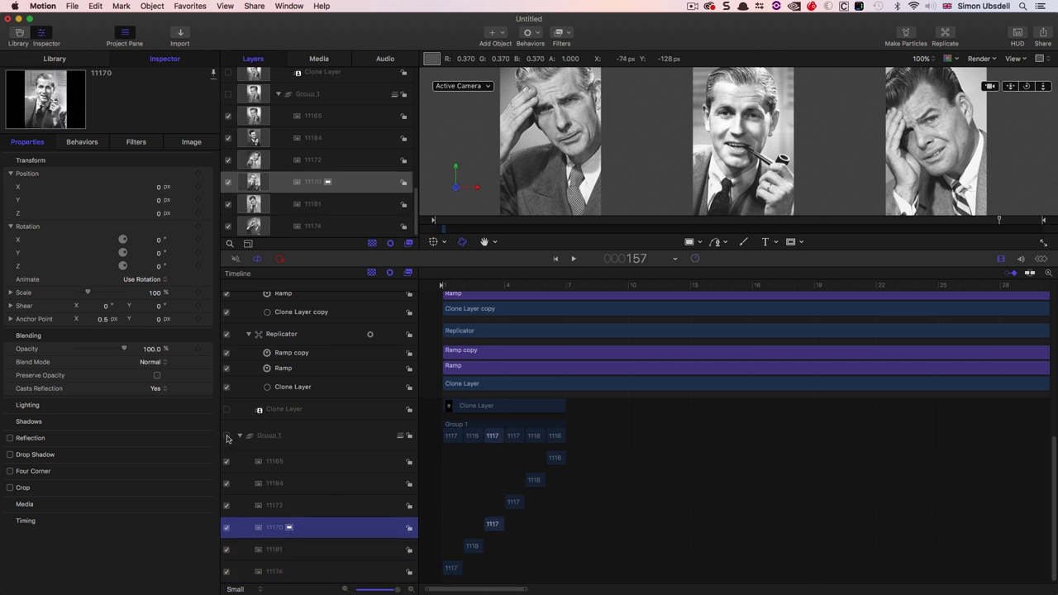
Step: Show only Group 1, preview its photo sequence, and return to the first frame
click(226, 436)
key(space)
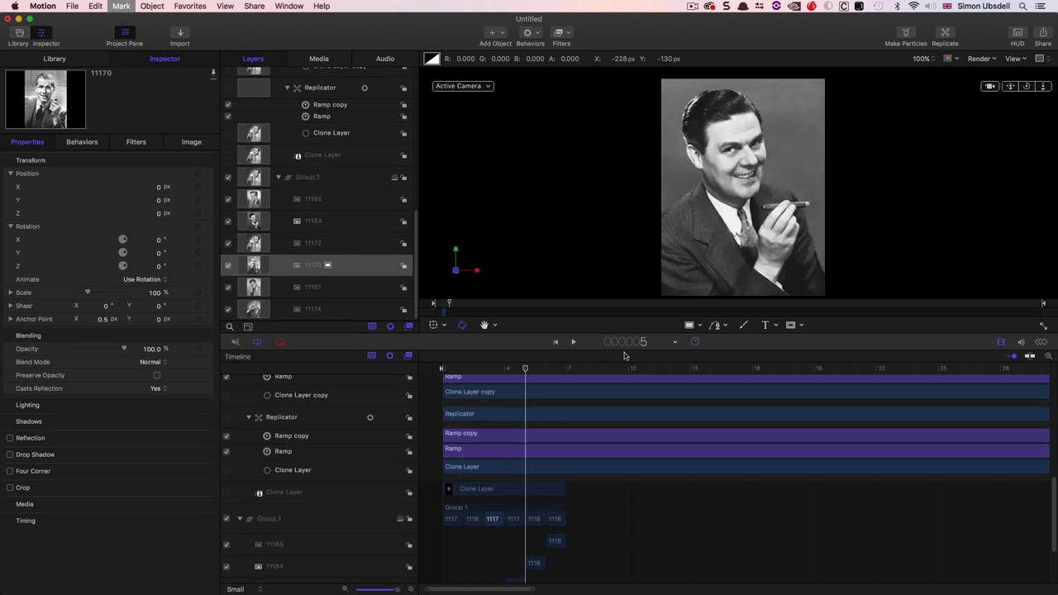
key(space)
key(Home)
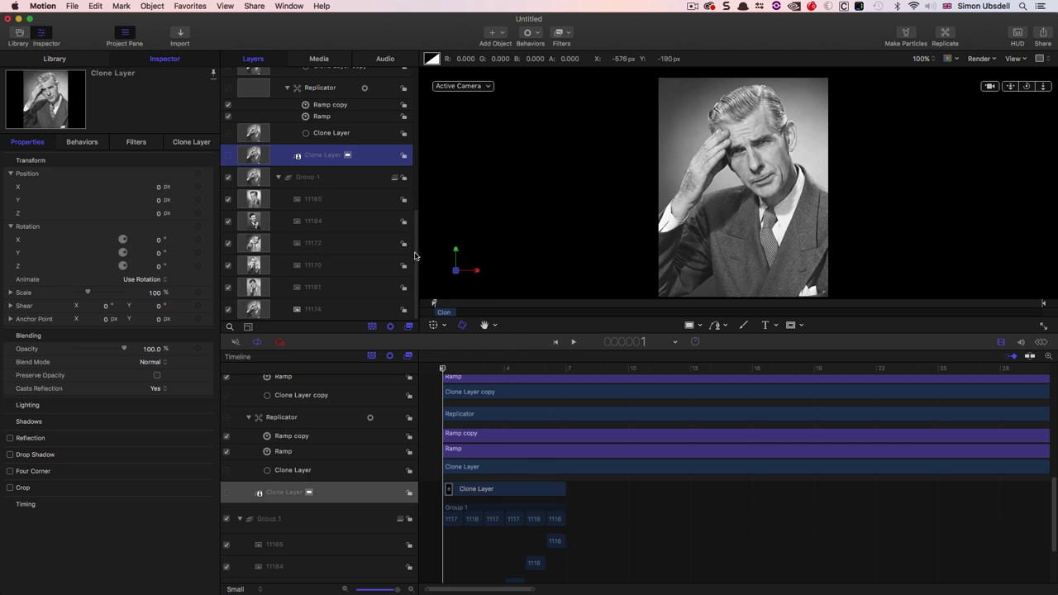
Step: Display the Replicator controls of the original Replicator that uses the photo Clone Layer as its source
scroll(330, 232, up, 5)
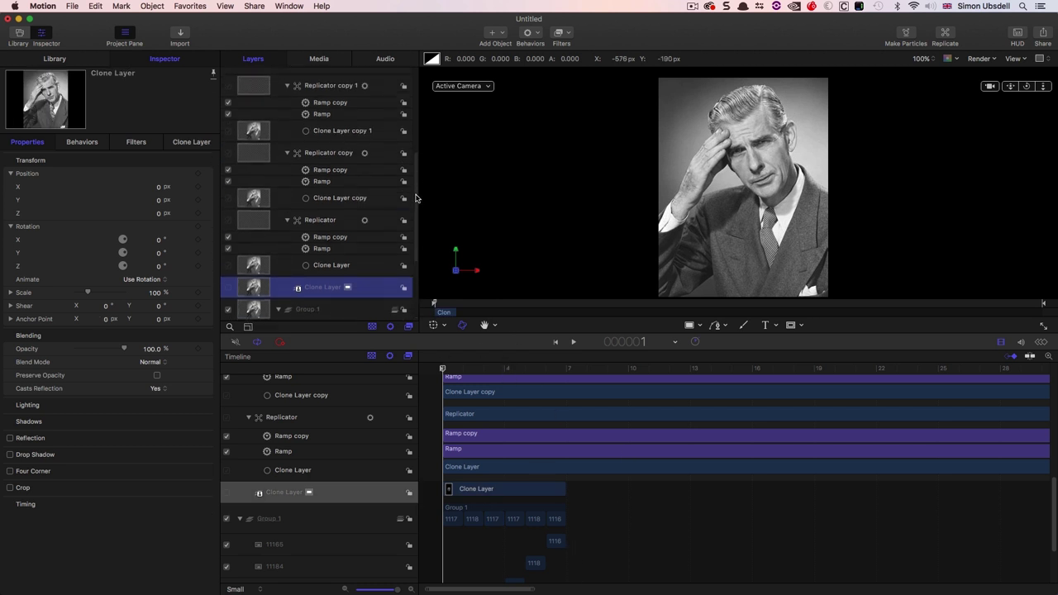
click(257, 224)
click(189, 143)
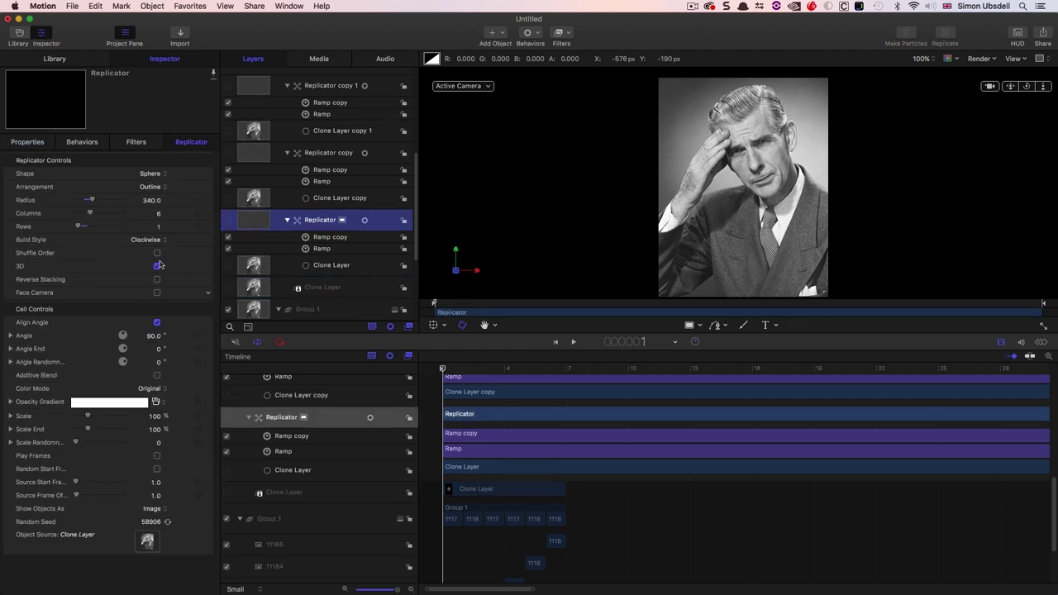